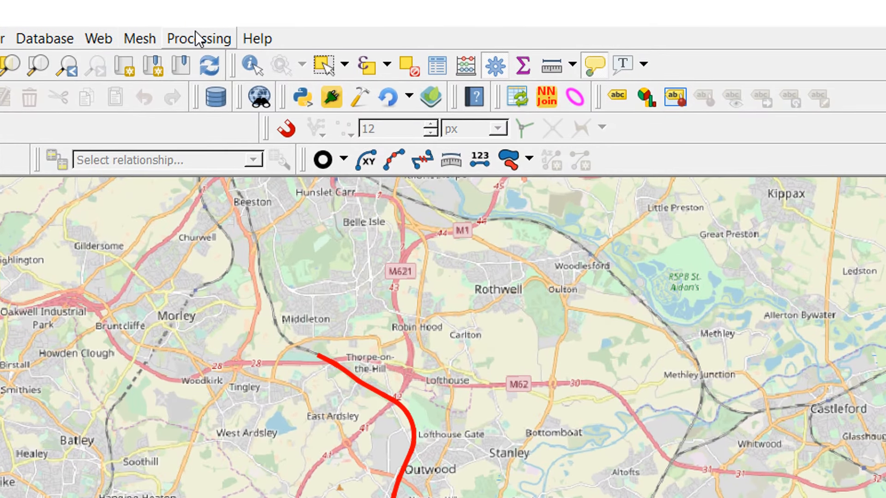
- Search the Processing Toolbox for "buffer" and open the Buffer algorithm from the Vector geometry group
{"action": "left_click", "coordinate": [196, 38]}
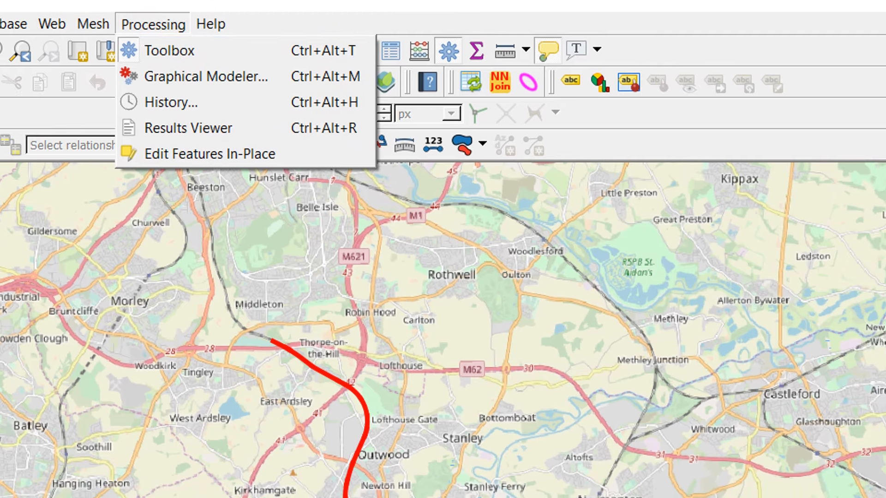
{"action": "left_click", "coordinate": [207, 65]}
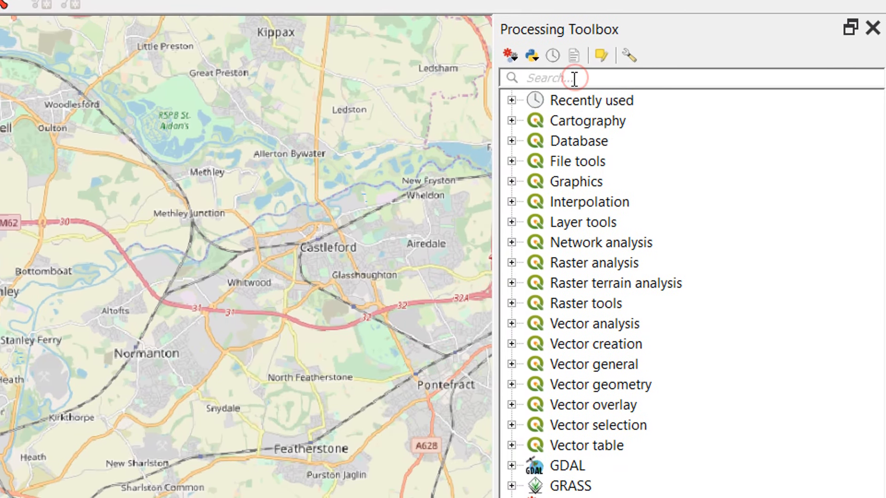
{"action": "type", "text": "buffe"}
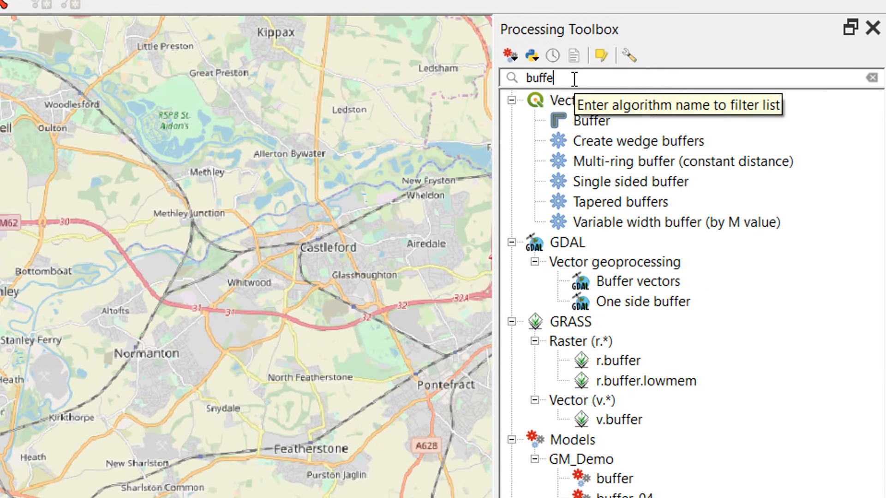
{"action": "type", "text": "r"}
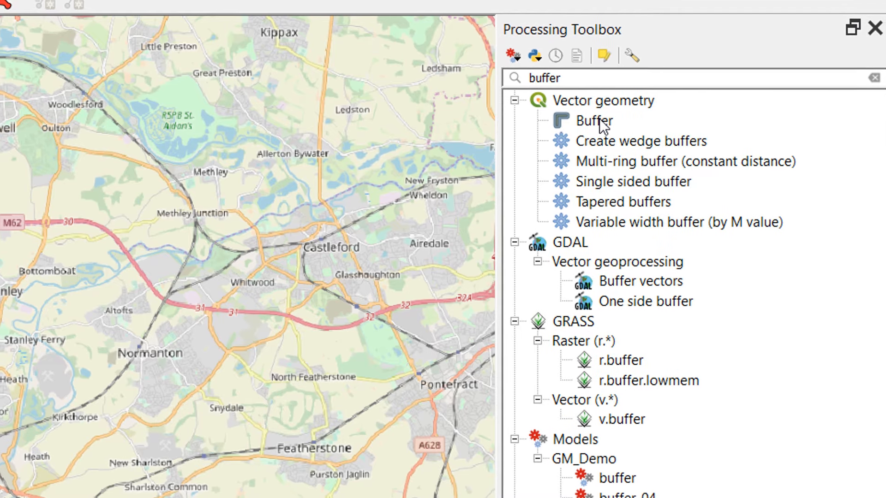
{"action": "double_click", "coordinate": [599, 120]}
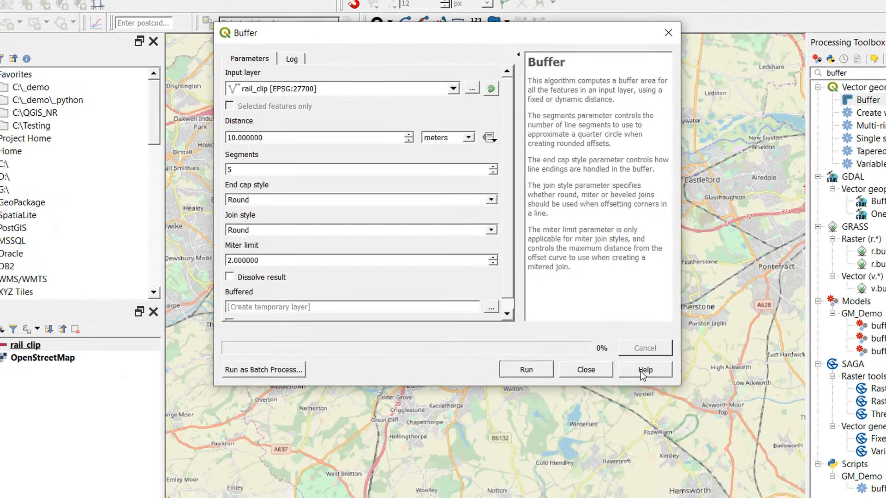
- Read the Buffer algorithm's help page, including its parameters, and close the Buffer dialog without running it
{"action": "left_click", "coordinate": [644, 369]}
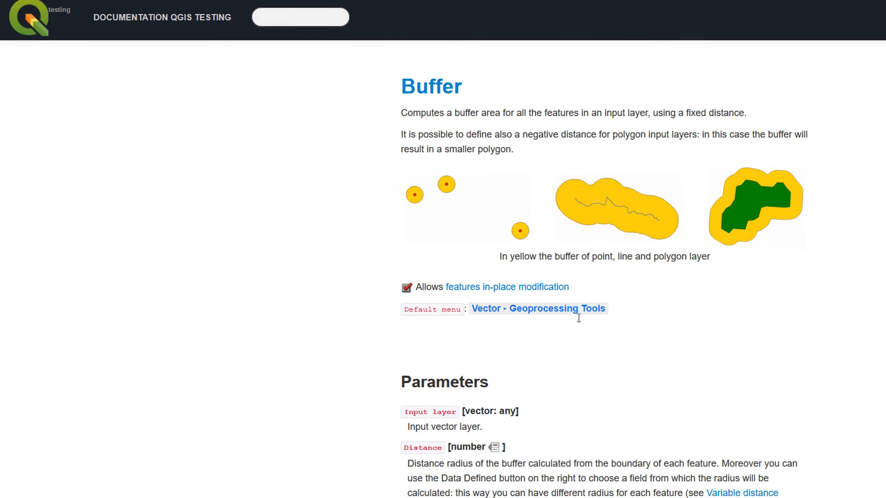
{"action": "scroll", "coordinate": [578, 318], "scroll_direction": "down", "scroll_amount": 3}
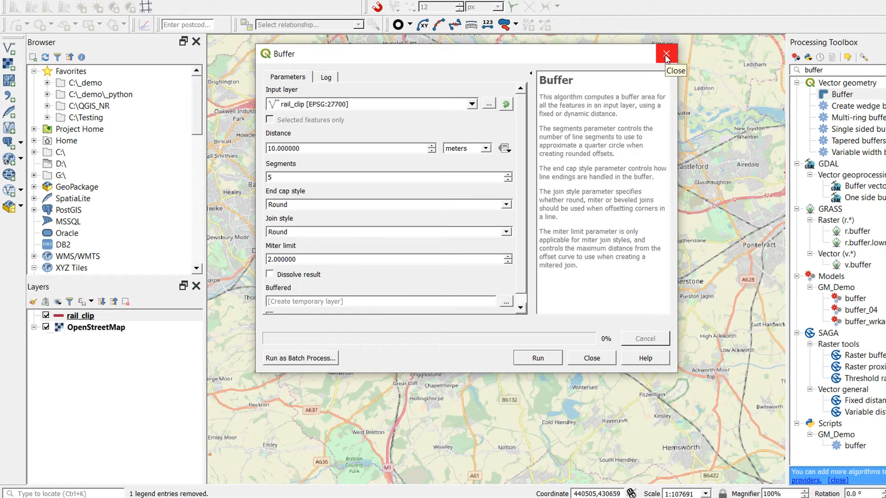
{"action": "left_click", "coordinate": [666, 54]}
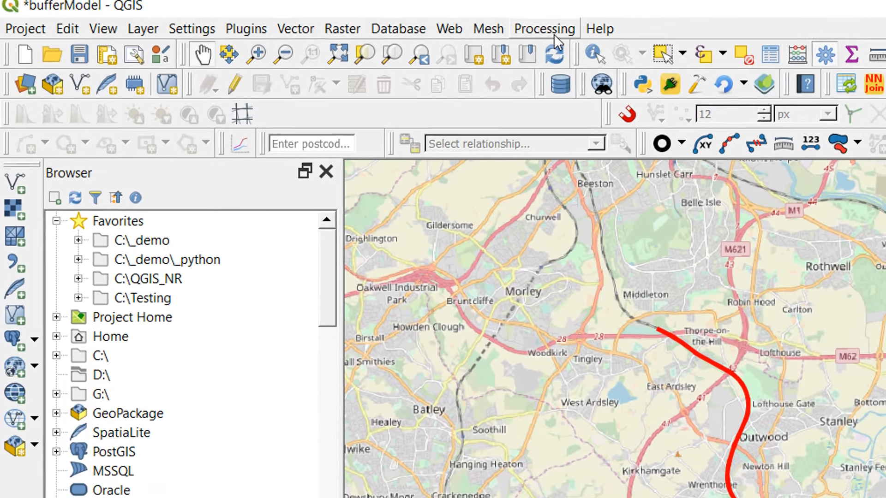
- Open the Graphical Modeler as a smaller window over the map and show its list of algorithms
{"action": "left_click", "coordinate": [364, 0]}
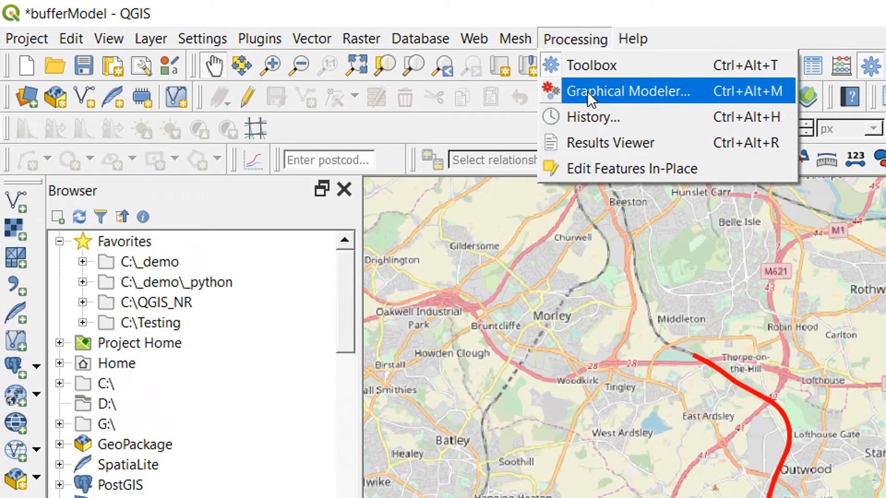
{"action": "left_click", "coordinate": [700, 94]}
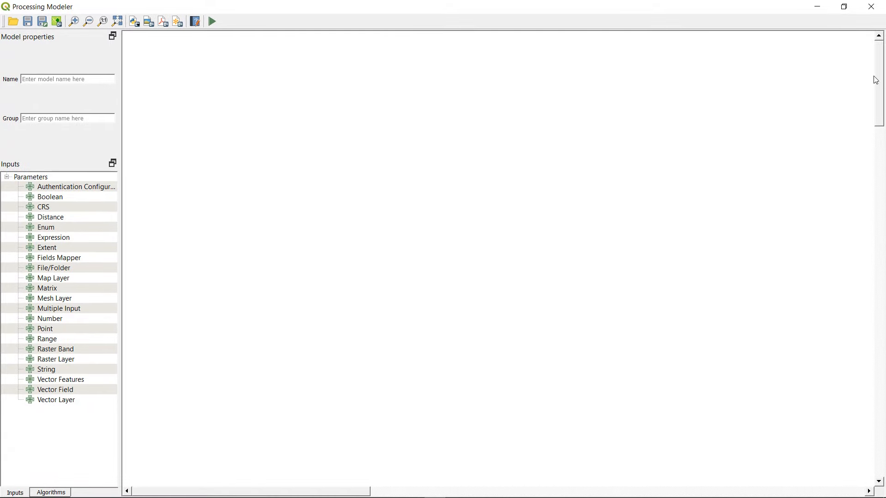
{"action": "left_click", "coordinate": [844, 8]}
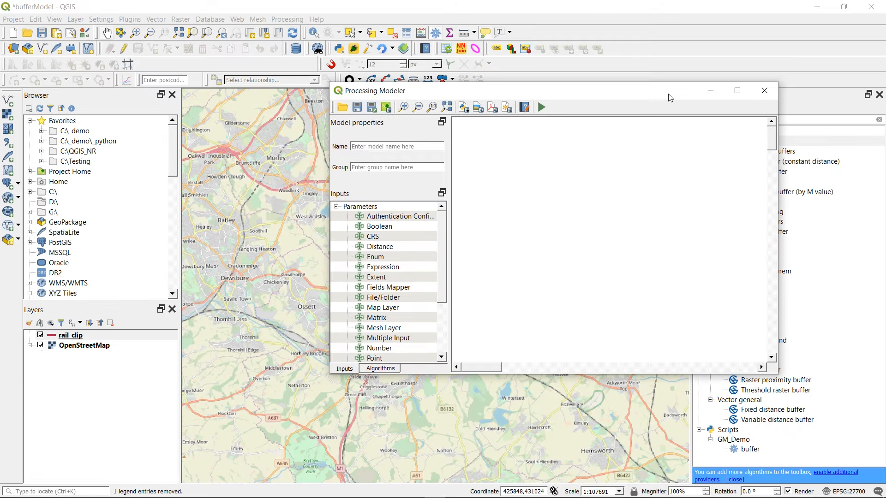
{"action": "left_click_drag", "start_coordinate": [669, 98], "coordinate": [519, 108]}
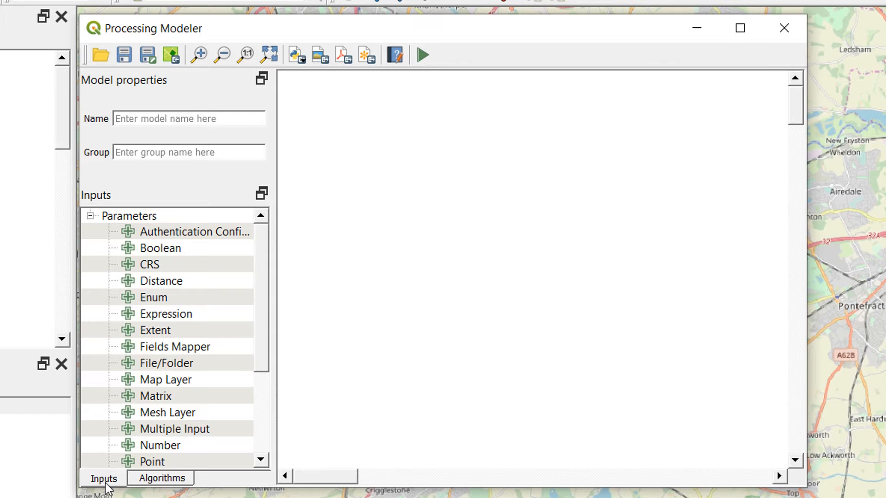
{"action": "left_click", "coordinate": [148, 480]}
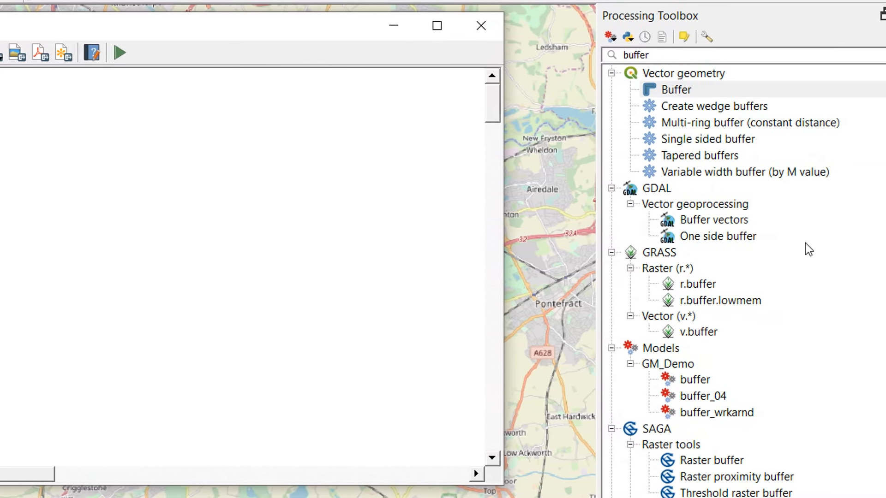
- Clear the toolbox search and examine the models stored in the GM_Demo group
{"action": "left_click", "coordinate": [874, 55]}
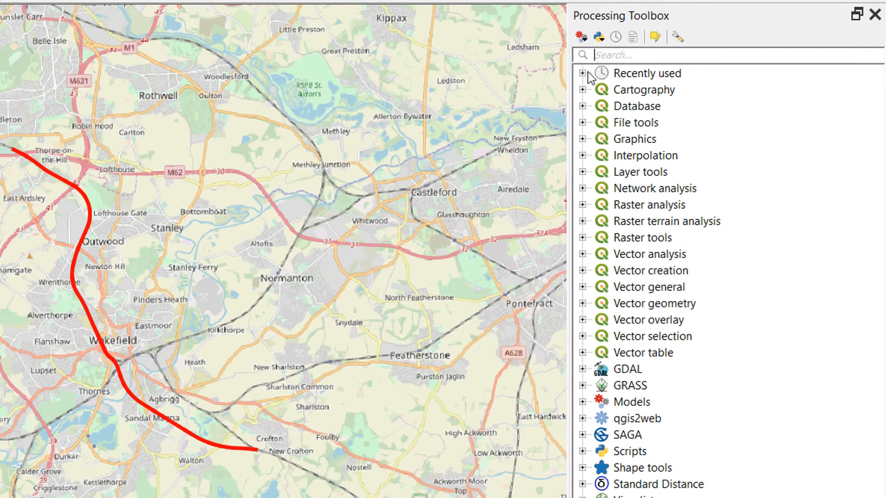
{"action": "left_click", "coordinate": [583, 402]}
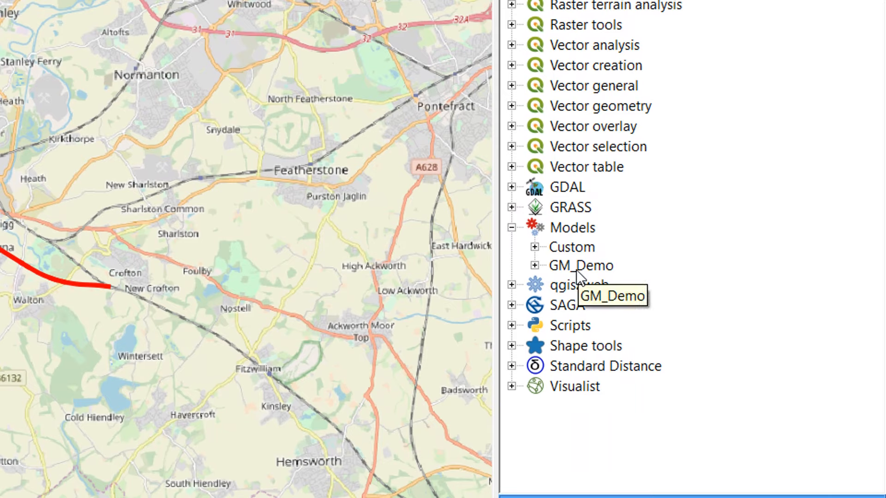
{"action": "left_click", "coordinate": [535, 266]}
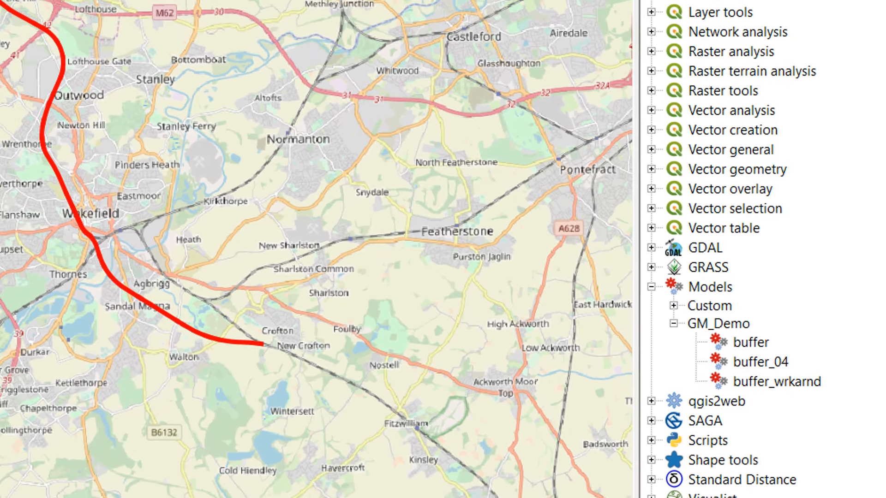
- Return to the modeler and set the model's group to GM_Live and its name to buffer_simple
{"action": "key", "text": "ctrl+alt+g"}
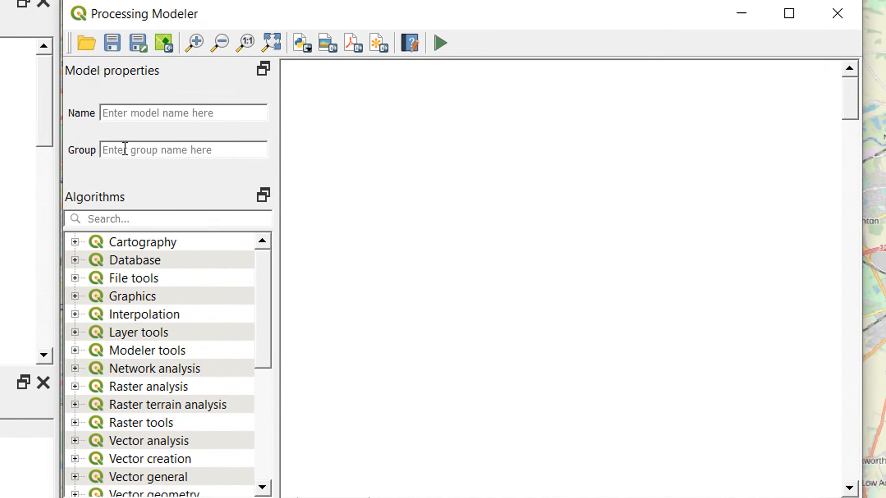
{"action": "left_click", "coordinate": [120, 150]}
{"action": "type", "text": "GM_Live"}
{"action": "left_click", "coordinate": [177, 113]}
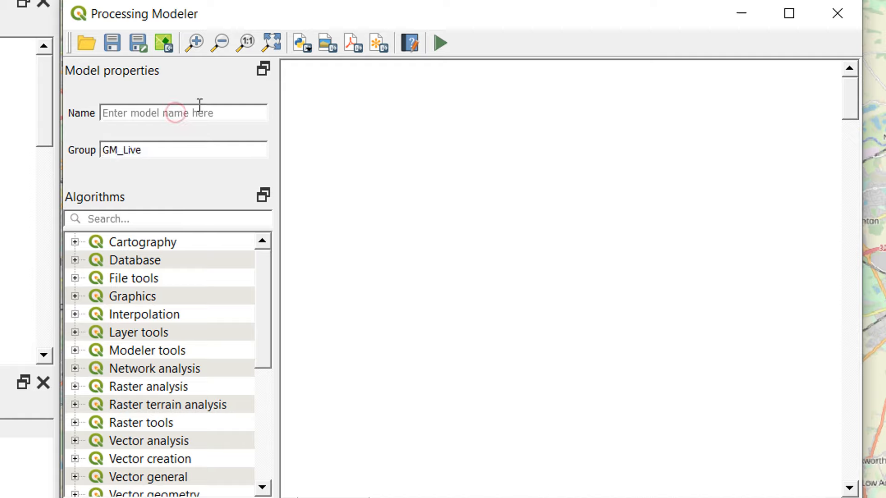
{"action": "type", "text": "buffer_simple"}
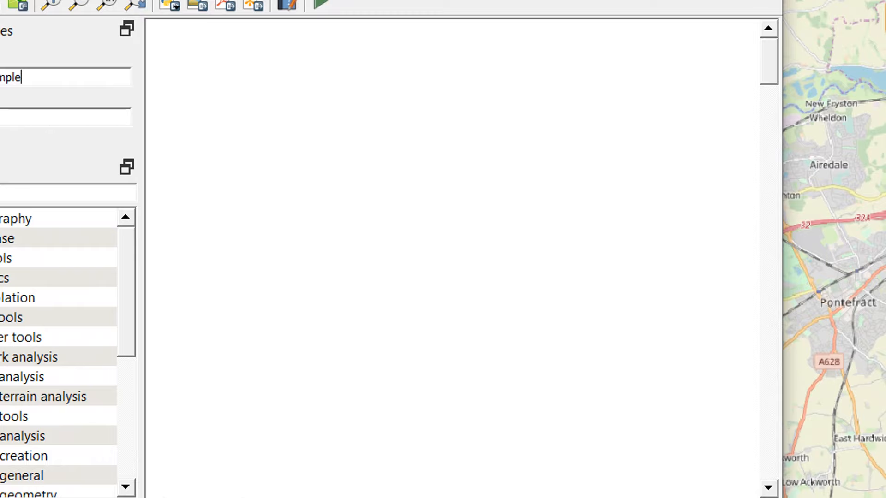
- Save the model in the default models folder under a buffer file name starting with GML_ and ending in 01
{"action": "key", "text": "ctrl+s"}
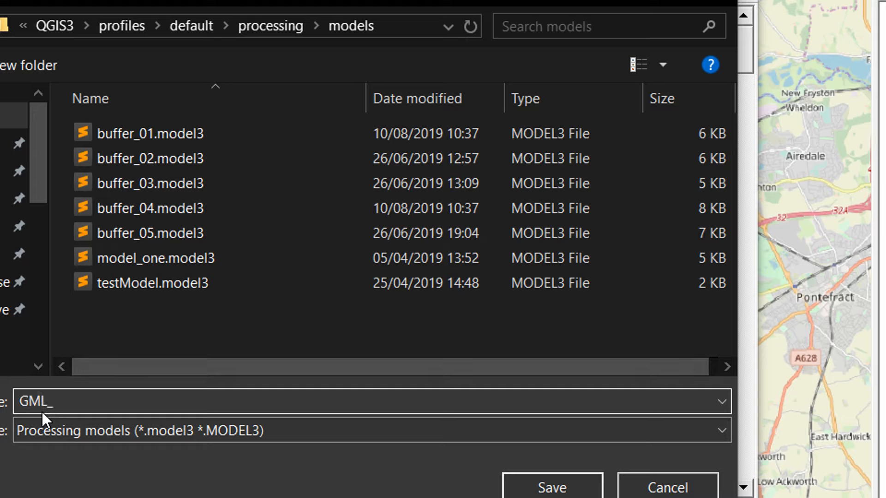
{"action": "type", "text": "ffer01"}
{"action": "left_click", "coordinate": [553, 489]}
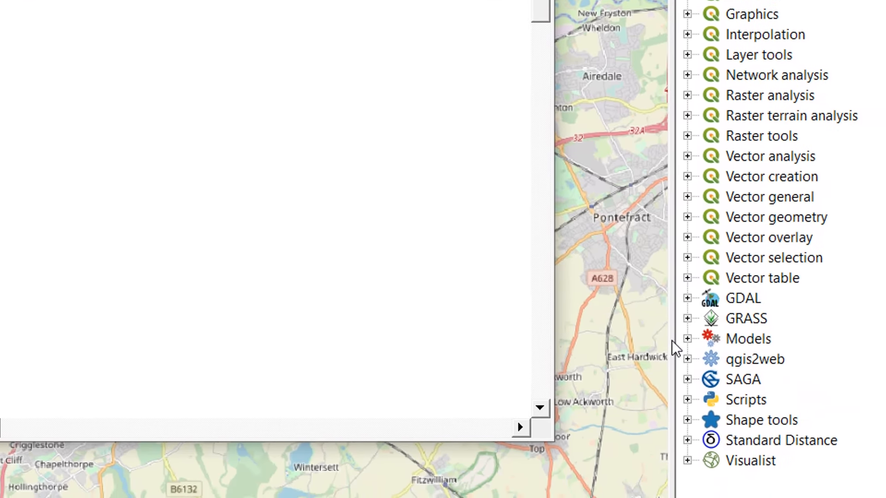
- Find buffer_simple in the toolbox's GM_Live model group and look at the actions available for it
{"action": "left_click", "coordinate": [537, 279]}
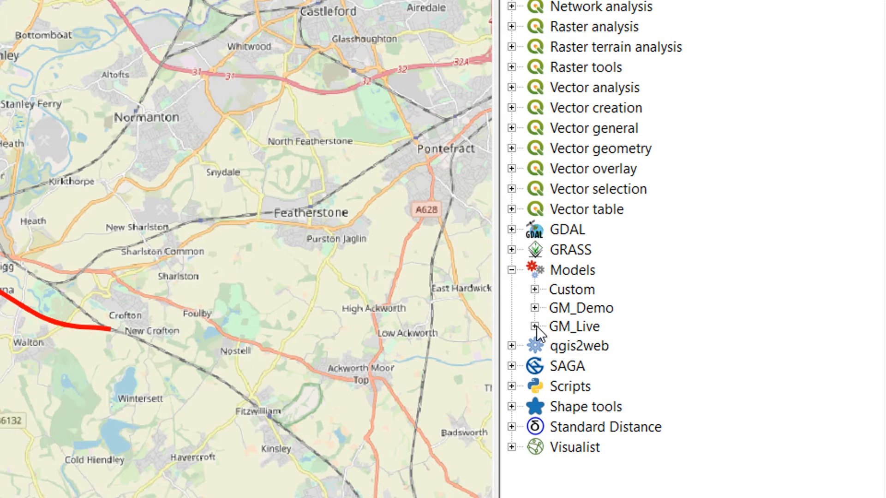
{"action": "left_click", "coordinate": [535, 326]}
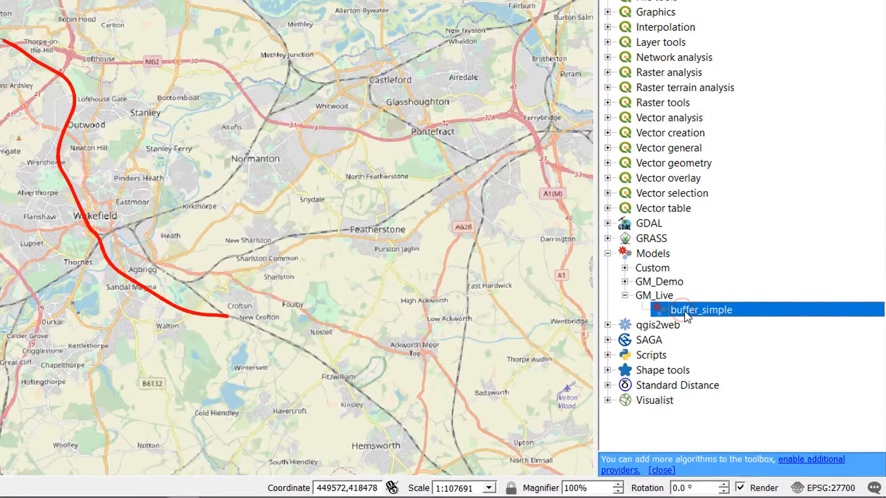
{"action": "right_click", "coordinate": [751, 374]}
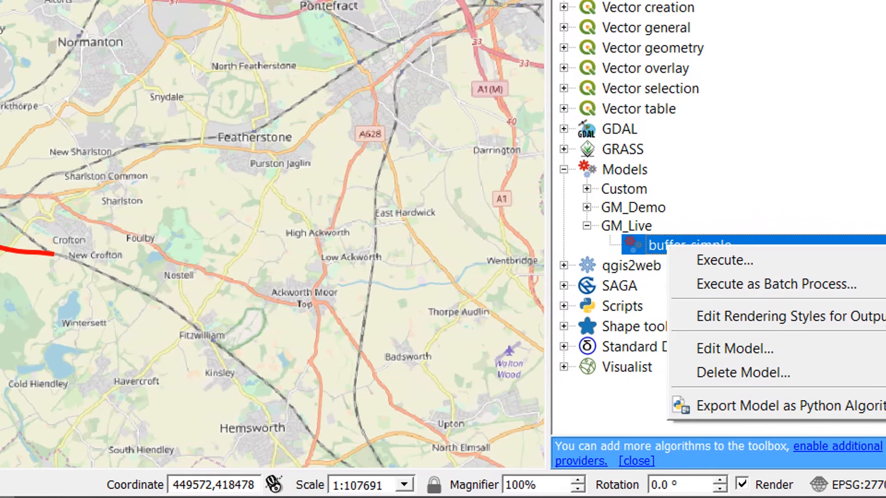
{"action": "left_click", "coordinate": [259, 95]}
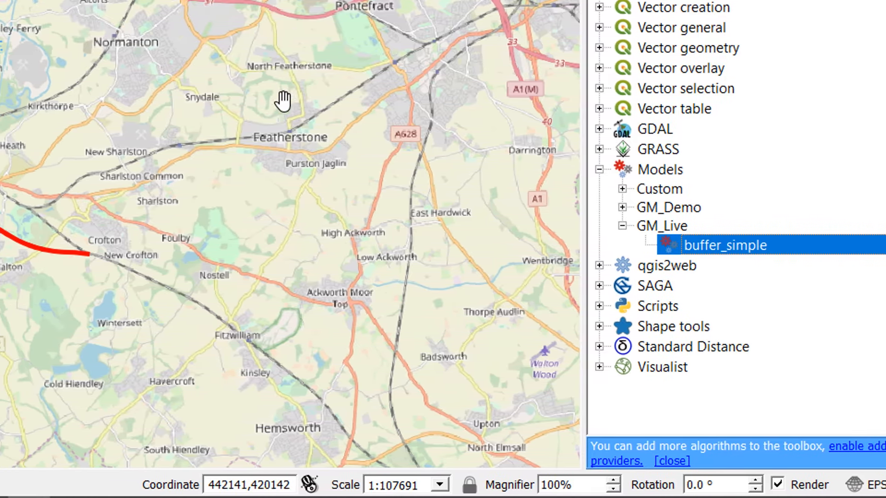
- Add a mandatory Vector Layer input named Input to the buffer_simple model, with geometry type Geometry Not Required
{"action": "mouse_move", "coordinate": [208, 496]}
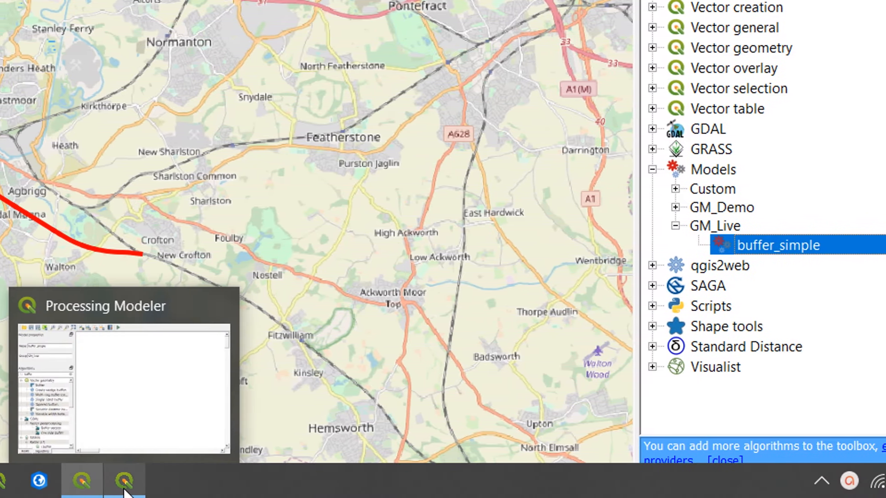
{"action": "left_click", "coordinate": [103, 490]}
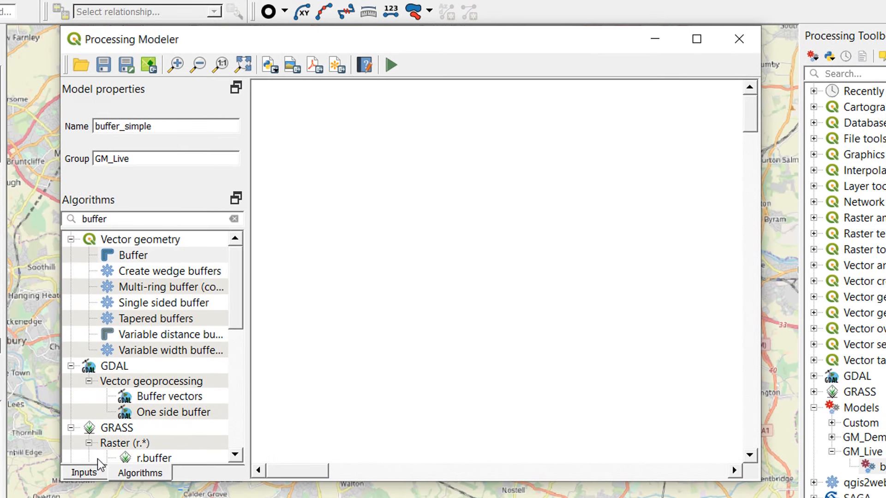
{"action": "left_click", "coordinate": [84, 473]}
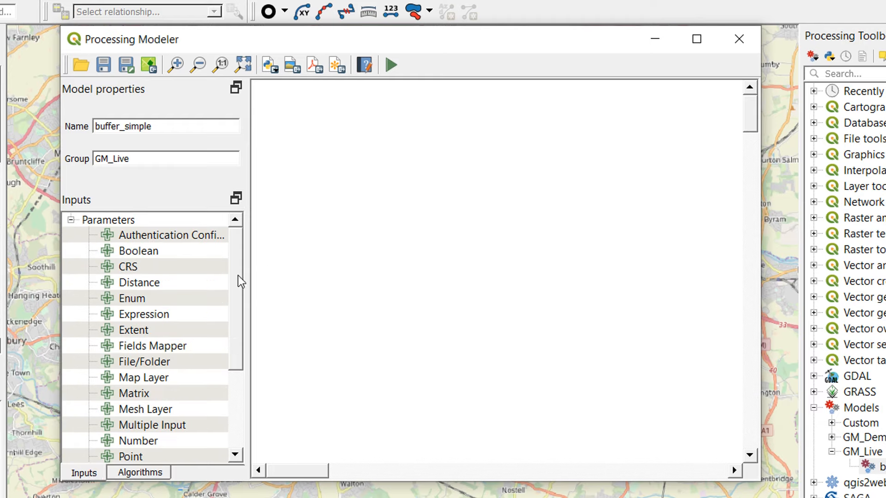
{"action": "left_click_drag", "start_coordinate": [238, 275], "coordinate": [245, 402]}
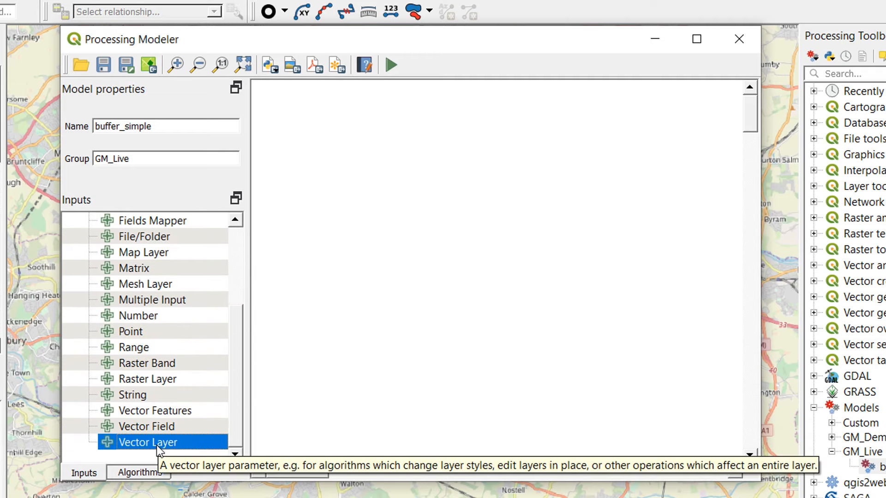
{"action": "left_click_drag", "start_coordinate": [156, 445], "coordinate": [444, 153]}
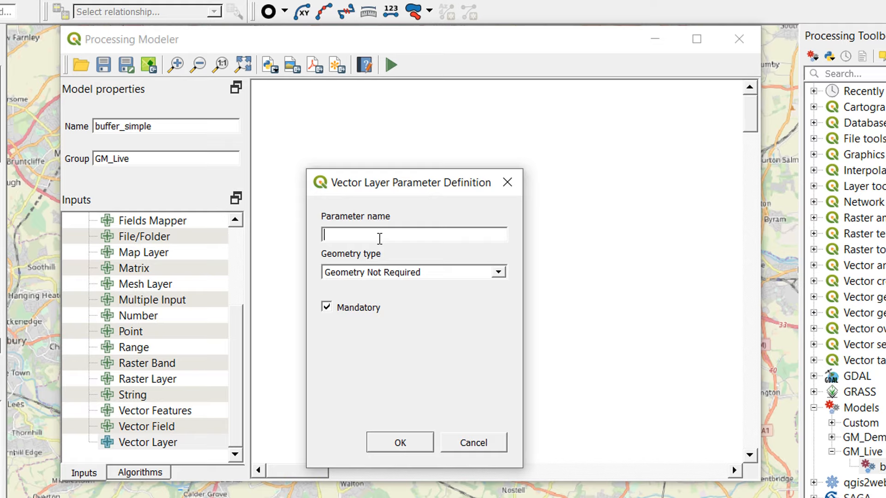
{"action": "type", "text": "Input"}
{"action": "left_click", "coordinate": [498, 274]}
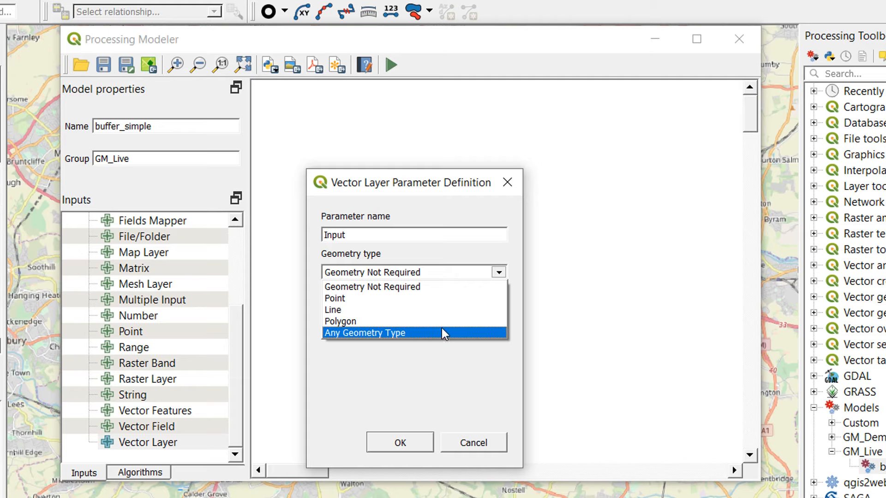
{"action": "left_click", "coordinate": [427, 285]}
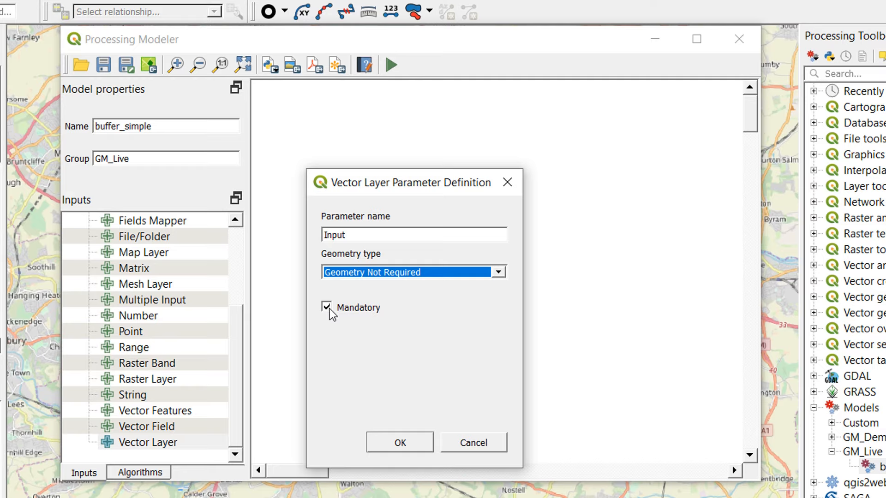
{"action": "left_click", "coordinate": [415, 442]}
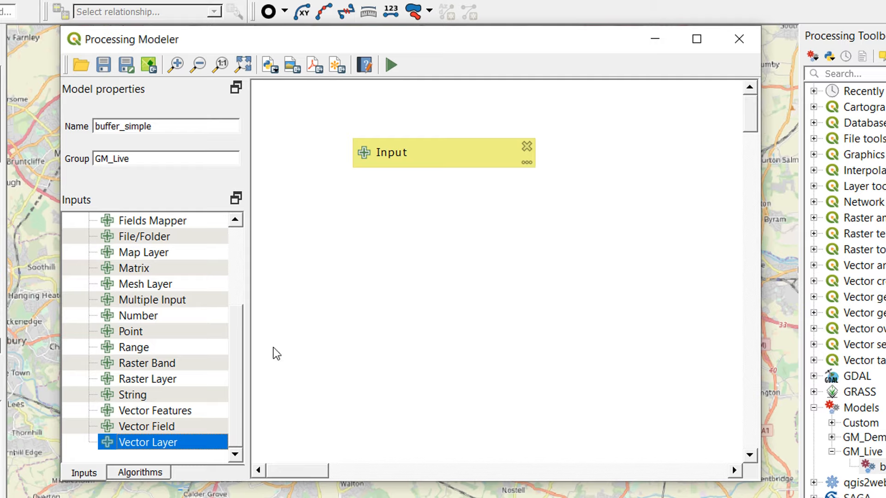
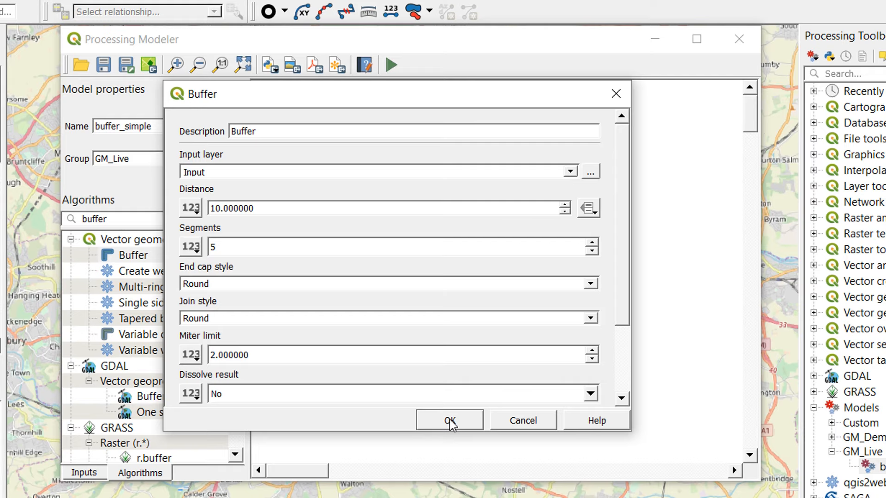
- Add the Buffer algorithm with Input as its input layer and a distance of 10, placing it below and right of Input
{"action": "left_click", "coordinate": [450, 422]}
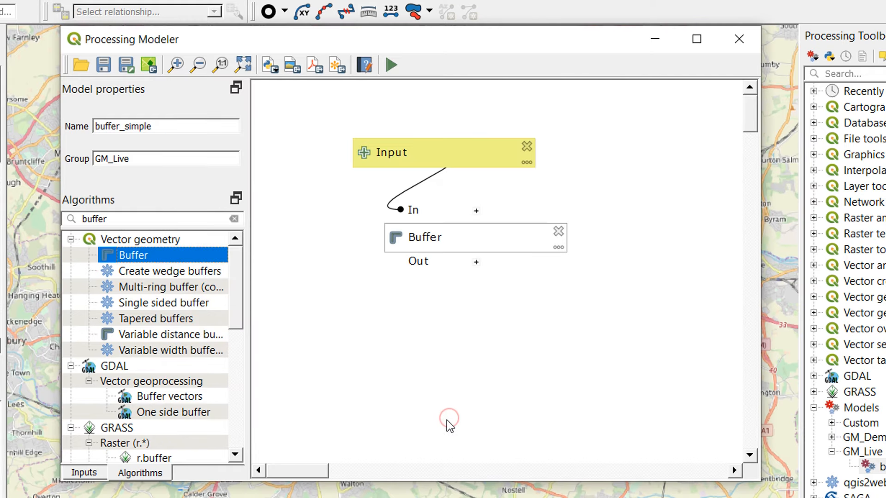
{"action": "left_click_drag", "start_coordinate": [450, 239], "coordinate": [540, 250]}
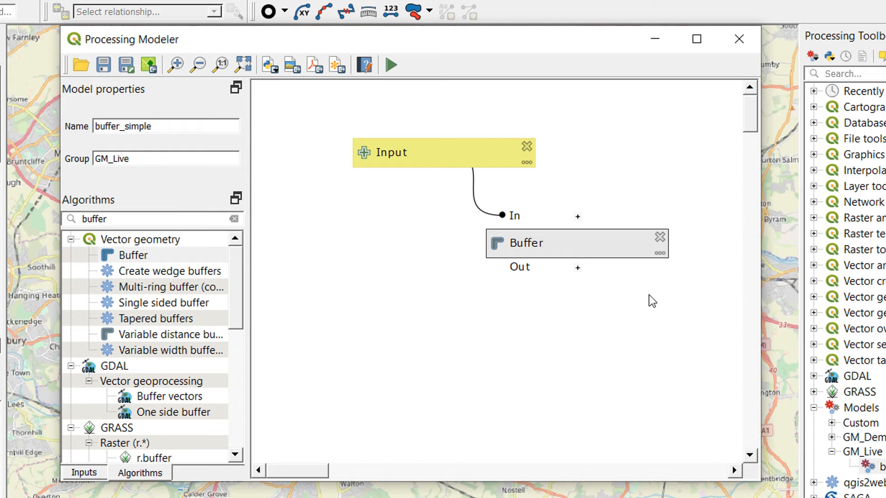
- Name the Buffer algorithm's final output Buffered
{"action": "double_click", "coordinate": [557, 253]}
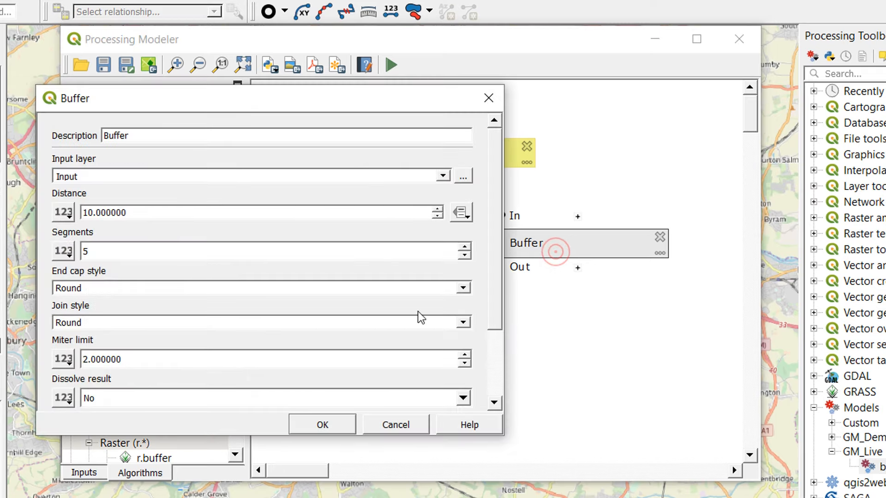
{"action": "left_click_drag", "start_coordinate": [495, 240], "coordinate": [497, 317]}
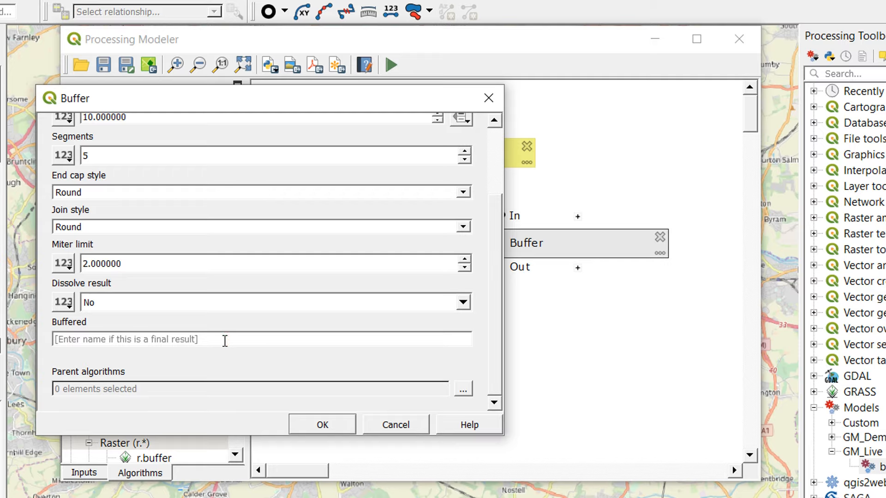
{"action": "type", "text": "Buffered"}
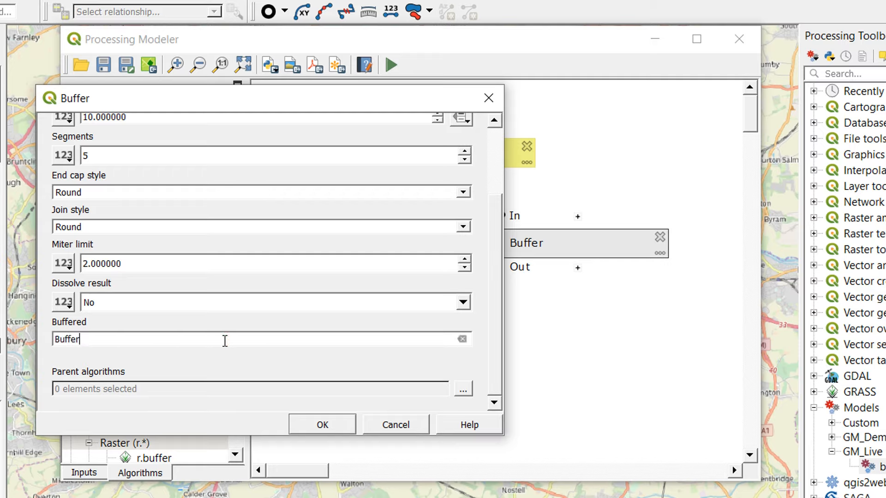
{"action": "left_click", "coordinate": [322, 424]}
- Arrange the Buffer and Buffered boxes in flow order below Input and save the model
{"action": "left_click", "coordinate": [706, 292]}
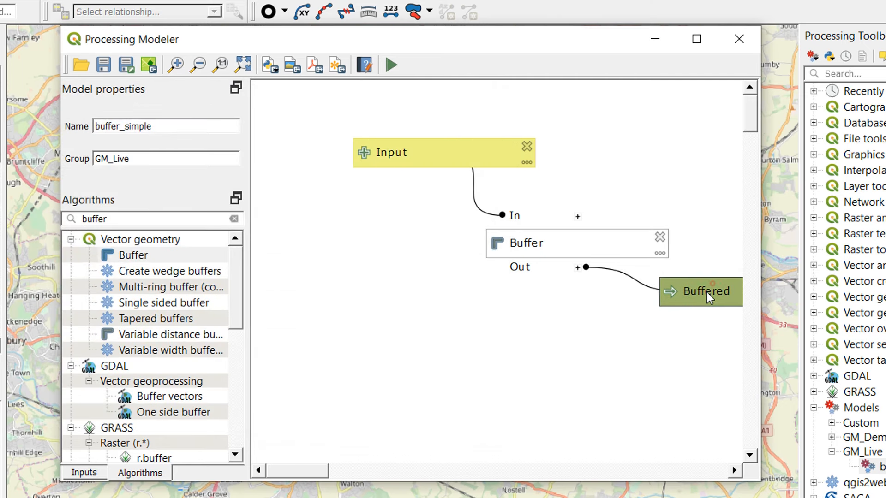
{"action": "left_click_drag", "start_coordinate": [707, 292], "coordinate": [547, 383]}
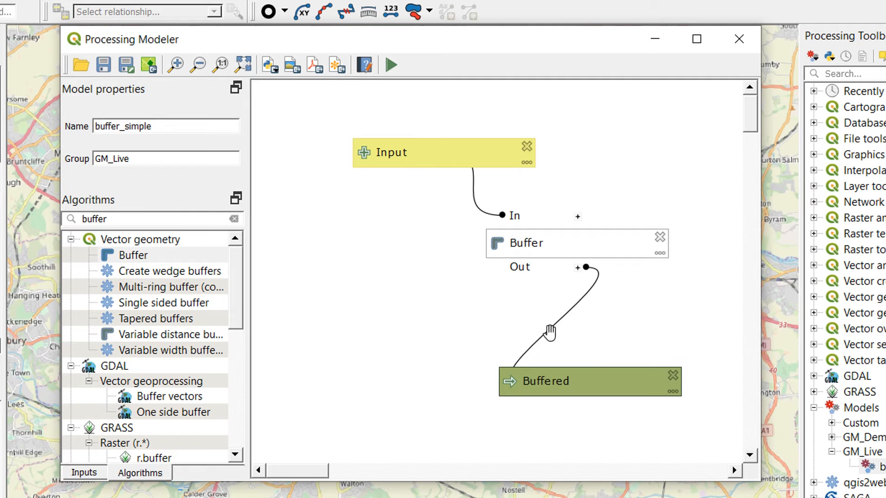
{"action": "left_click_drag", "start_coordinate": [543, 244], "coordinate": [470, 282]}
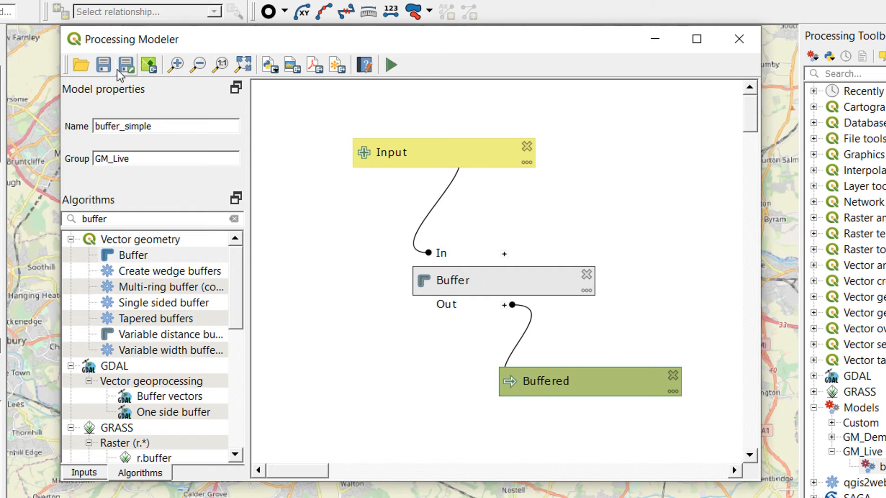
{"action": "left_click", "coordinate": [104, 66]}
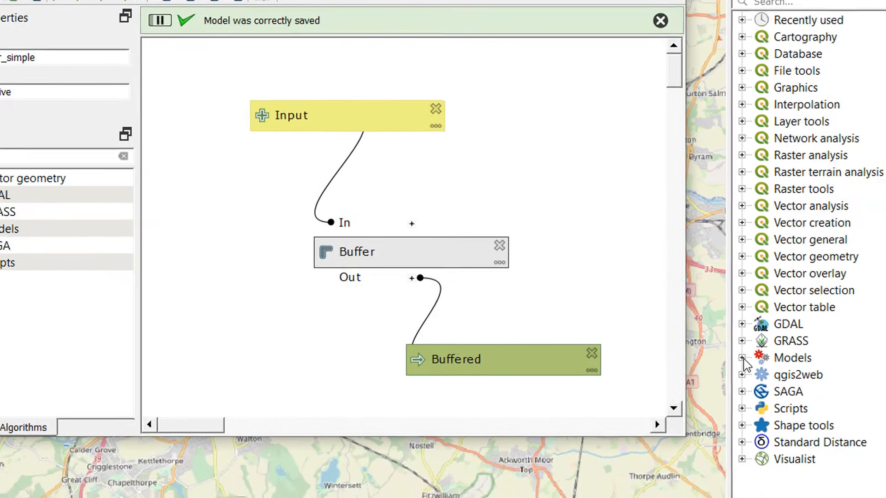
- Run buffer_simple from the toolbox's GM_Live model group on rail_clip, outputting a temporary layer
{"action": "left_click", "coordinate": [814, 408]}
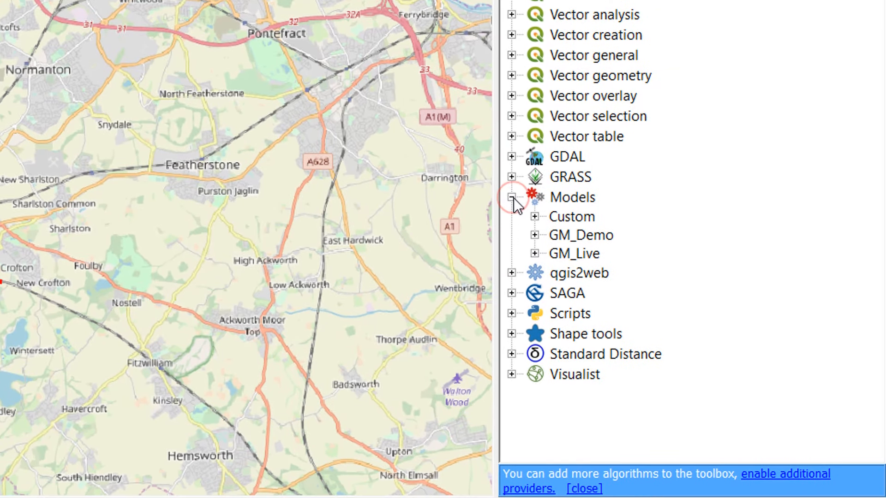
{"action": "left_click", "coordinate": [534, 254]}
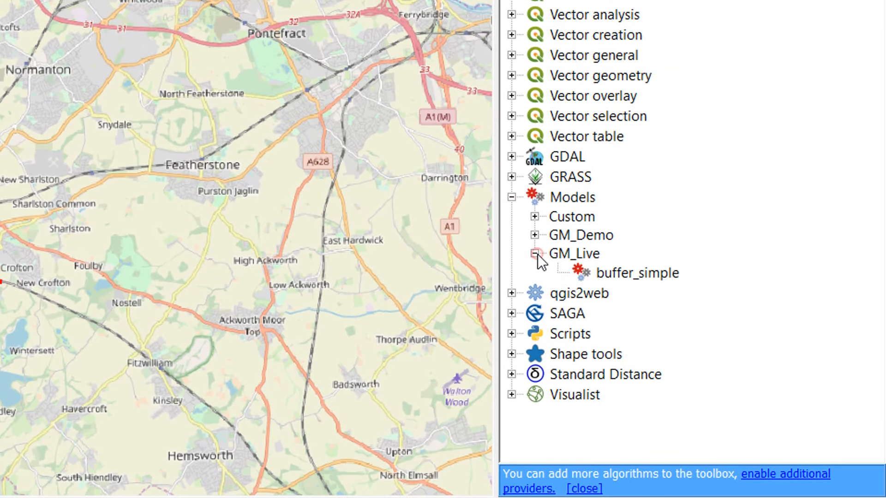
{"action": "double_click", "coordinate": [627, 273]}
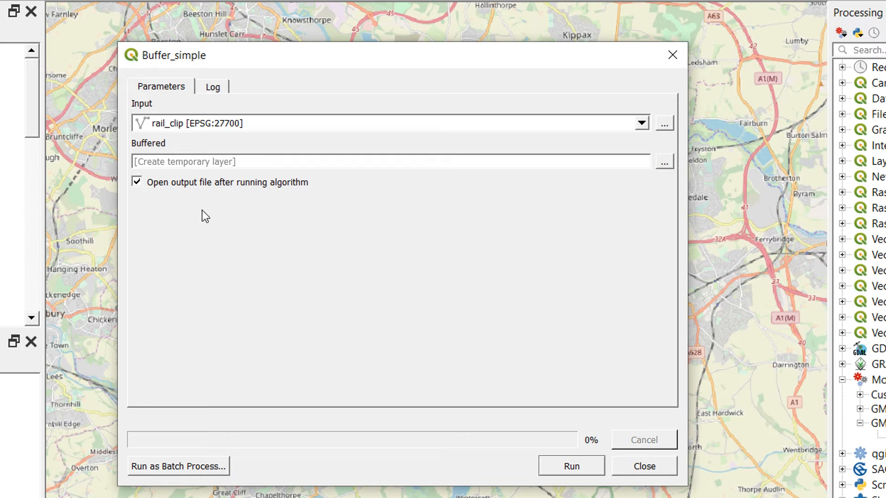
{"action": "left_click", "coordinate": [574, 465]}
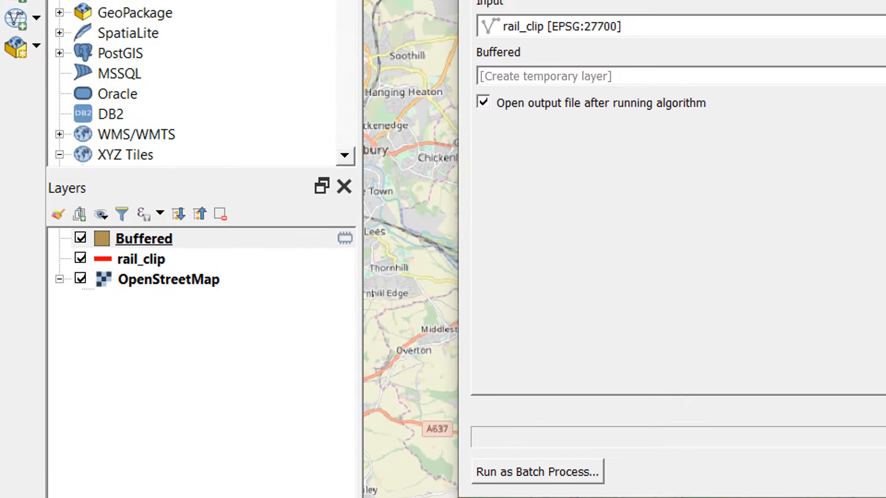
- Examine the buffer polygons along the railway line on the map, following the line north through Outwood
{"action": "left_click_drag", "start_coordinate": [789, 1], "coordinate": [807, 367]}
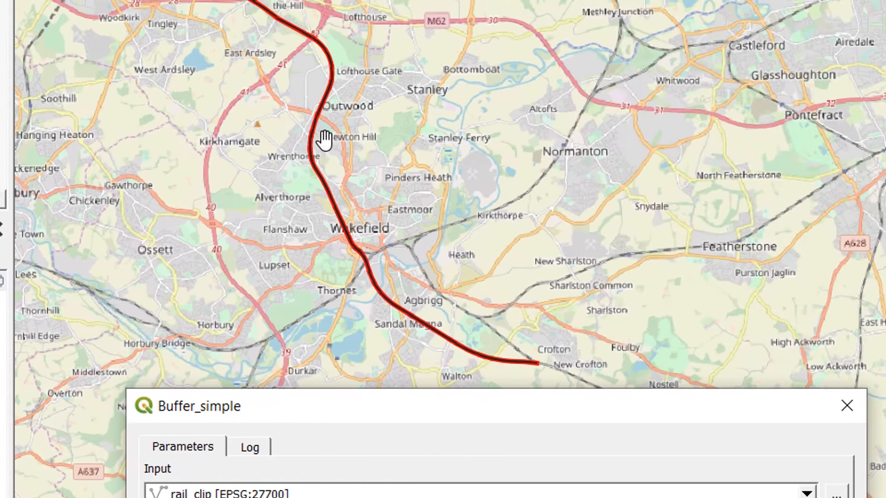
{"action": "scroll", "coordinate": [669, 92], "scroll_direction": "up", "scroll_amount": 5}
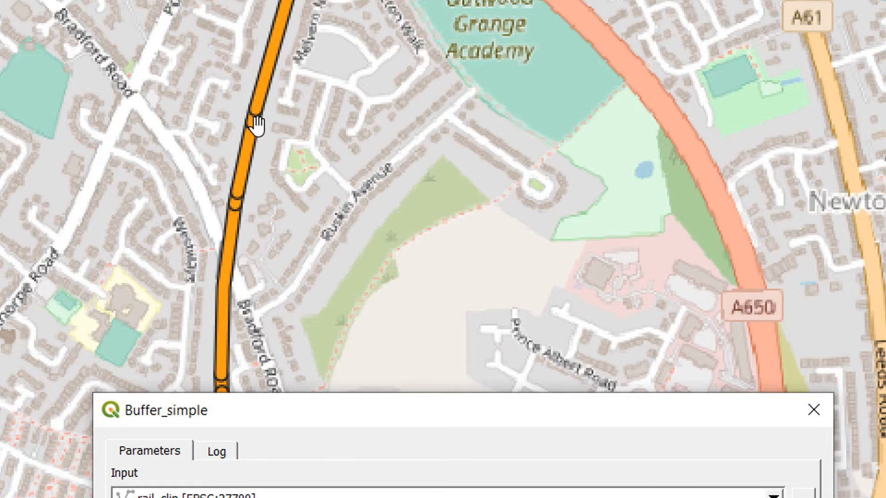
{"action": "scroll", "coordinate": [253, 122], "scroll_direction": "up", "scroll_amount": 2}
{"action": "left_click_drag", "start_coordinate": [352, 1], "coordinate": [273, 338]}
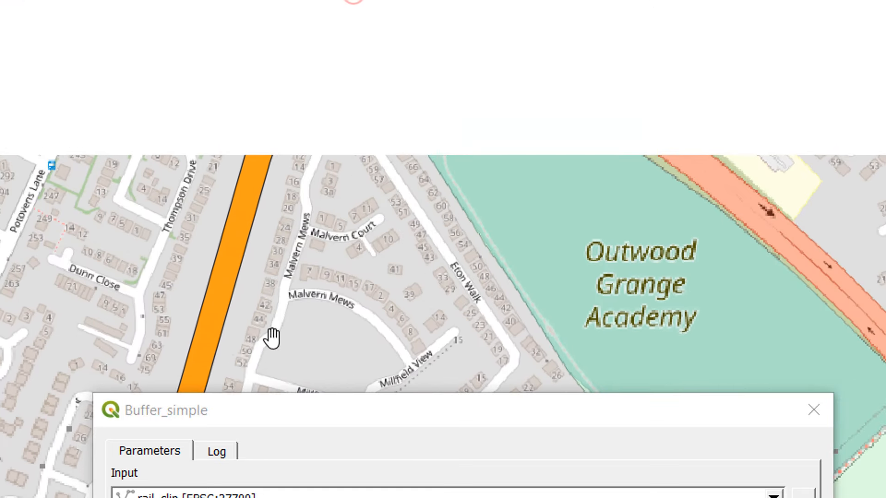
{"action": "left_click_drag", "start_coordinate": [323, 1], "coordinate": [301, 143]}
{"action": "left_click_drag", "start_coordinate": [360, 17], "coordinate": [330, 170]}
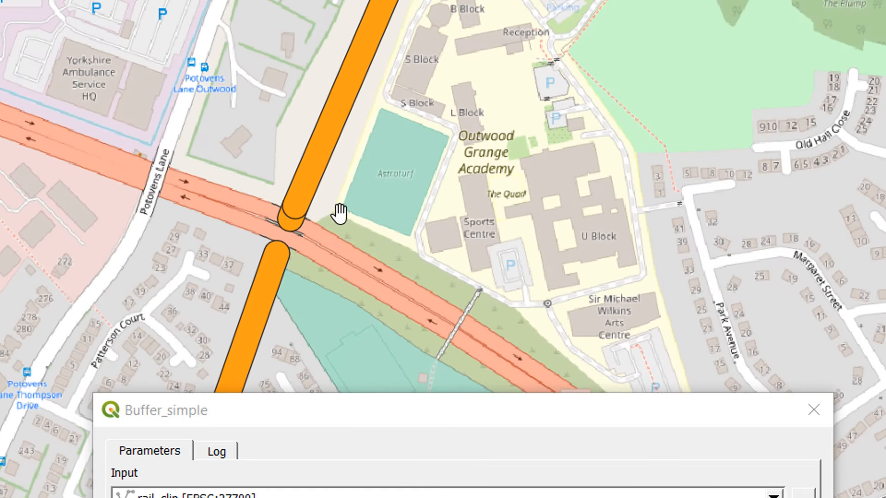
{"action": "left_click_drag", "start_coordinate": [515, 1], "coordinate": [399, 231]}
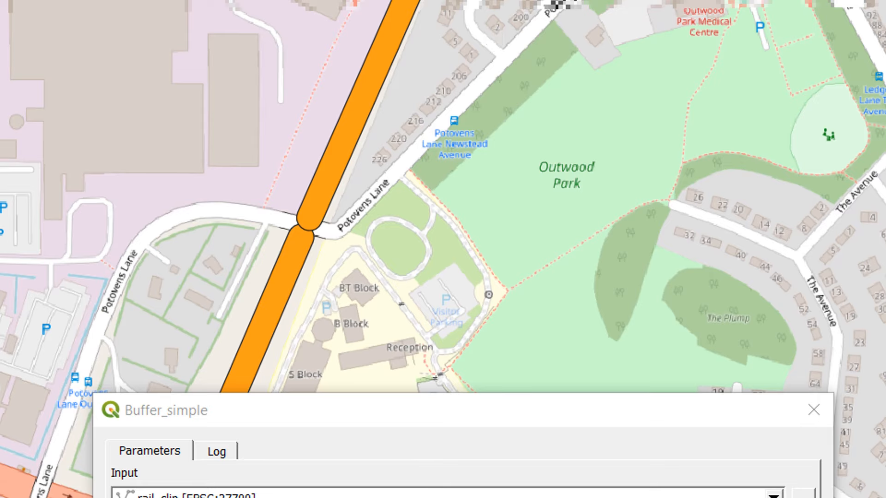
{"action": "left_click_drag", "start_coordinate": [541, 1], "coordinate": [437, 253]}
{"action": "left_click_drag", "start_coordinate": [559, 1], "coordinate": [548, 212]}
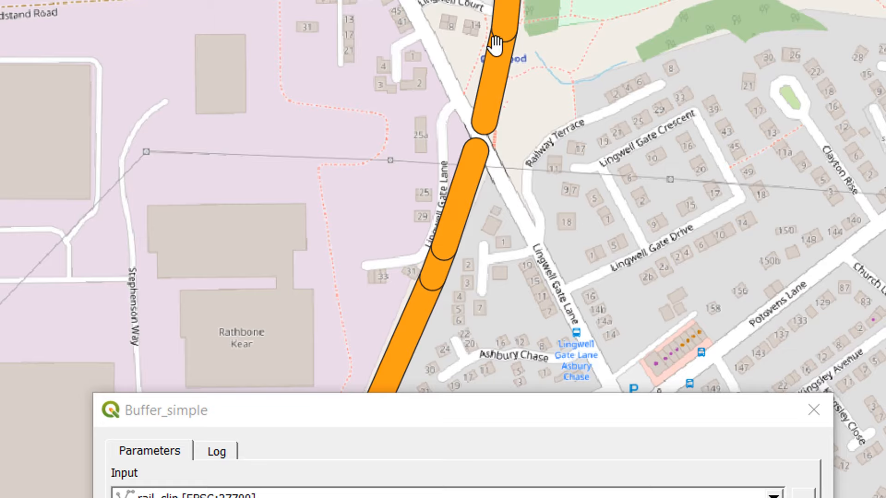
{"action": "left_click_drag", "start_coordinate": [595, 47], "coordinate": [629, 353]}
{"action": "left_click_drag", "start_coordinate": [576, 1], "coordinate": [531, 213]}
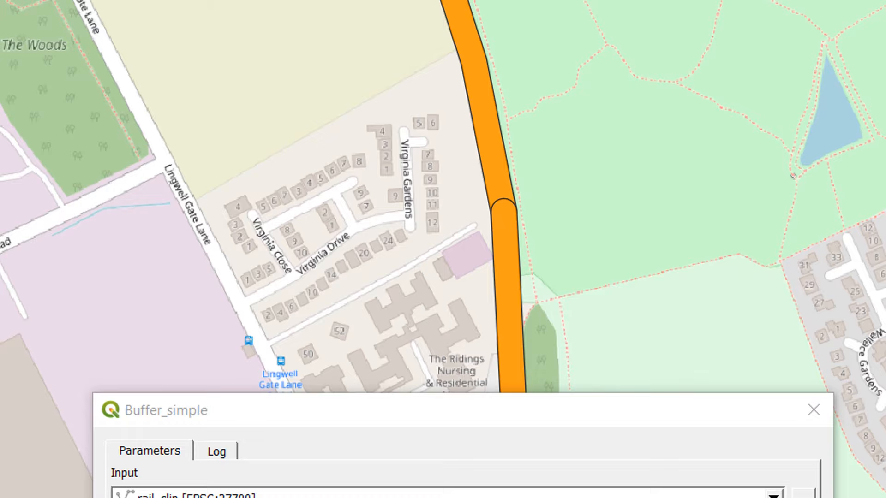
{"action": "left_click_drag", "start_coordinate": [479, 7], "coordinate": [597, 174]}
{"action": "left_click_drag", "start_coordinate": [450, 178], "coordinate": [429, 2]}
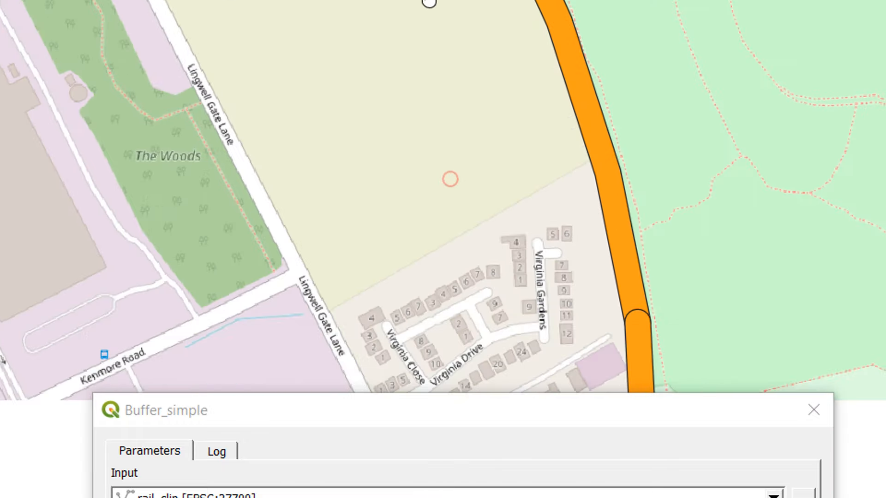
- Review the run log of buffer_simple, checking the dissolve and segments parameters that the Buffer algorithm used
{"action": "left_click_drag", "start_coordinate": [450, 417], "coordinate": [467, 213]}
{"action": "left_click_drag", "start_coordinate": [469, 159], "coordinate": [471, 0]}
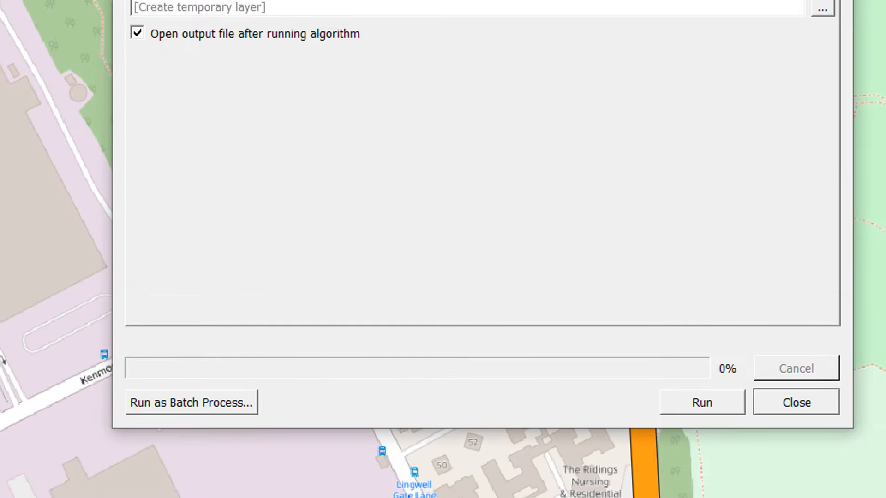
{"action": "left_click", "coordinate": [237, 12]}
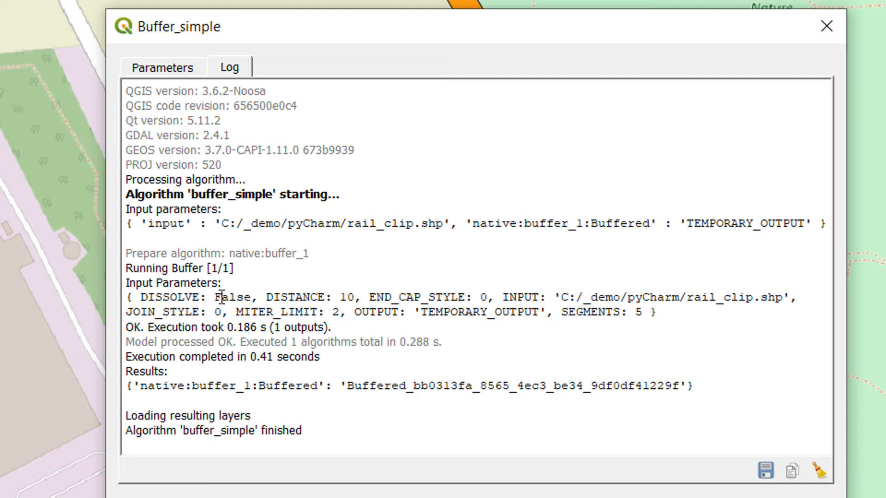
{"action": "left_click_drag", "start_coordinate": [221, 297], "coordinate": [250, 298]}
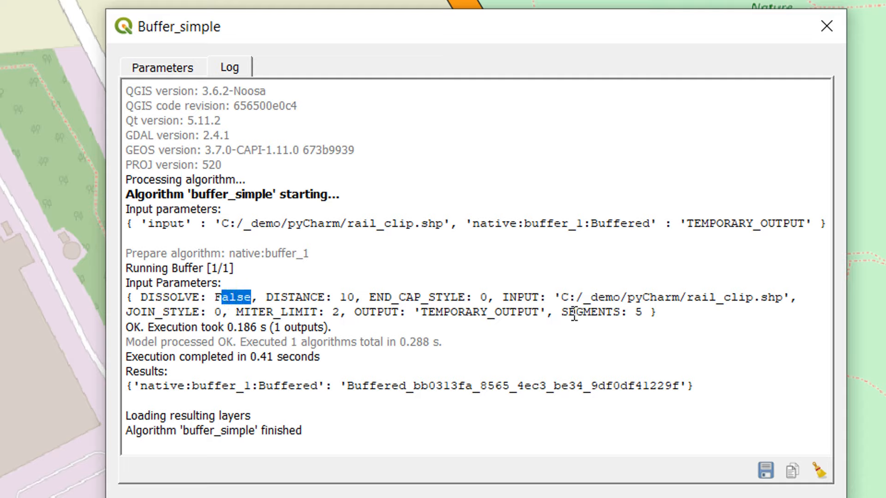
{"action": "left_click_drag", "start_coordinate": [561, 313], "coordinate": [645, 319]}
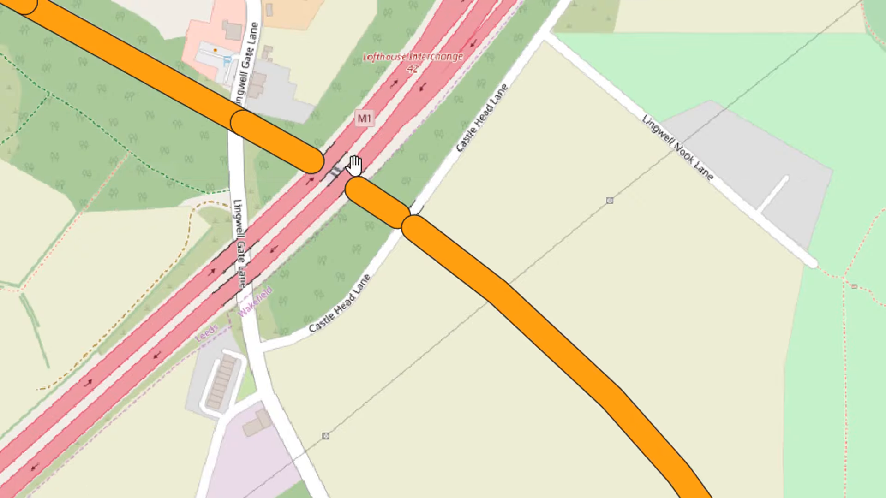
- Examine the rounded buffer ends and the gap where the railway crosses the M1 motorway
{"action": "scroll", "coordinate": [352, 164], "scroll_direction": "up", "scroll_amount": 2}
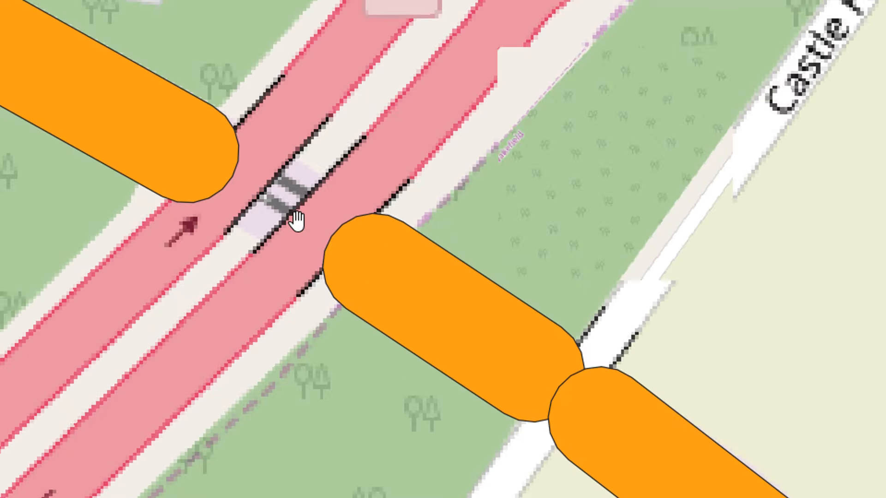
{"action": "scroll", "coordinate": [260, 198], "scroll_direction": "up", "scroll_amount": 2}
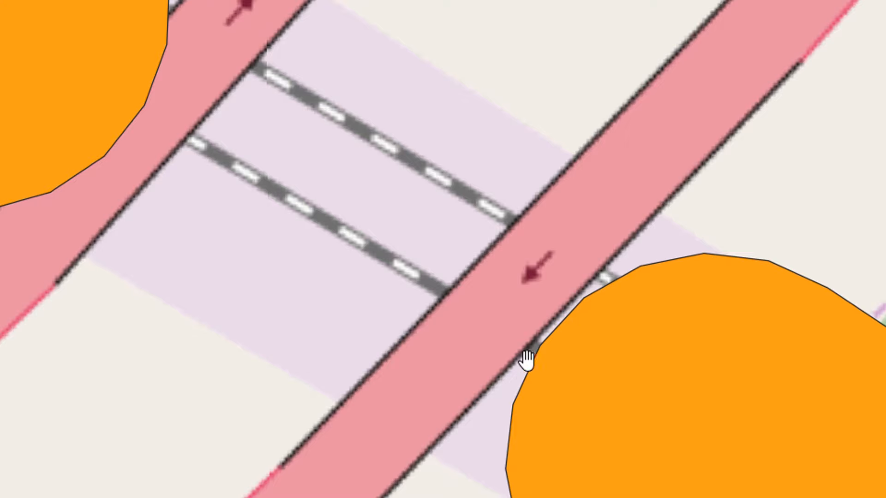
{"action": "scroll", "coordinate": [685, 497], "scroll_direction": "down", "scroll_amount": 5}
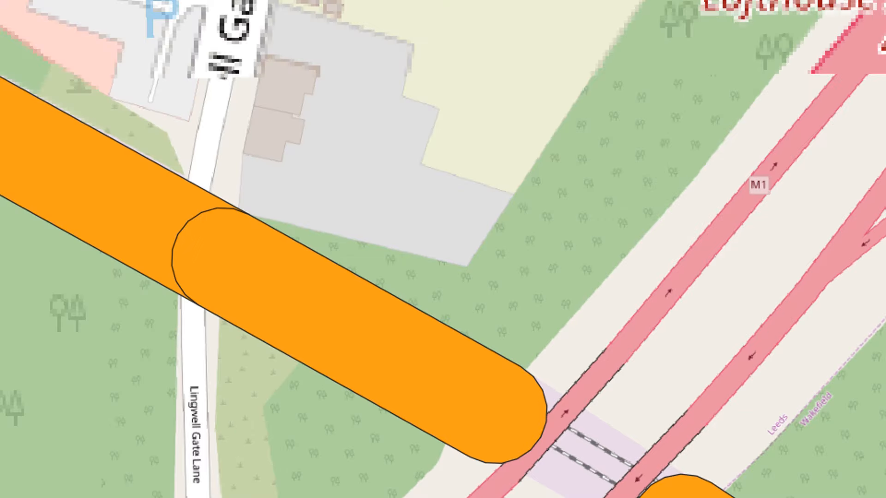
{"action": "left_click_drag", "start_coordinate": [733, 497], "coordinate": [387, 177]}
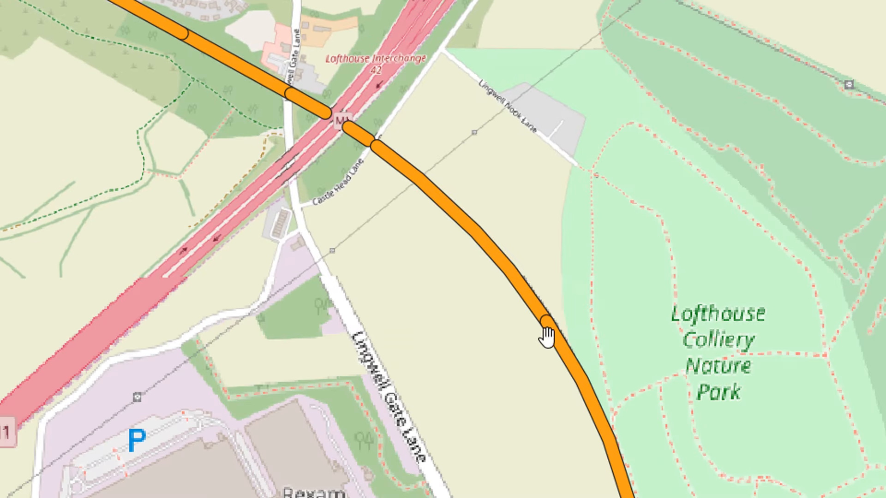
{"action": "left_click_drag", "start_coordinate": [658, 497], "coordinate": [587, 468]}
{"action": "scroll", "coordinate": [337, 94], "scroll_direction": "up", "scroll_amount": 6}
{"action": "scroll", "coordinate": [489, 392], "scroll_direction": "down", "scroll_amount": 5}
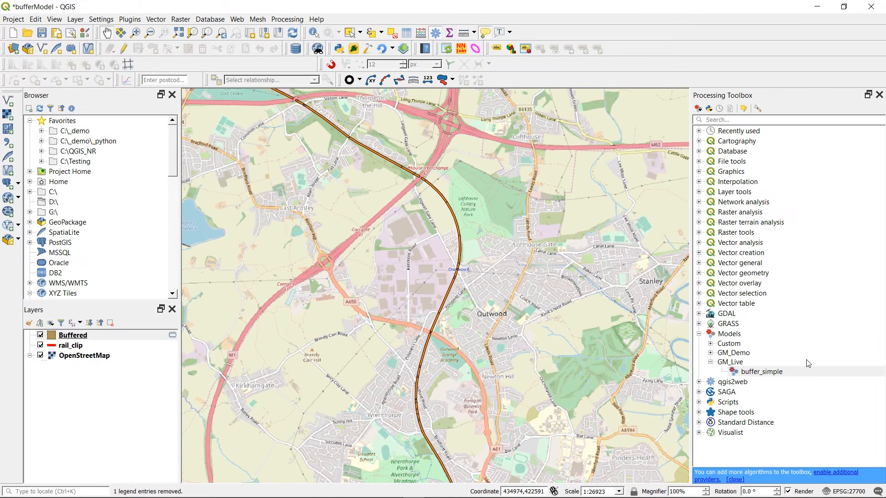
- Open the buffer_simple model from the GM_Live group for editing
{"action": "left_click", "coordinate": [772, 375]}
{"action": "right_click", "coordinate": [773, 376]}
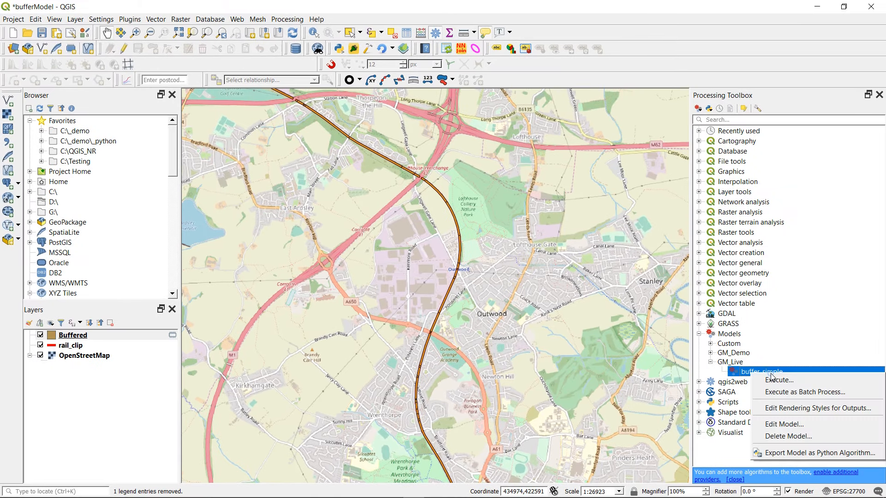
{"action": "left_click", "coordinate": [784, 422]}
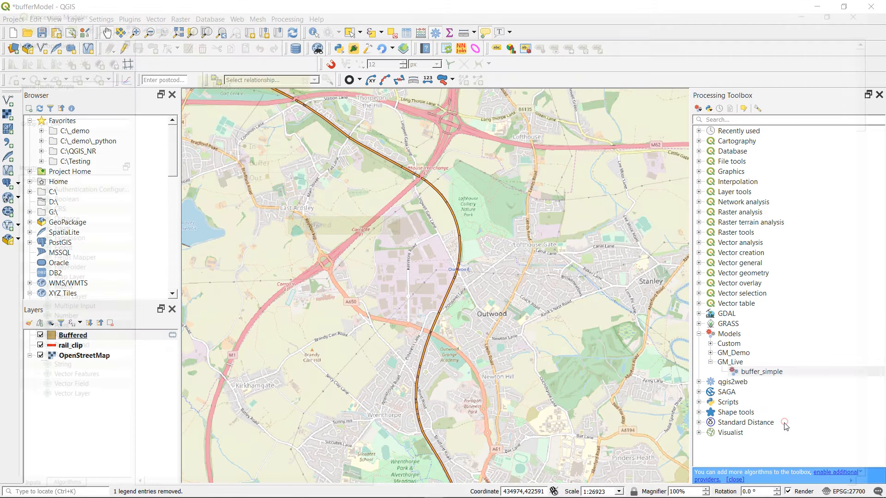
- Spread the Buffer and Buffered boxes out diagonally below Input on the model canvas
{"action": "left_click_drag", "start_coordinate": [285, 158], "coordinate": [381, 162]}
{"action": "left_click_drag", "start_coordinate": [359, 232], "coordinate": [630, 356]}
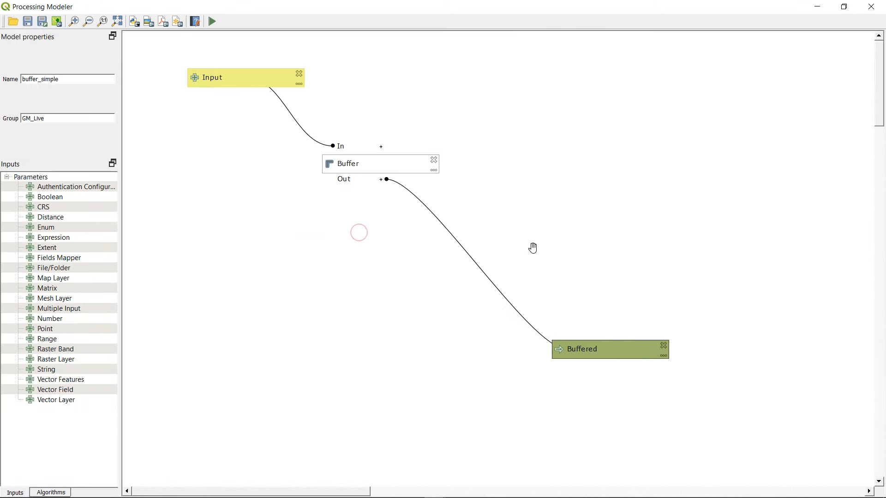
{"action": "left_click_drag", "start_coordinate": [387, 158], "coordinate": [491, 223]}
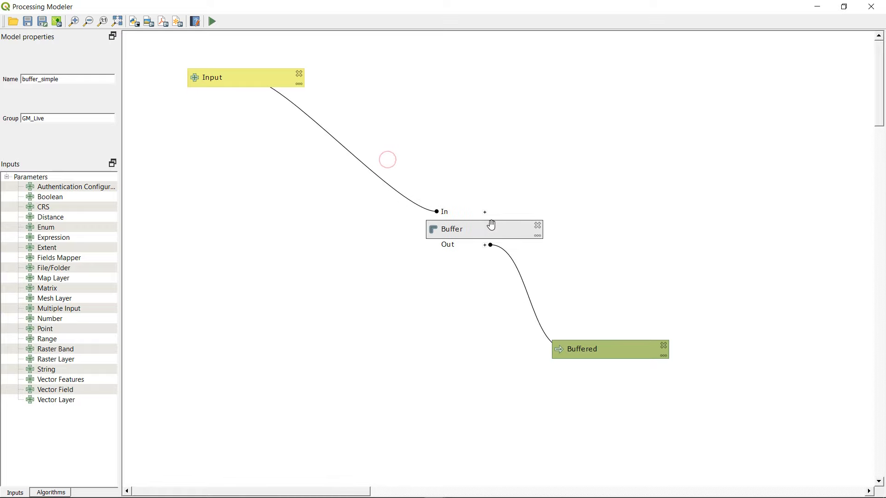
- Set the Buffer algorithm's distance to 100 and segments to 50, and save the model
{"action": "double_click", "coordinate": [468, 230]}
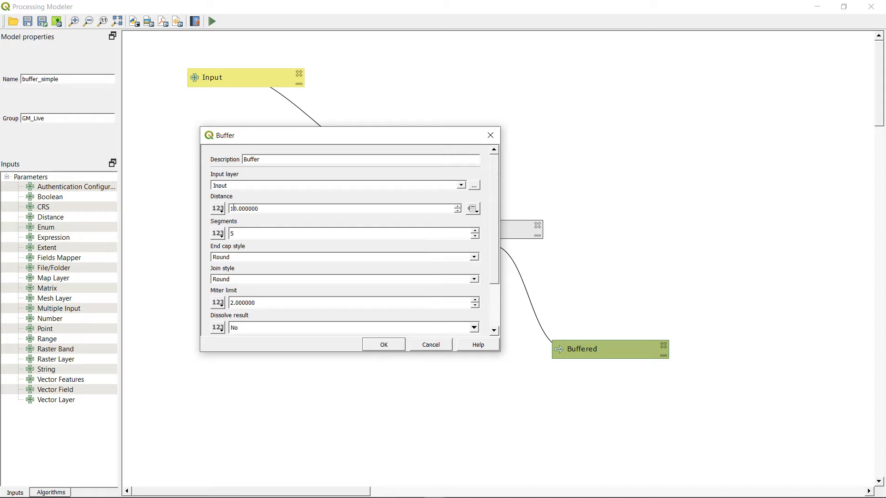
{"action": "type", "text": "0"}
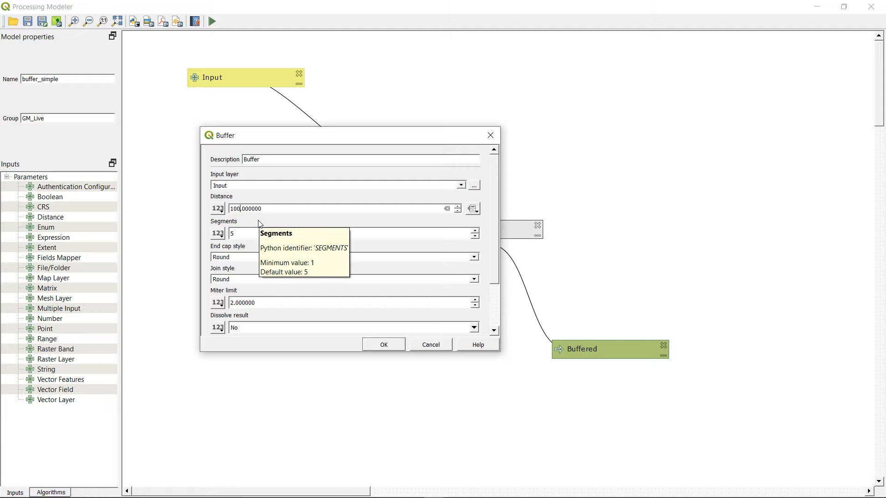
{"action": "left_click", "coordinate": [236, 234]}
{"action": "type", "text": "0"}
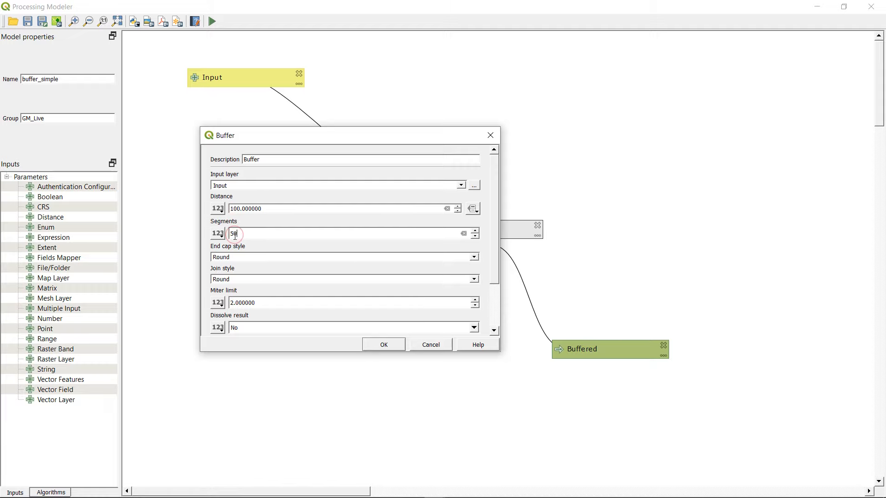
{"action": "left_click", "coordinate": [390, 344]}
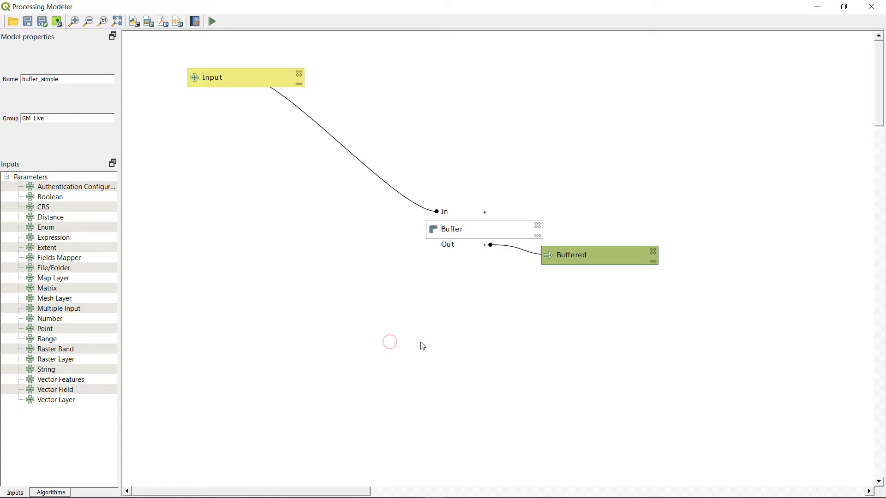
{"action": "left_click", "coordinate": [29, 20]}
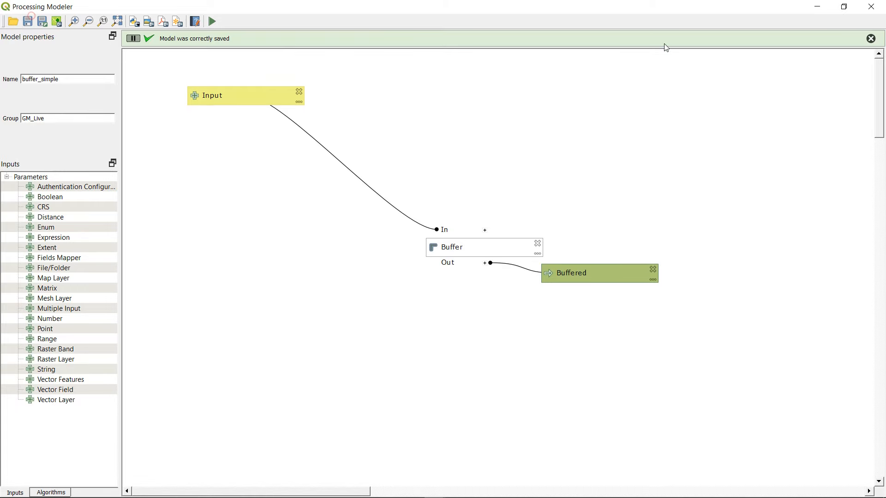
- Return to the main QGIS window and run buffer_simple from the GM_Live group twice on the Buffered layer, outputting temporary layers
{"action": "left_click", "coordinate": [817, 6]}
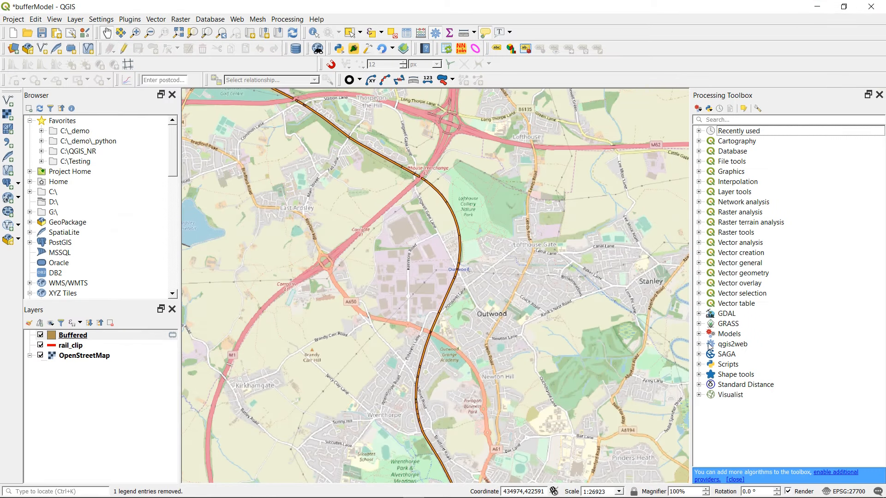
{"action": "left_click", "coordinate": [699, 334]}
{"action": "left_click", "coordinate": [710, 362]}
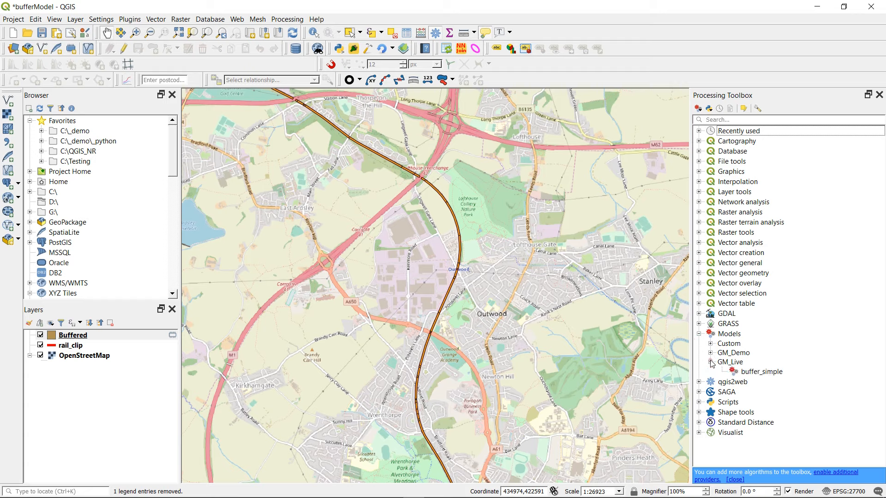
{"action": "double_click", "coordinate": [741, 372]}
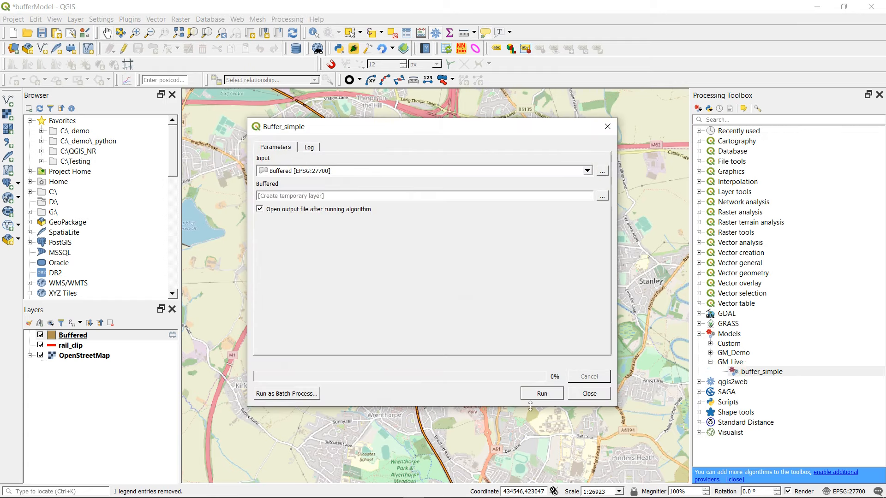
{"action": "left_click", "coordinate": [541, 397]}
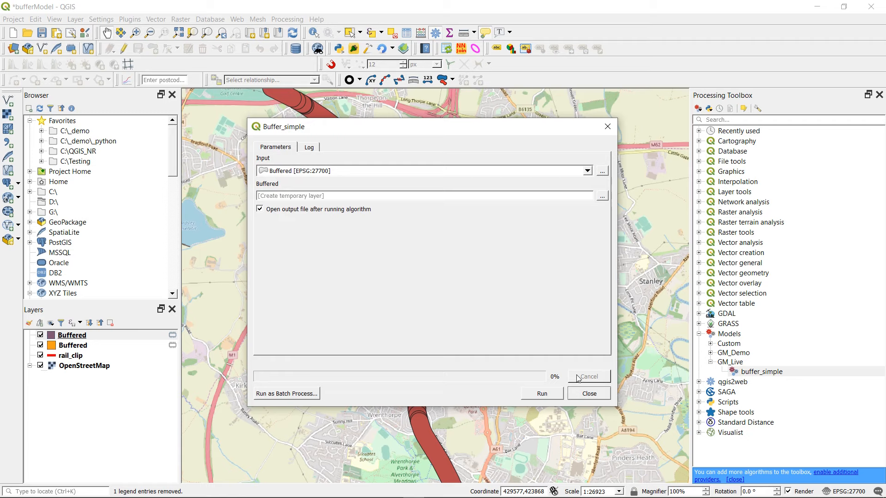
{"action": "left_click", "coordinate": [541, 396]}
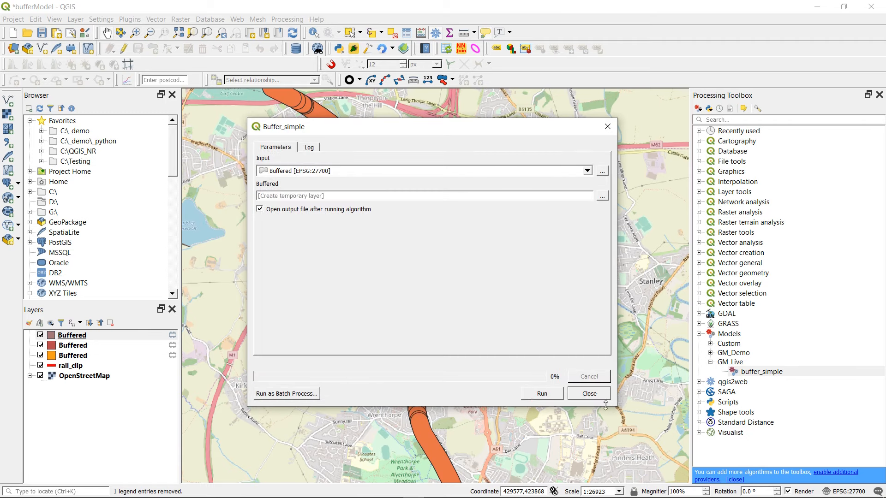
{"action": "left_click", "coordinate": [590, 394]}
- Place the rail_clip layer above the Buffered layers and inspect the overlapping buffer segments along the railway
{"action": "left_click_drag", "start_coordinate": [349, 137], "coordinate": [387, 197]}
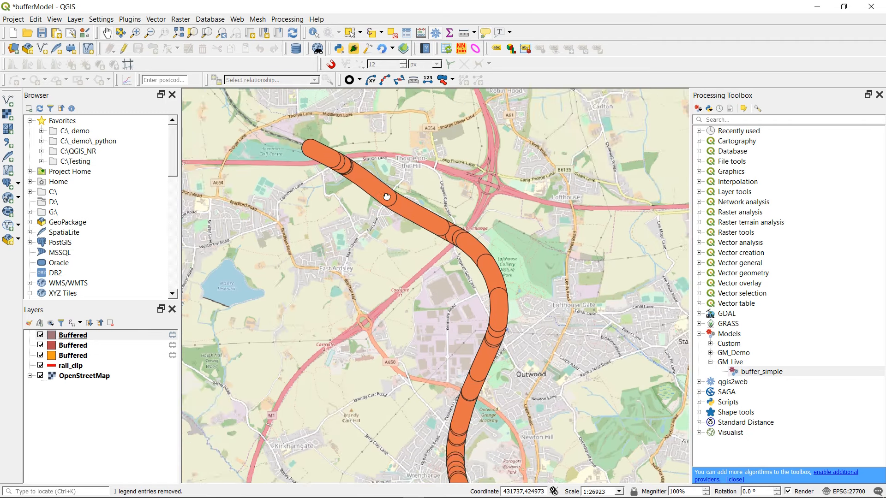
{"action": "scroll", "coordinate": [387, 197], "scroll_direction": "up", "scroll_amount": 3}
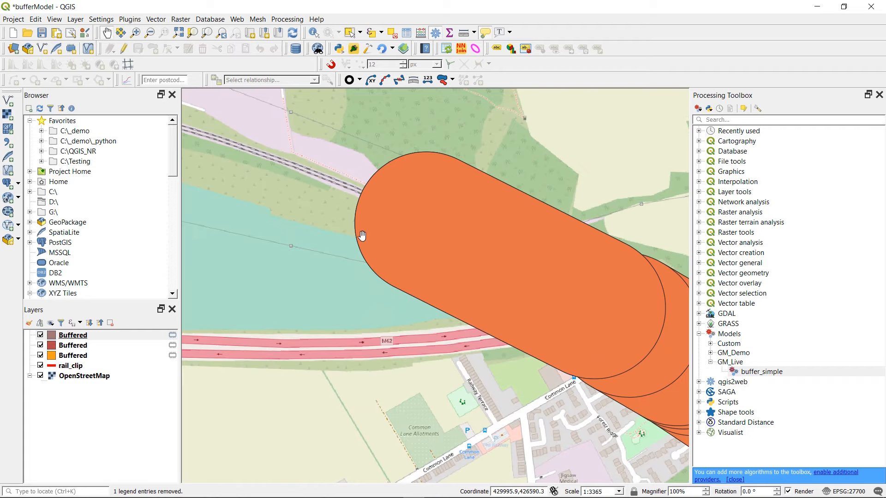
{"action": "left_click_drag", "start_coordinate": [69, 369], "coordinate": [76, 336]}
{"action": "scroll", "coordinate": [463, 347], "scroll_direction": "down", "scroll_amount": 5}
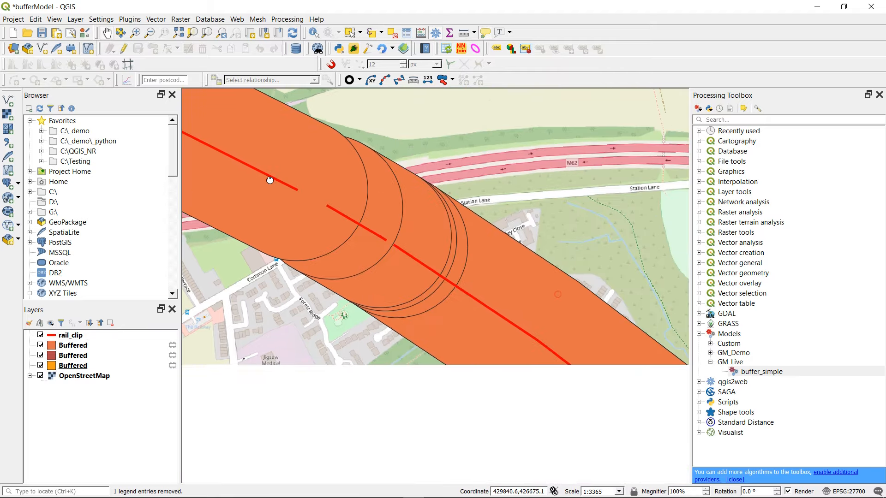
{"action": "scroll", "coordinate": [463, 347], "scroll_direction": "up", "scroll_amount": 4}
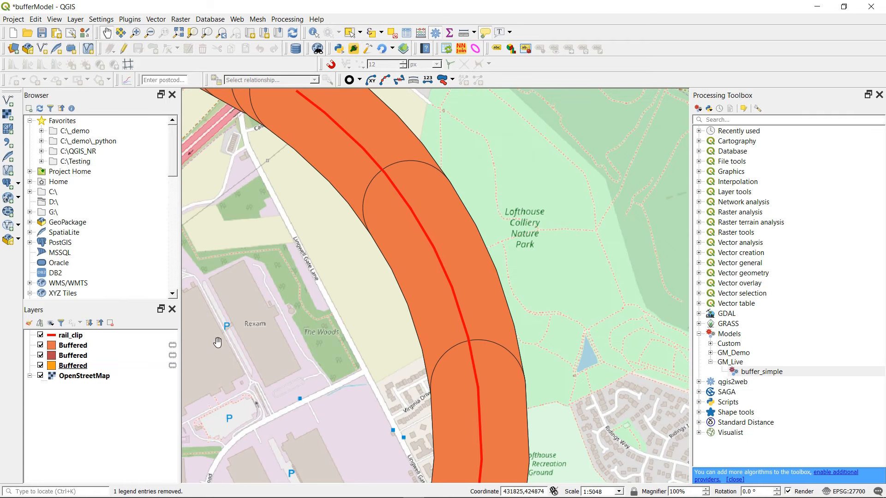
{"action": "scroll", "coordinate": [420, 320], "scroll_direction": "down", "scroll_amount": 3}
{"action": "left_click_drag", "start_coordinate": [405, 350], "coordinate": [350, 258]}
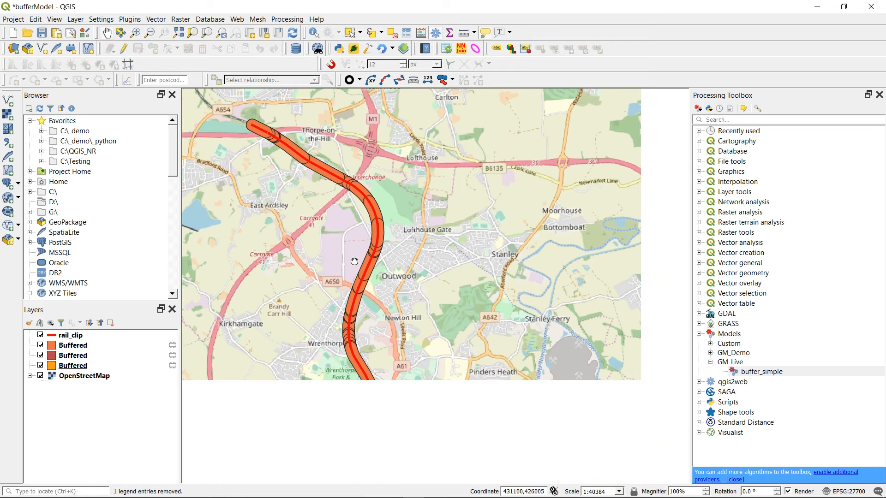
{"action": "left_click_drag", "start_coordinate": [379, 350], "coordinate": [427, 349]}
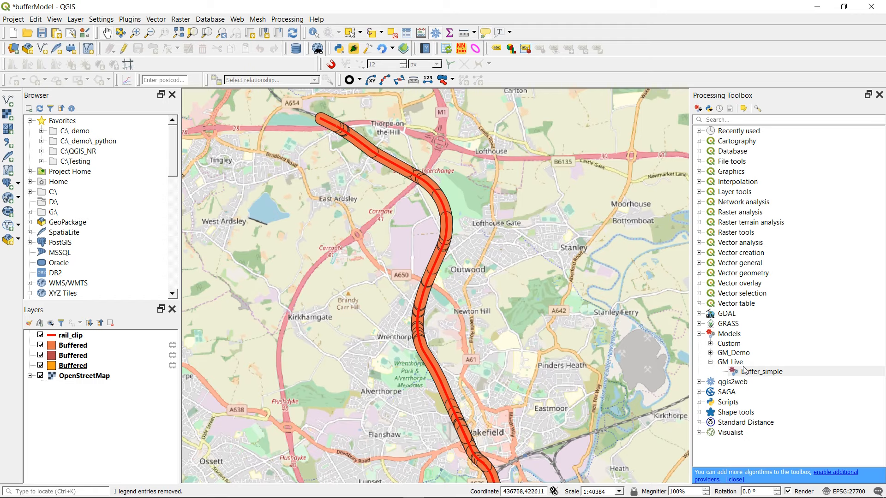
- Open the buffer_simple model from the GM_Live group for editing
{"action": "double_click", "coordinate": [756, 372]}
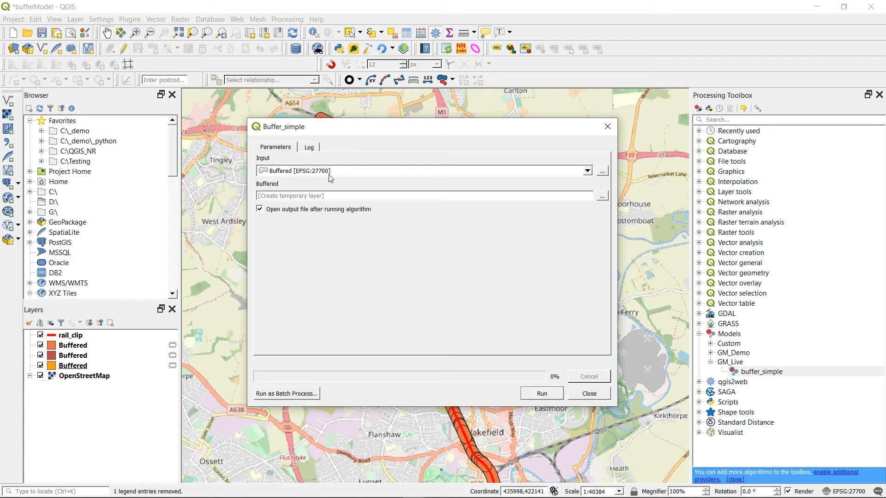
{"action": "left_click", "coordinate": [608, 127]}
{"action": "right_click", "coordinate": [769, 374]}
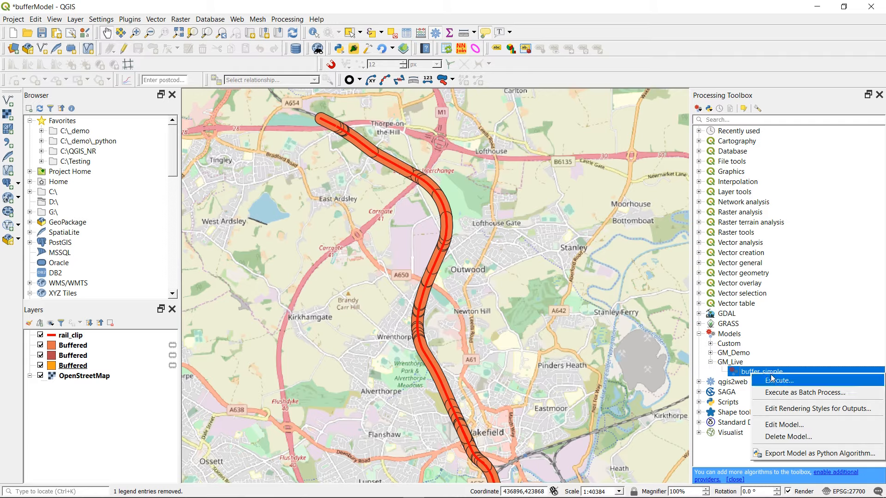
{"action": "left_click", "coordinate": [783, 425]}
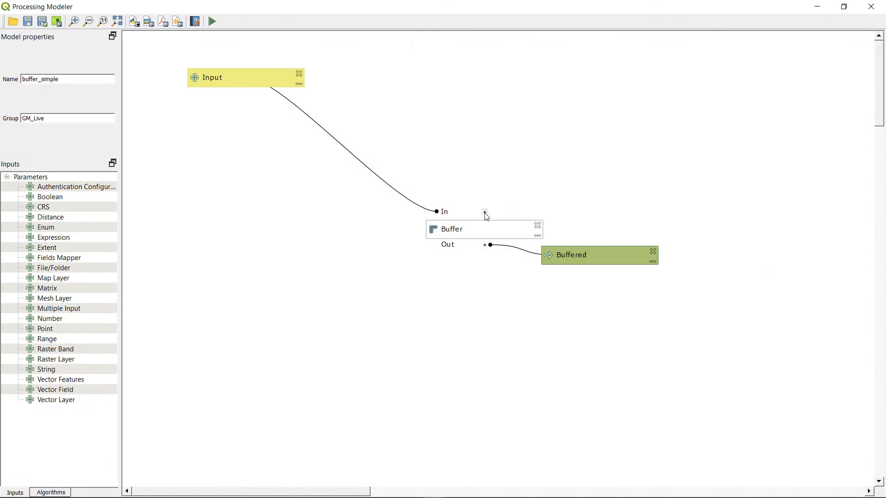
- Expand the Buffer box's list of input parameters and move the Input box closer to it in a smaller modeler window
{"action": "left_click", "coordinate": [485, 213]}
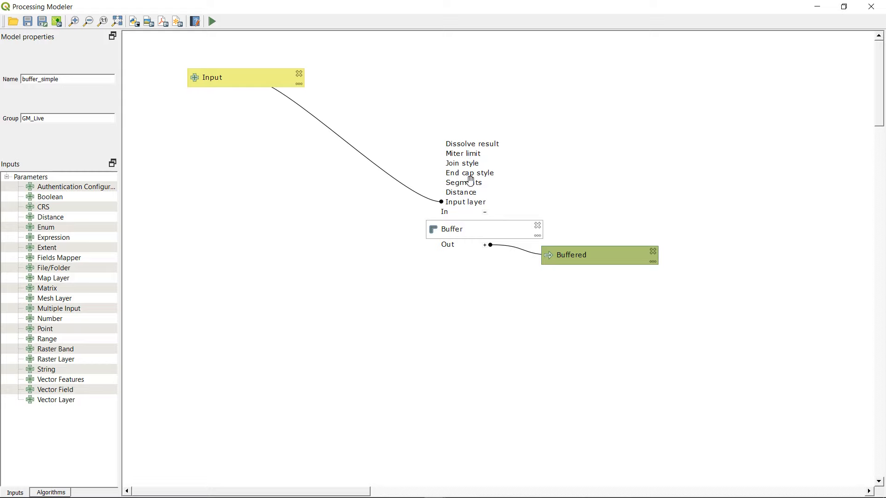
{"action": "left_click", "coordinate": [483, 212]}
{"action": "left_click", "coordinate": [844, 6]}
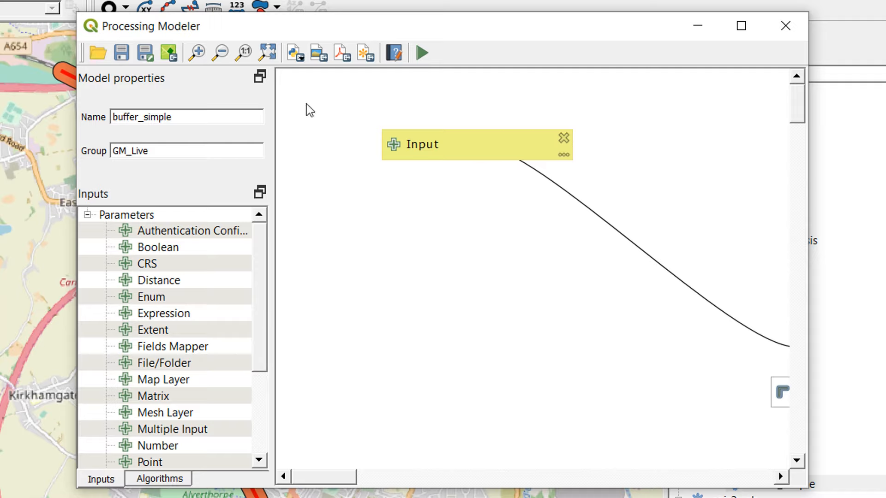
{"action": "left_click", "coordinate": [268, 55]}
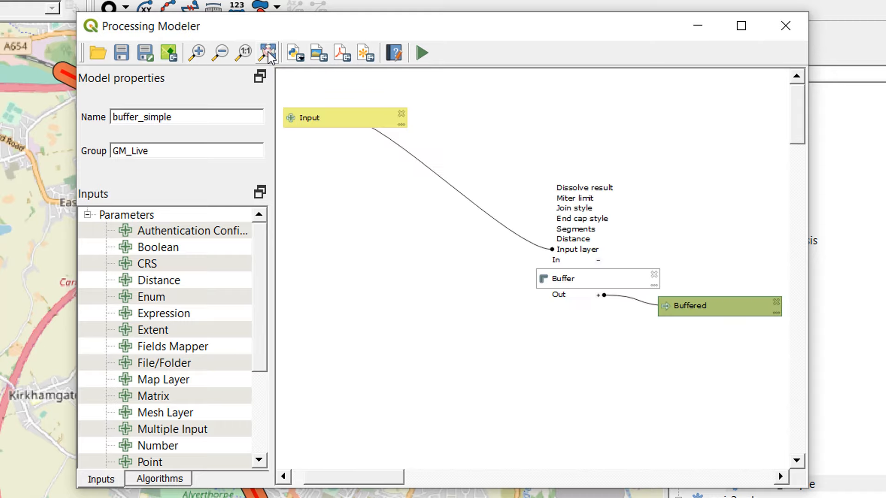
{"action": "left_click_drag", "start_coordinate": [344, 119], "coordinate": [417, 128]}
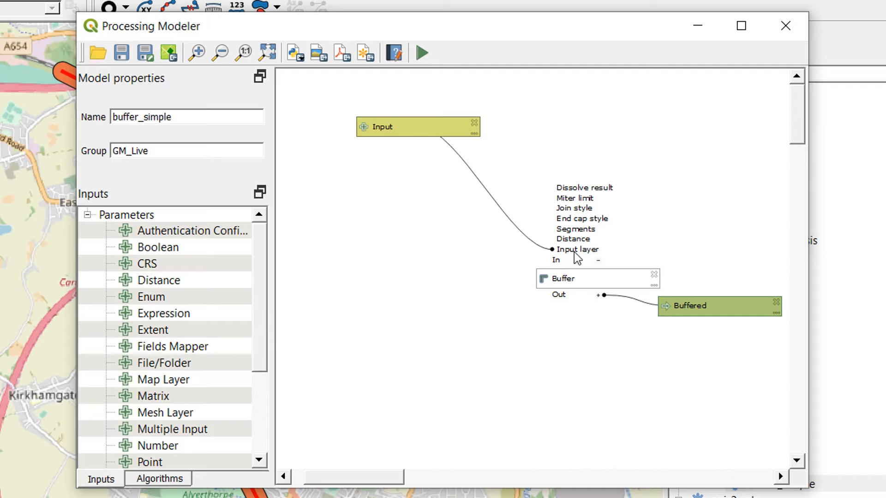
- Check the available Dissolve result options in the Buffer algorithm's settings
{"action": "double_click", "coordinate": [565, 280]}
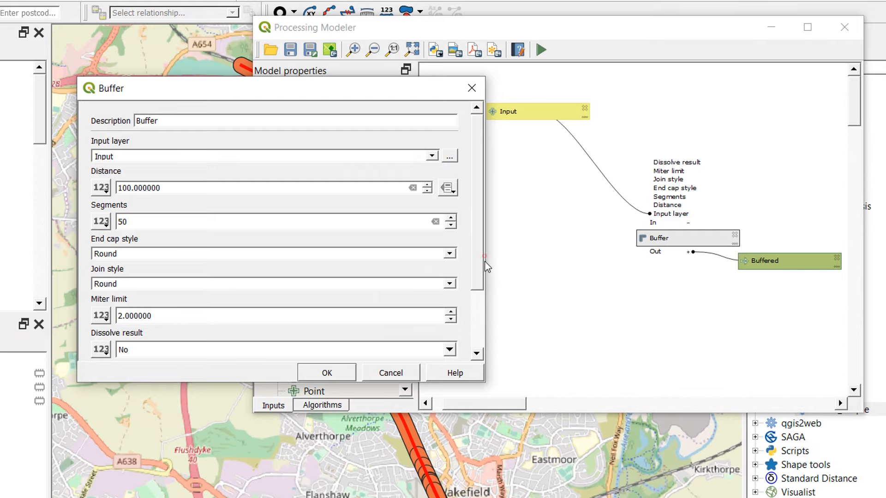
{"action": "scroll", "coordinate": [479, 280], "scroll_direction": "down", "scroll_amount": 3}
{"action": "left_click", "coordinate": [220, 267]}
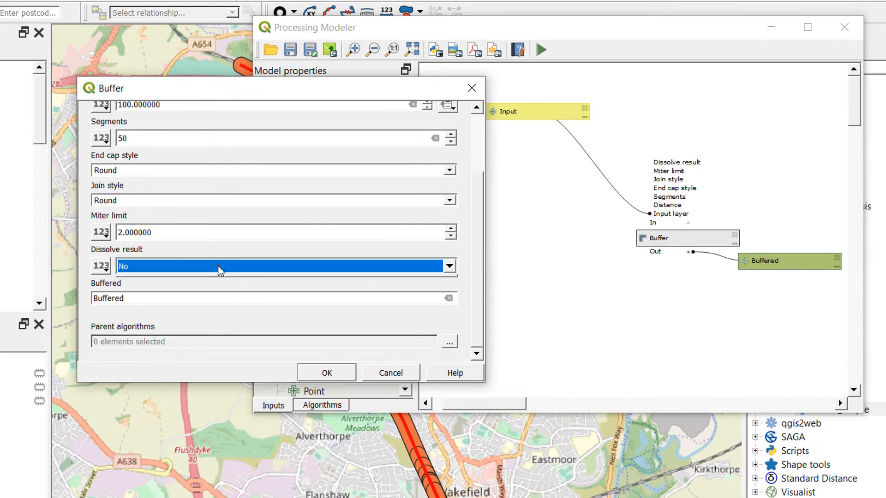
{"action": "left_click", "coordinate": [218, 267]}
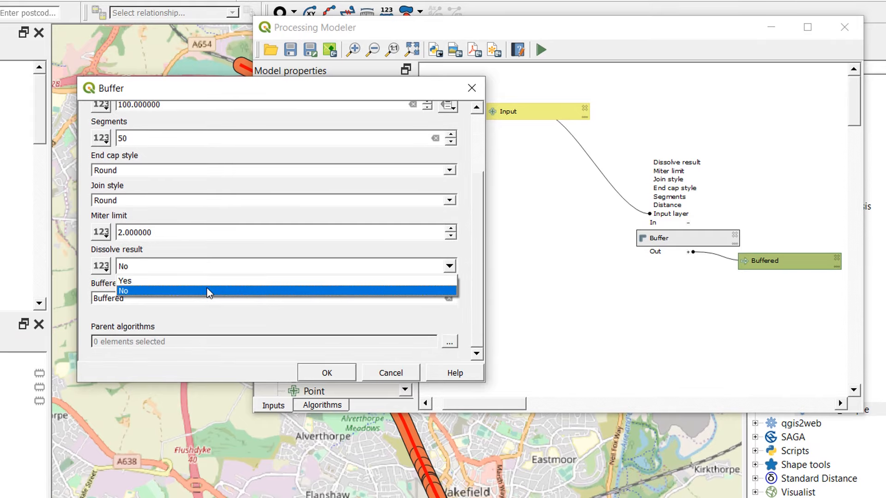
{"action": "left_click", "coordinate": [209, 291]}
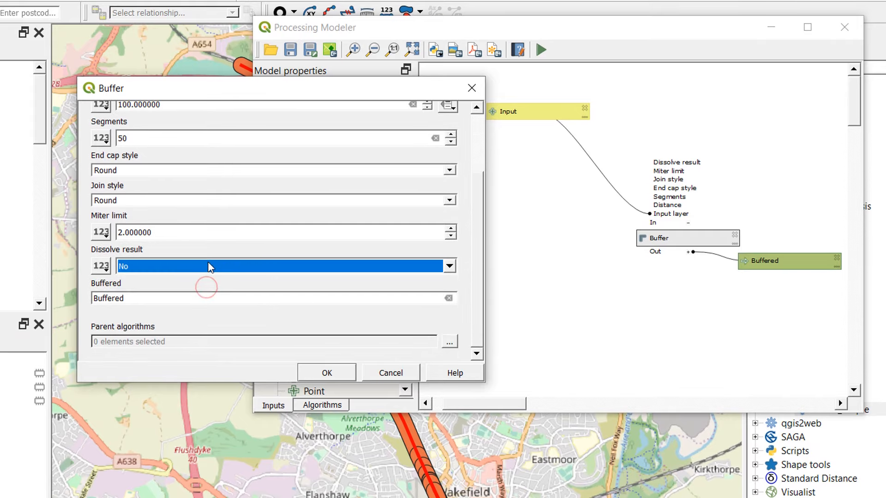
{"action": "left_click", "coordinate": [341, 375]}
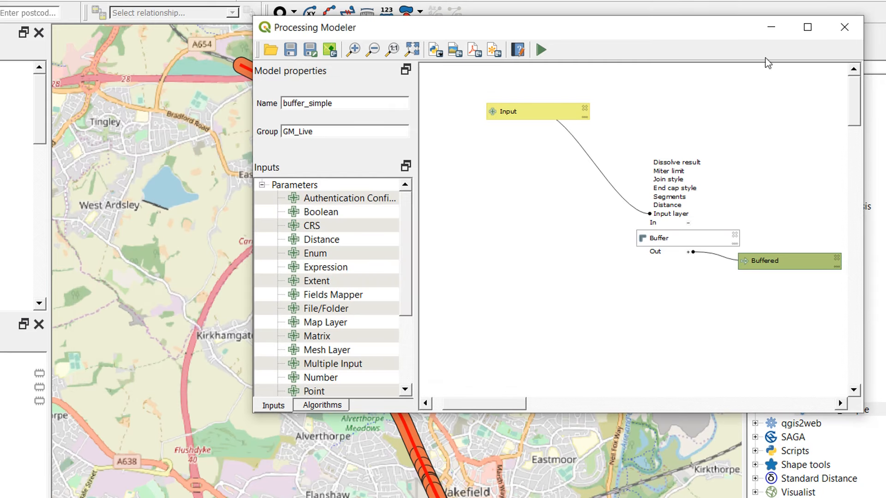
- Add a Boolean input named Dissolve Result to the model, checked by default and not mandatory
{"action": "left_click_drag", "start_coordinate": [667, 44], "coordinate": [452, 50]}
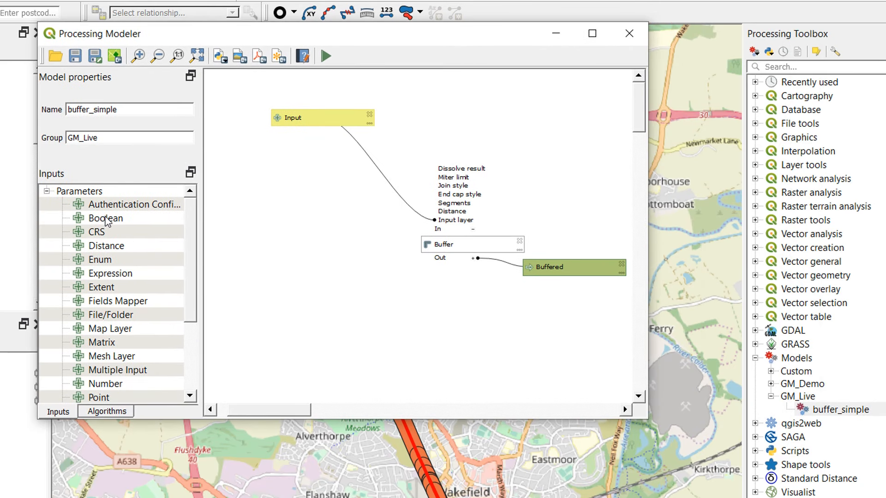
{"action": "left_click_drag", "start_coordinate": [105, 222], "coordinate": [507, 129]}
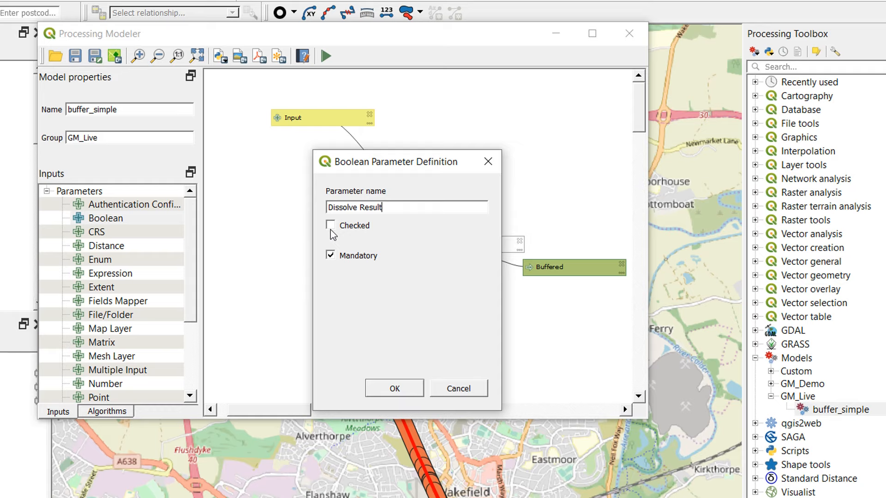
{"action": "left_click", "coordinate": [330, 229]}
{"action": "left_click", "coordinate": [330, 255]}
{"action": "left_click", "coordinate": [395, 389]}
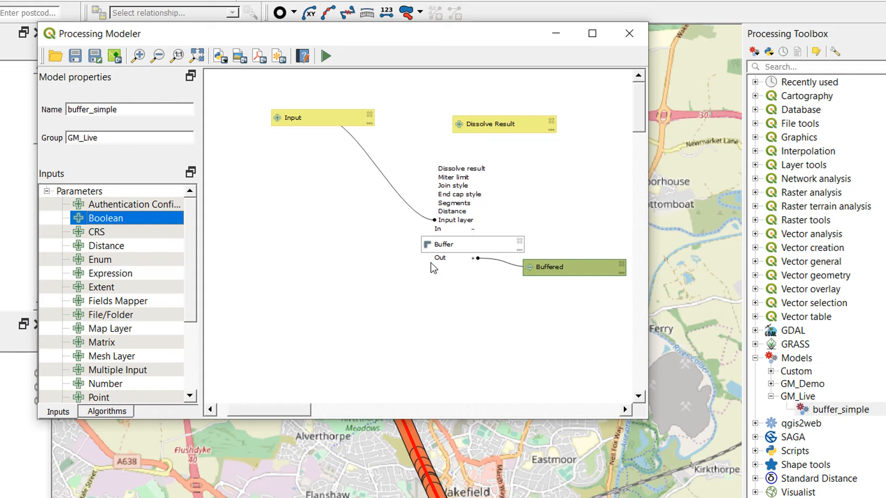
- Link Buffer's Dissolve result to the Dissolve Result model input and place that input's box directly above the Buffer parameters
{"action": "double_click", "coordinate": [449, 247]}
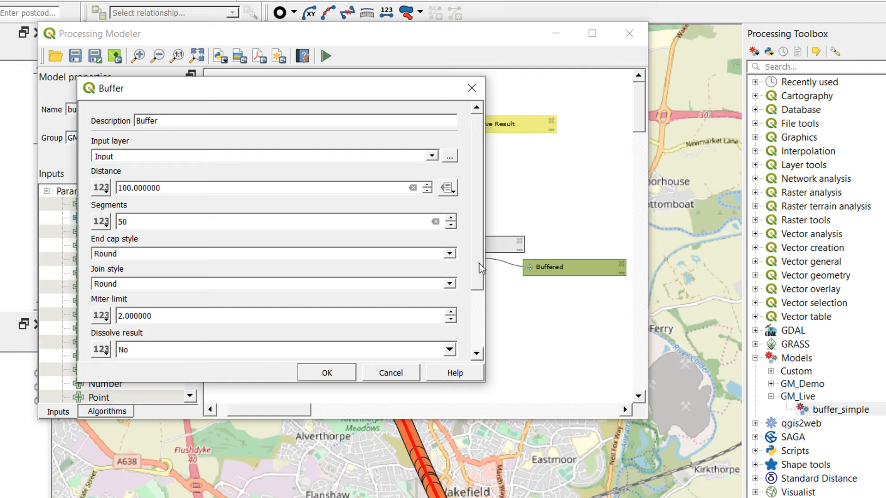
{"action": "scroll", "coordinate": [479, 268], "scroll_direction": "down", "scroll_amount": 3}
{"action": "left_click", "coordinate": [109, 270]}
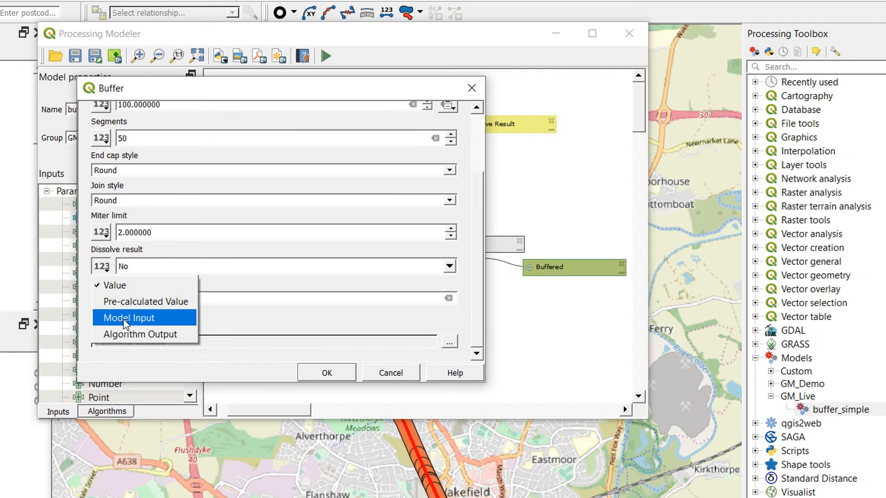
{"action": "left_click", "coordinate": [126, 318]}
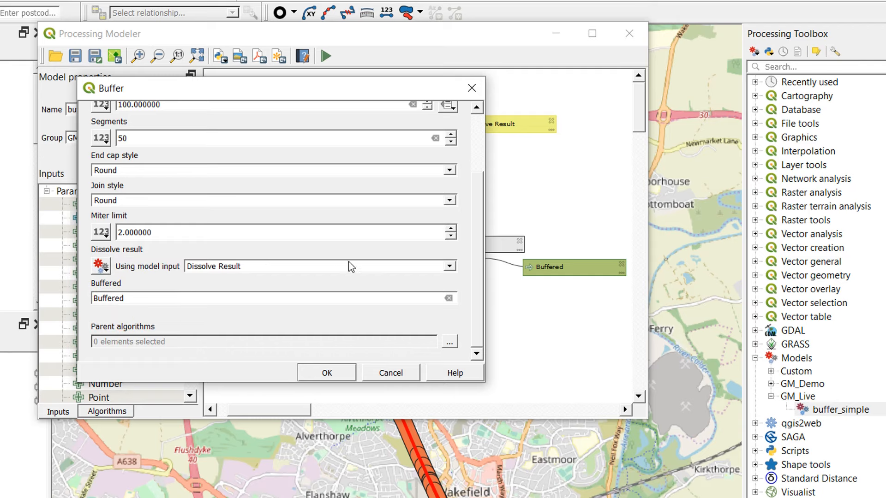
{"action": "left_click", "coordinate": [326, 373]}
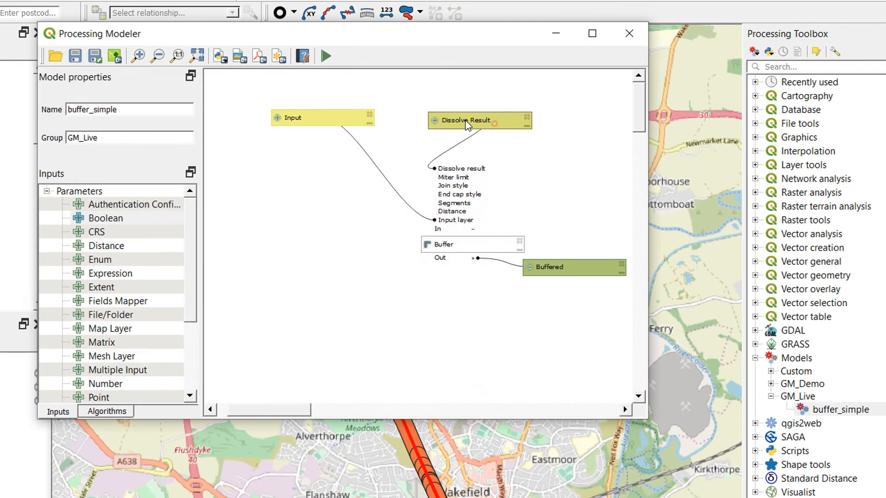
{"action": "left_click_drag", "start_coordinate": [467, 125], "coordinate": [437, 133]}
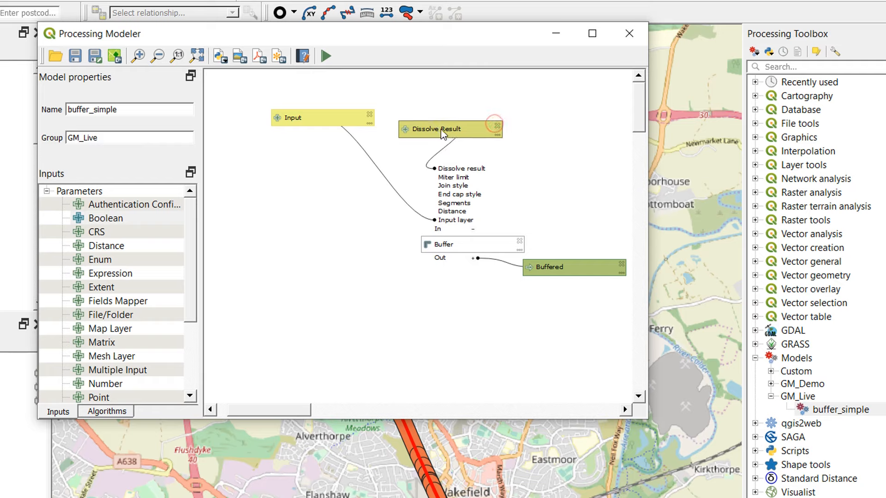
- Arrange the Dissolve Result and Input boxes one above the other beside Buffer's parameter list so their links do not cross
{"action": "left_click_drag", "start_coordinate": [340, 119], "coordinate": [268, 180]}
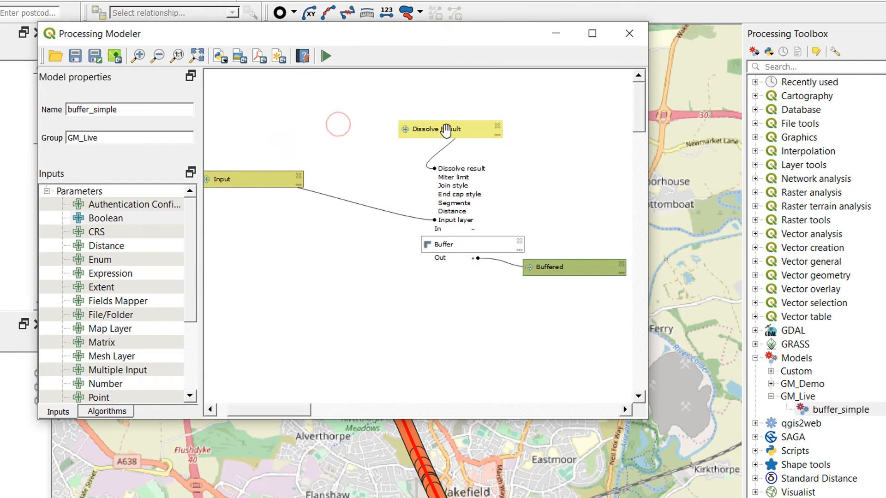
{"action": "left_click_drag", "start_coordinate": [445, 130], "coordinate": [347, 134]}
{"action": "left_click_drag", "start_coordinate": [254, 183], "coordinate": [304, 199]}
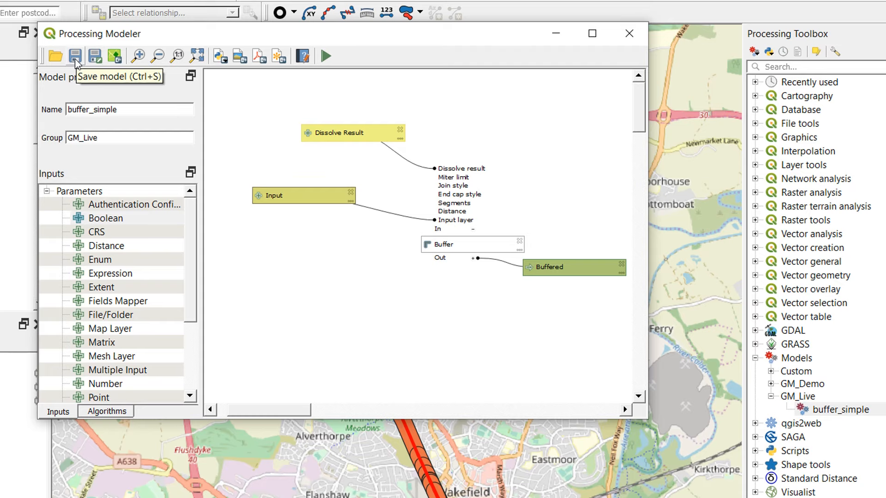
- Run the model on the Buffered [EPSG:27700] layer with Dissolve Result checked and a temporary output, and close the finished dialog
{"action": "left_click", "coordinate": [325, 58]}
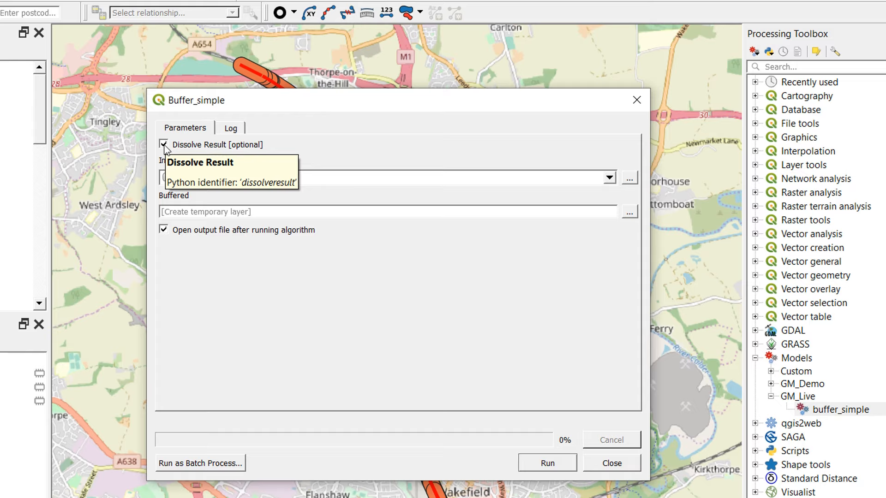
{"action": "left_click", "coordinate": [164, 144]}
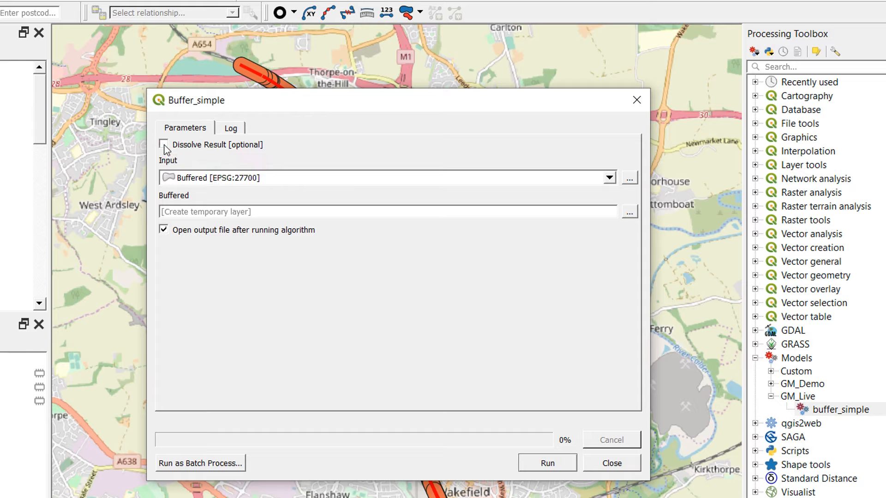
{"action": "left_click", "coordinate": [163, 145]}
{"action": "left_click", "coordinate": [548, 463]}
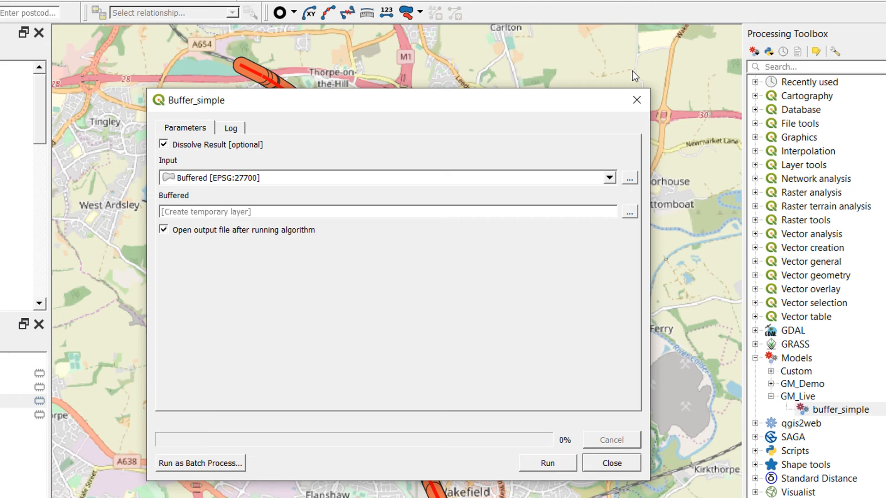
{"action": "left_click", "coordinate": [637, 100]}
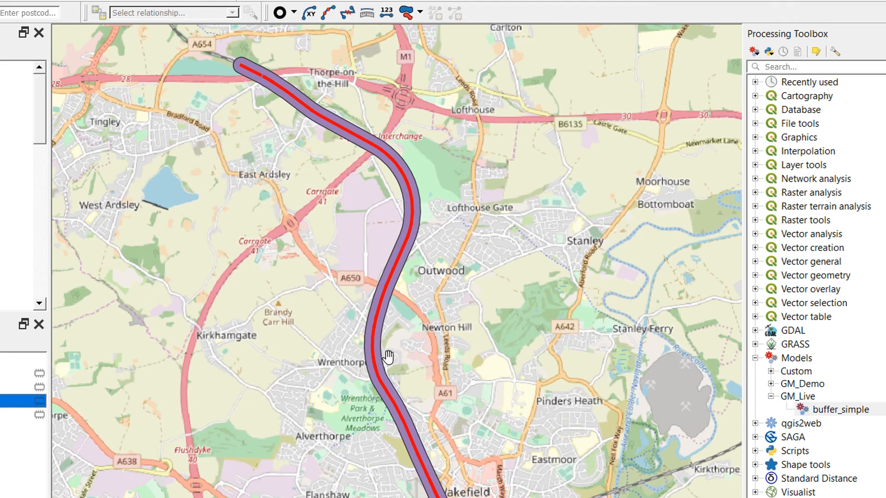
- Examine the new buffer along the northern part of the line and compare it with the undissolved buffer by toggling its layer
{"action": "scroll", "coordinate": [381, 330], "scroll_direction": "up", "scroll_amount": 3}
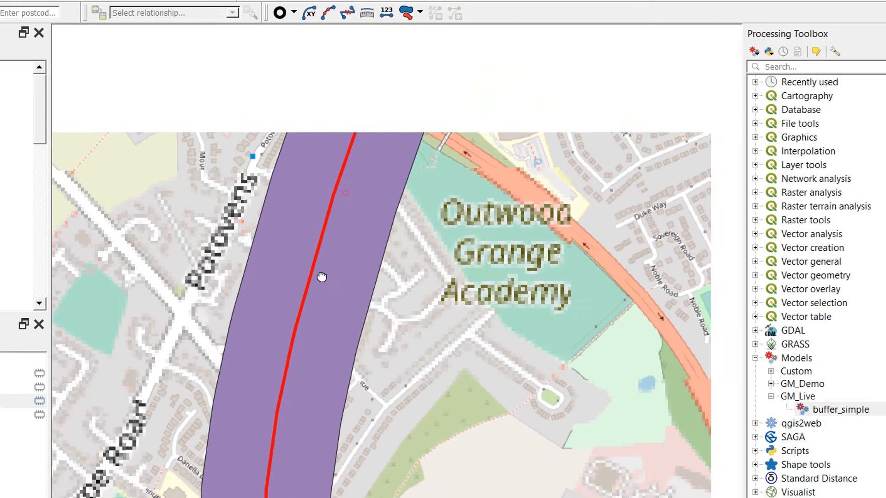
{"action": "left_click_drag", "start_coordinate": [322, 277], "coordinate": [274, 466]}
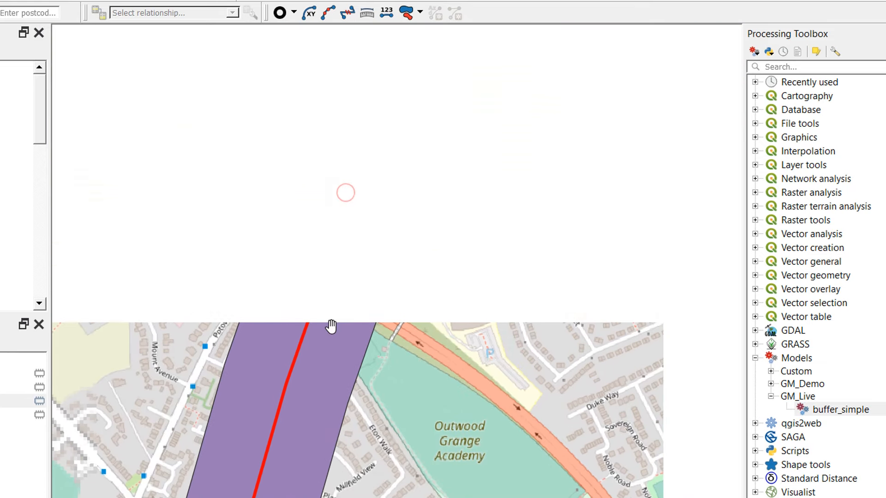
{"action": "left_click_drag", "start_coordinate": [385, 125], "coordinate": [284, 369]}
{"action": "left_click_drag", "start_coordinate": [400, 59], "coordinate": [387, 458]}
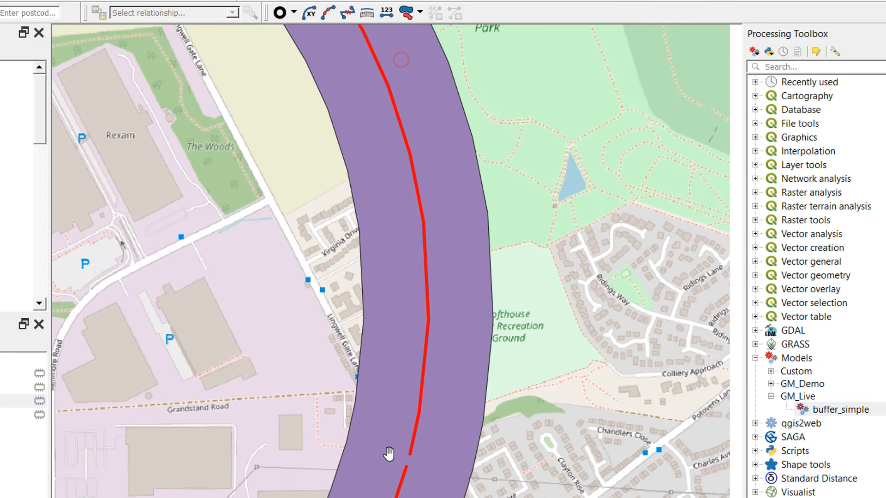
{"action": "left_click_drag", "start_coordinate": [384, 75], "coordinate": [530, 423]}
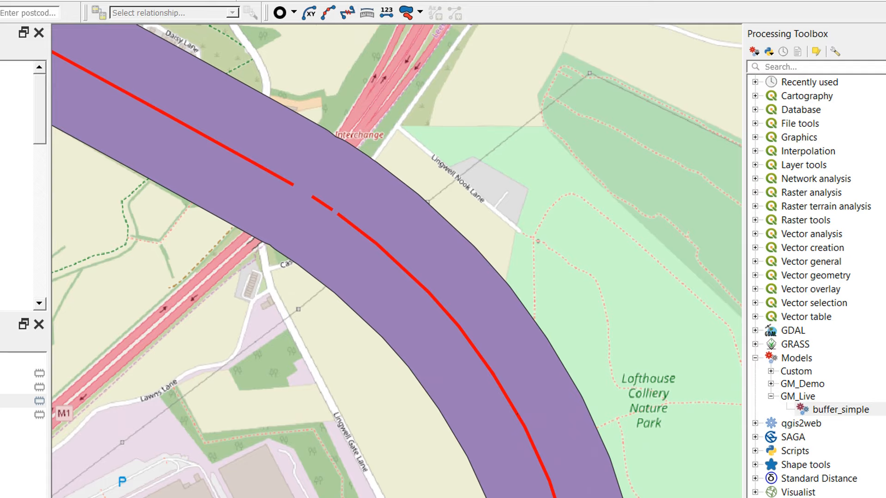
{"action": "left_click", "coordinate": [1, 401]}
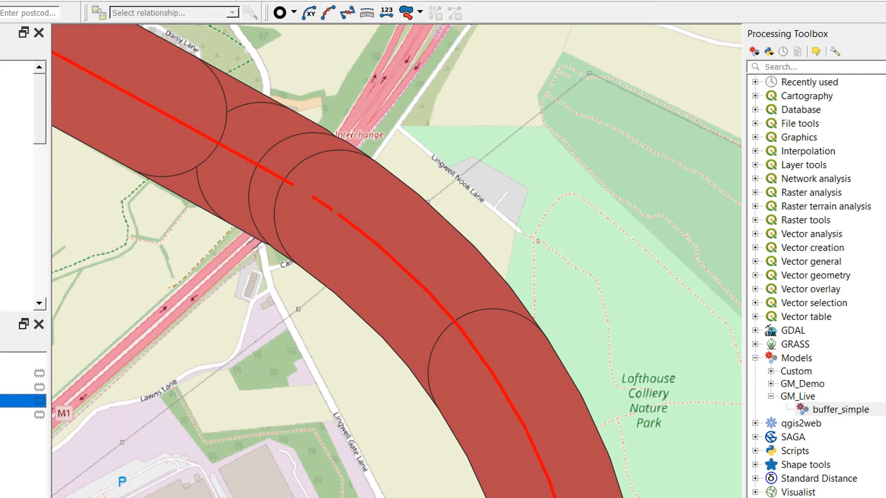
{"action": "left_click", "coordinate": [1, 401]}
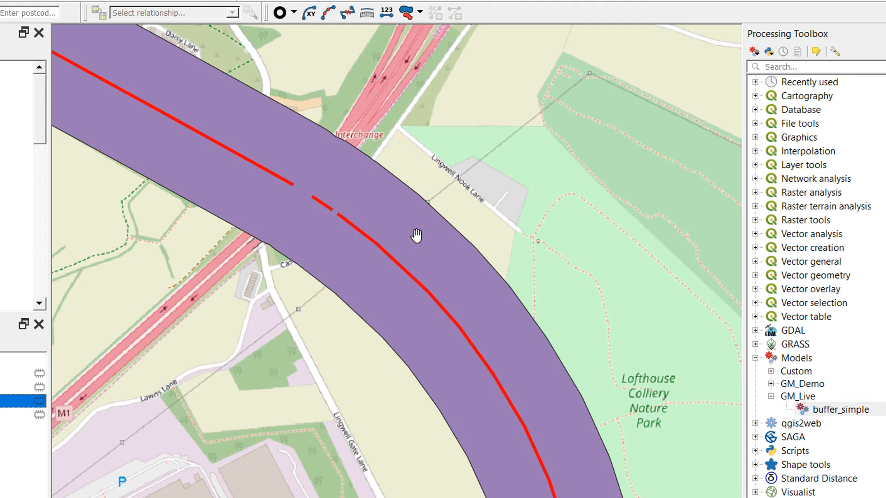
- Follow the new buffer to its south-eastern end near Walton and back towards Wakefield to check that it is fully dissolved
{"action": "left_click_drag", "start_coordinate": [526, 479], "coordinate": [222, 2]}
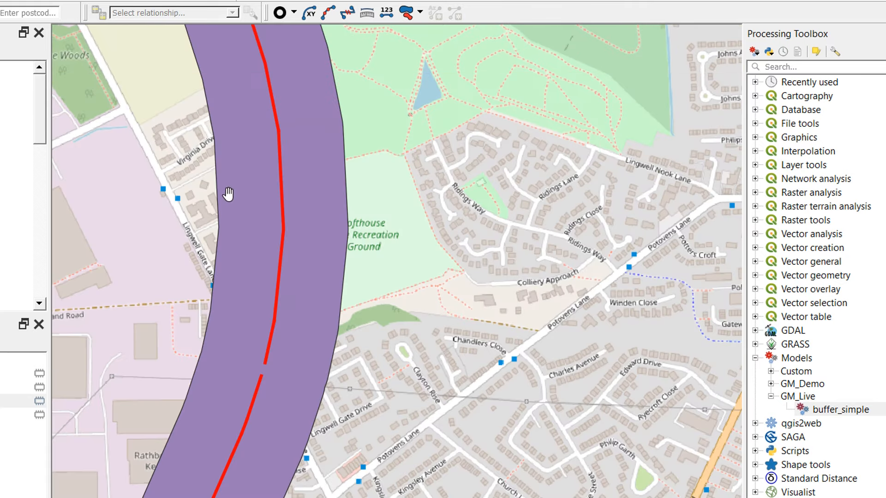
{"action": "scroll", "coordinate": [236, 249], "scroll_direction": "down", "scroll_amount": 6}
{"action": "left_click_drag", "start_coordinate": [305, 341], "coordinate": [247, 295]}
{"action": "scroll", "coordinate": [236, 308], "scroll_direction": "up", "scroll_amount": 2}
{"action": "scroll", "coordinate": [236, 307], "scroll_direction": "up", "scroll_amount": 1}
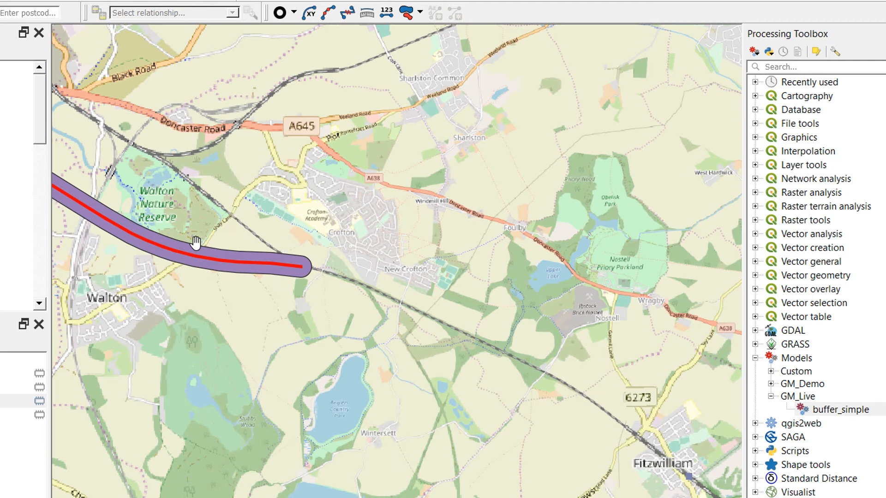
{"action": "left_click_drag", "start_coordinate": [195, 243], "coordinate": [632, 446]}
{"action": "left_click_drag", "start_coordinate": [338, 238], "coordinate": [450, 441]}
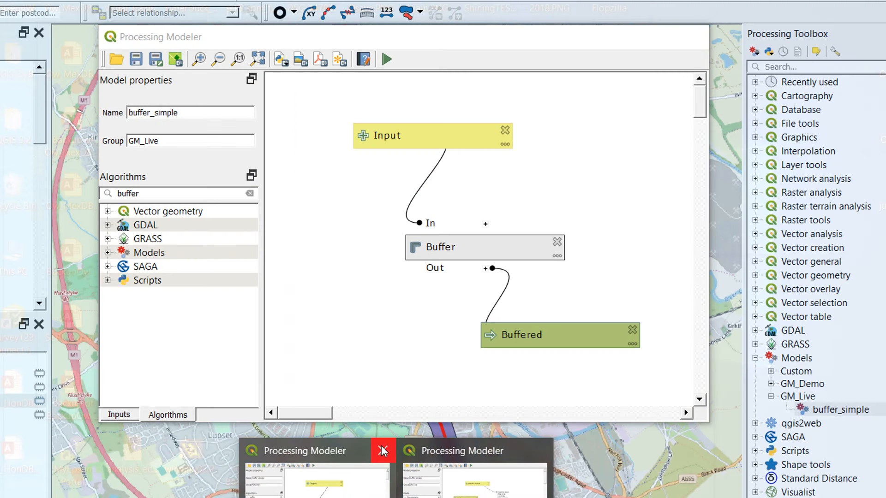
- Close the older modeler window and add a non-mandatory Integer number input named Segments with default value 50 to the current model
{"action": "left_click", "coordinate": [381, 451]}
{"action": "left_click", "coordinate": [383, 465]}
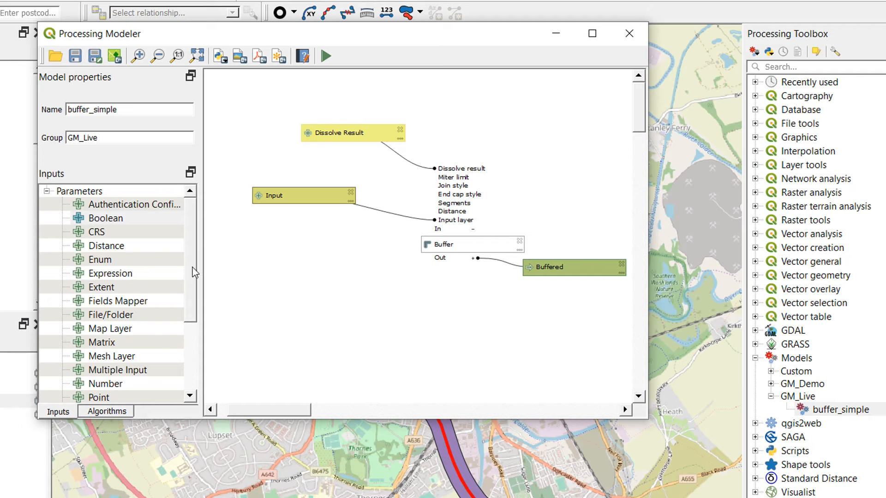
{"action": "left_click_drag", "start_coordinate": [195, 249], "coordinate": [197, 300]}
{"action": "left_click_drag", "start_coordinate": [109, 305], "coordinate": [264, 161]}
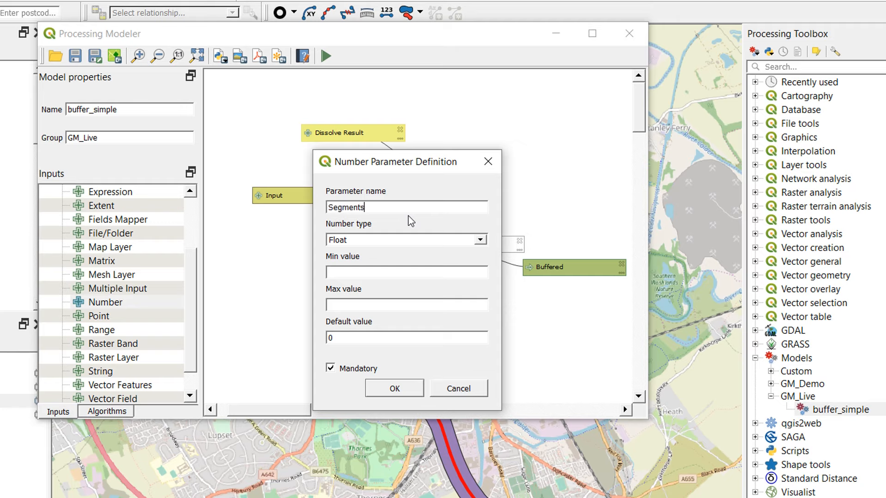
{"action": "left_click", "coordinate": [481, 239]}
{"action": "left_click", "coordinate": [452, 259]}
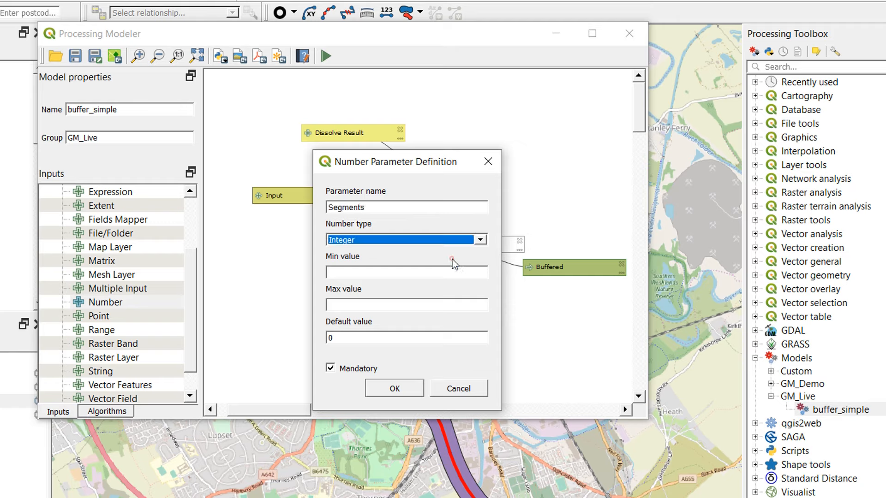
{"action": "left_click", "coordinate": [343, 338]}
{"action": "key", "text": "BackSpace"}
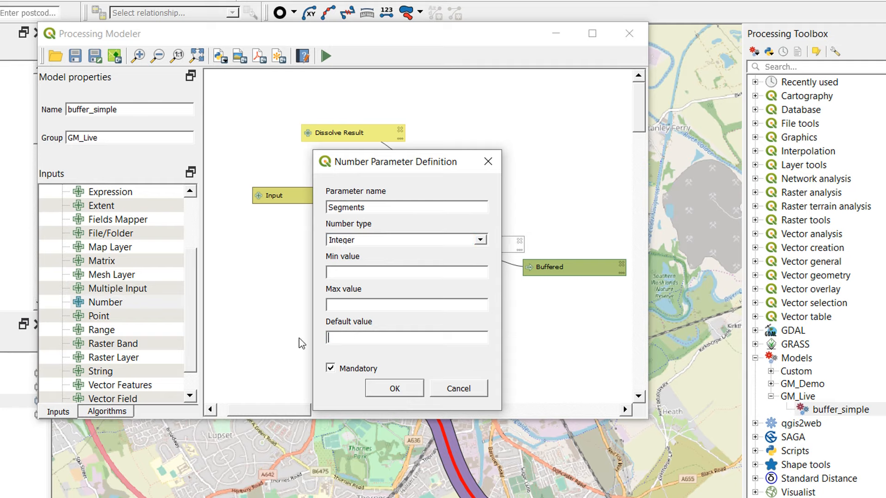
{"action": "left_click", "coordinate": [329, 369]}
{"action": "left_click", "coordinate": [395, 387]}
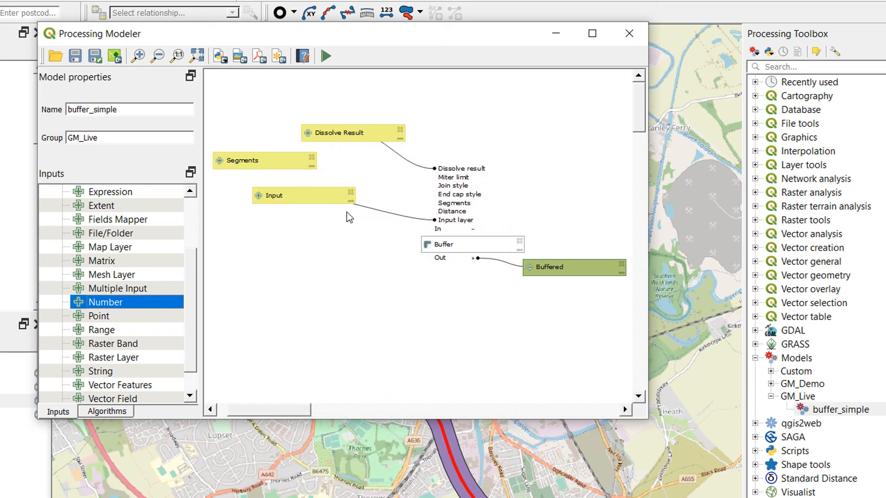
- Link Buffer's Segments parameter to the Segments model input
{"action": "double_click", "coordinate": [444, 245]}
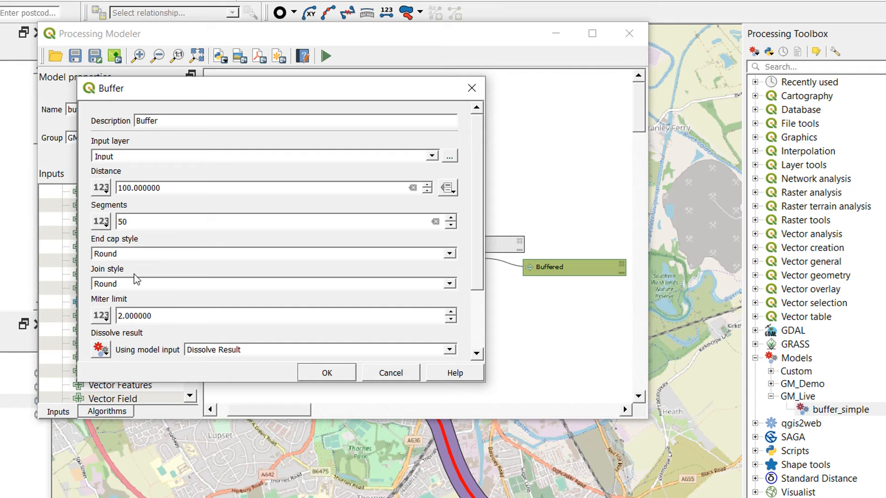
{"action": "scroll", "coordinate": [477, 217], "scroll_direction": "down", "scroll_amount": 1}
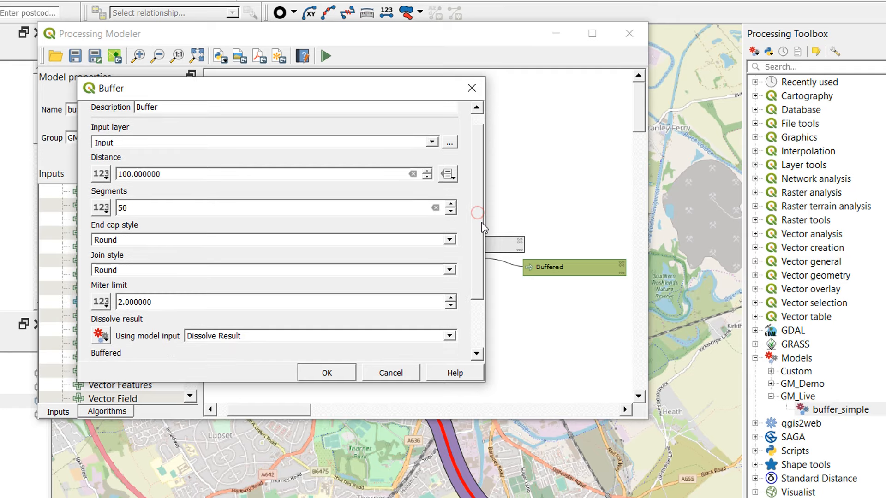
{"action": "left_click", "coordinate": [107, 212]}
{"action": "left_click", "coordinate": [121, 258]}
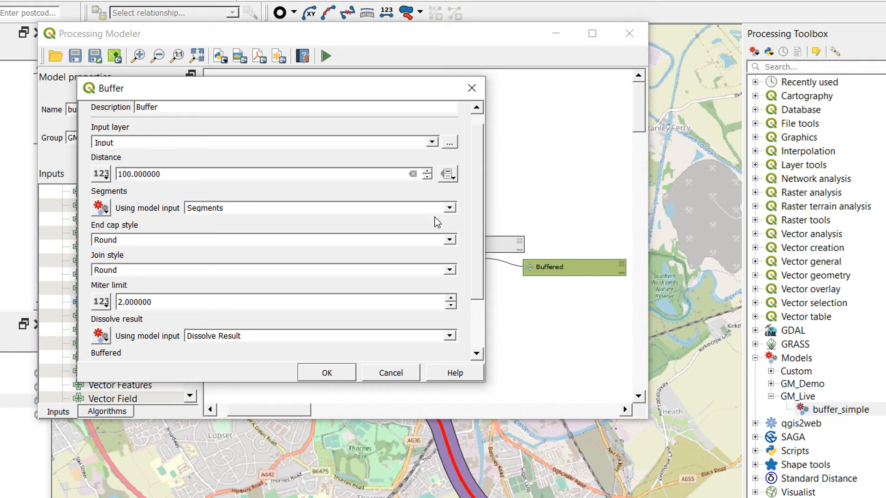
{"action": "left_click", "coordinate": [331, 375]}
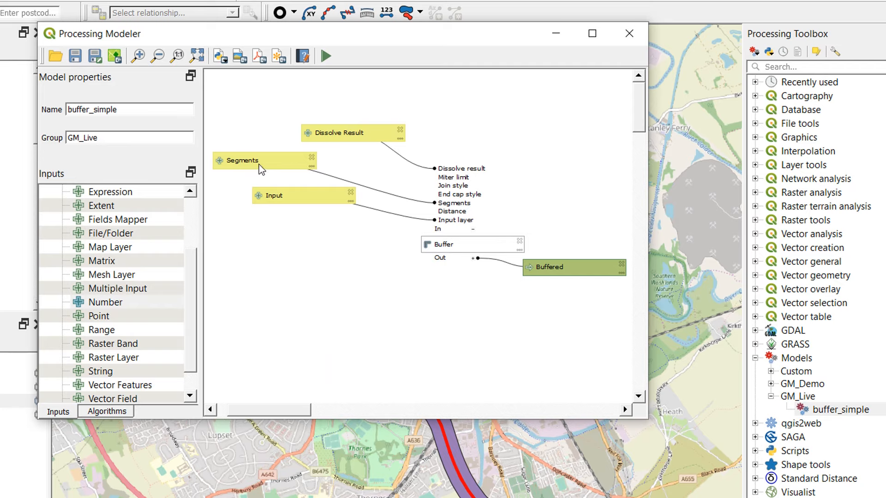
- Run the model twice on the Buffered layer with Dissolve Result checked and 50 segments, and examine the new buffer's rounded end
{"action": "left_click", "coordinate": [326, 56]}
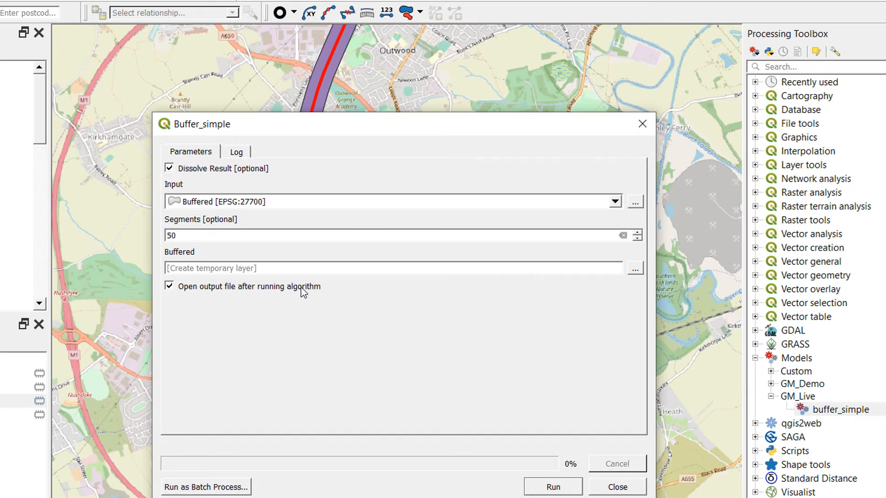
{"action": "left_click", "coordinate": [541, 492]}
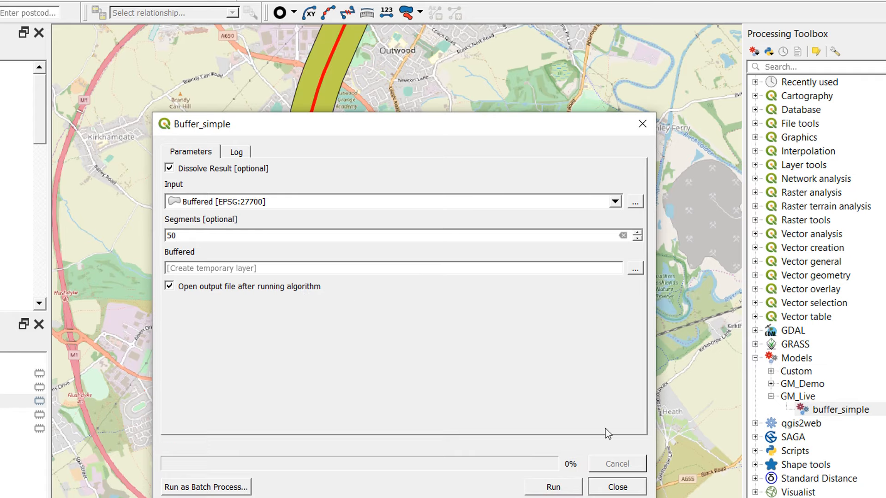
{"action": "left_click", "coordinate": [564, 486]}
{"action": "left_click", "coordinate": [640, 123]}
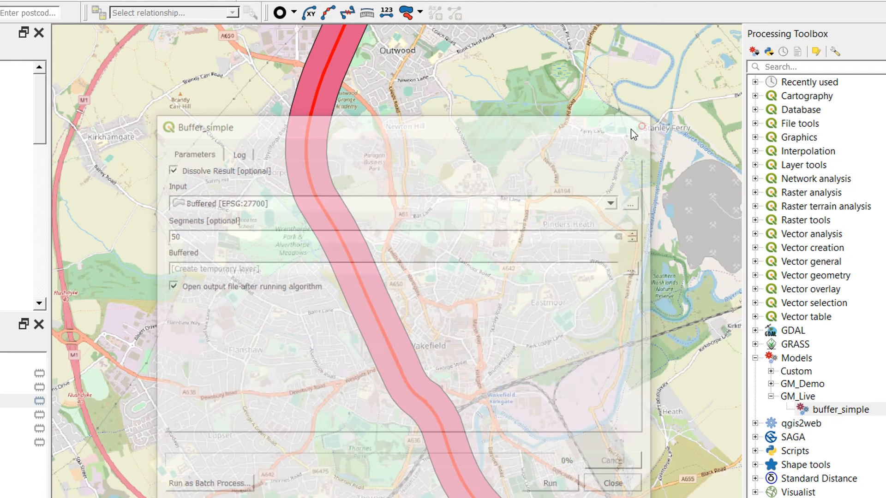
{"action": "scroll", "coordinate": [314, 244], "scroll_direction": "down", "scroll_amount": 5}
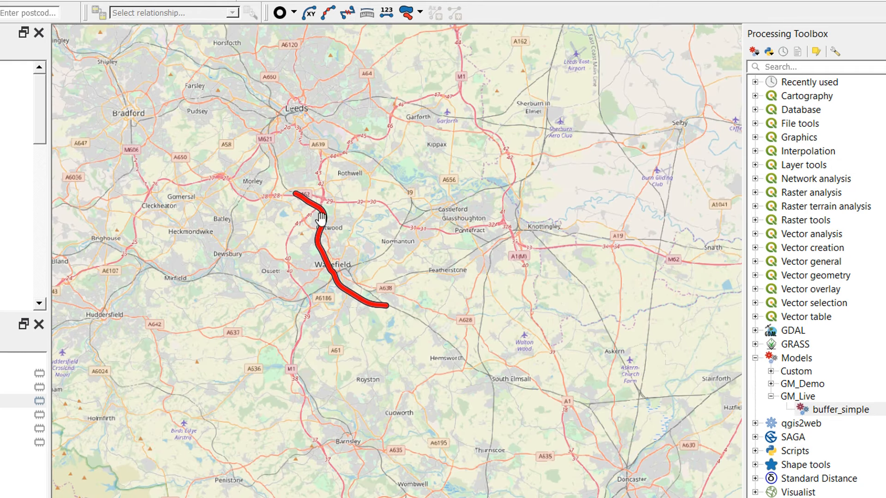
{"action": "scroll", "coordinate": [287, 188], "scroll_direction": "up", "scroll_amount": 5}
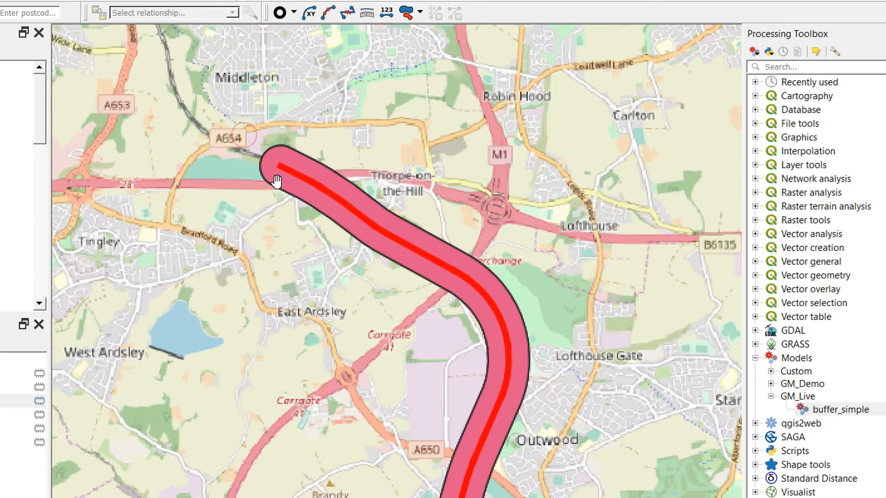
{"action": "scroll", "coordinate": [276, 181], "scroll_direction": "up", "scroll_amount": 4}
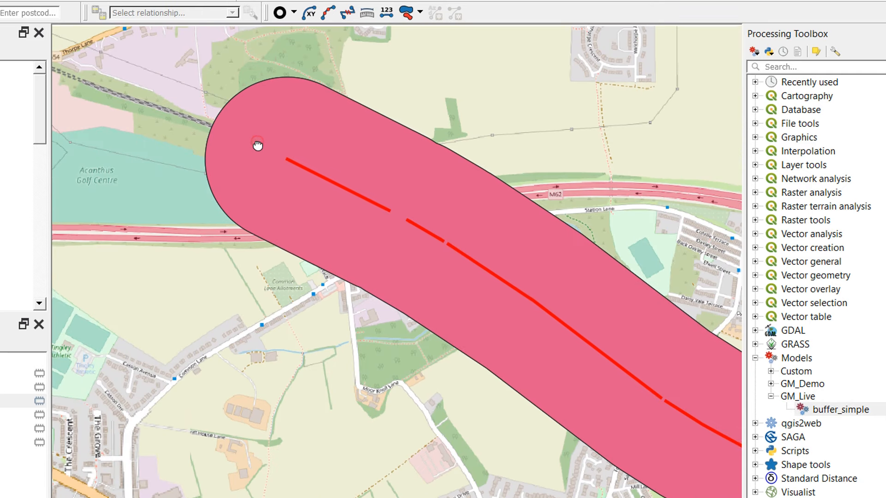
{"action": "scroll", "coordinate": [257, 146], "scroll_direction": "down", "scroll_amount": 9}
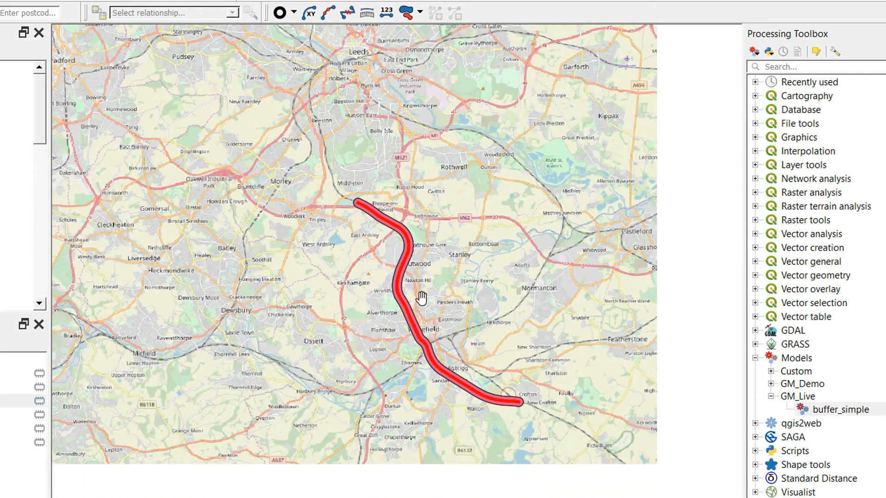
{"action": "left_click", "coordinate": [846, 412]}
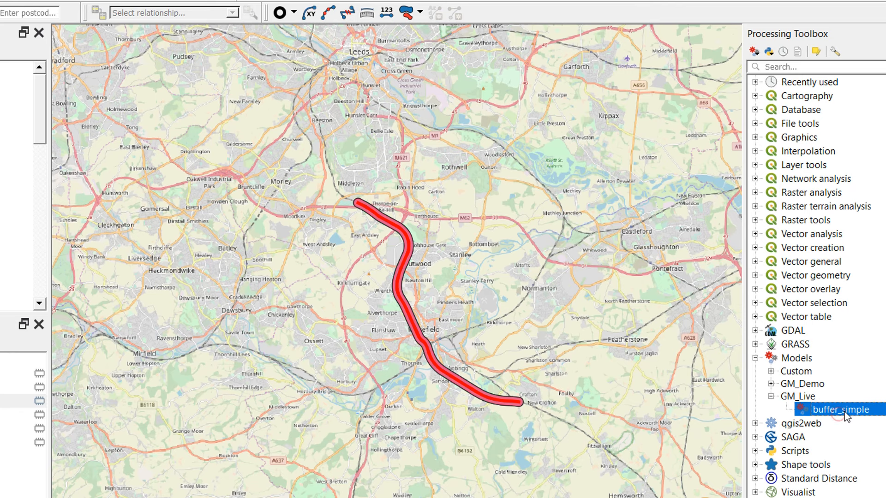
{"action": "right_click", "coordinate": [846, 412]}
{"action": "left_click", "coordinate": [853, 456]}
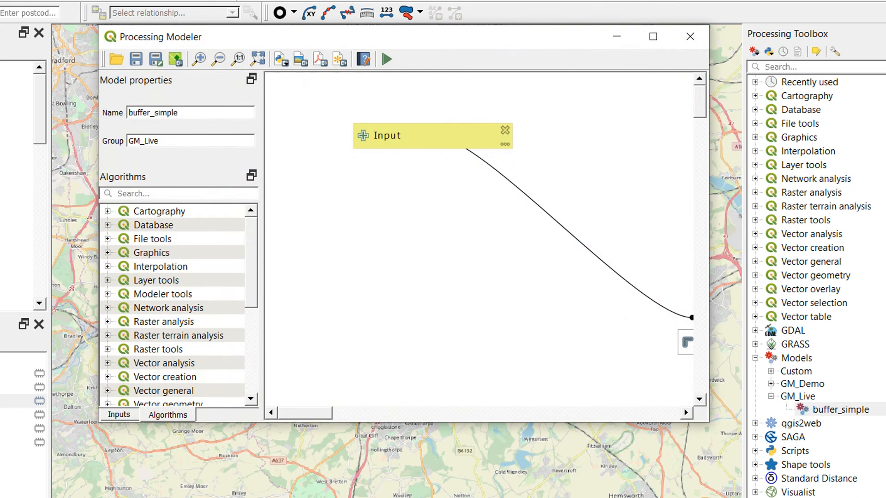
{"action": "left_click", "coordinate": [396, 497]}
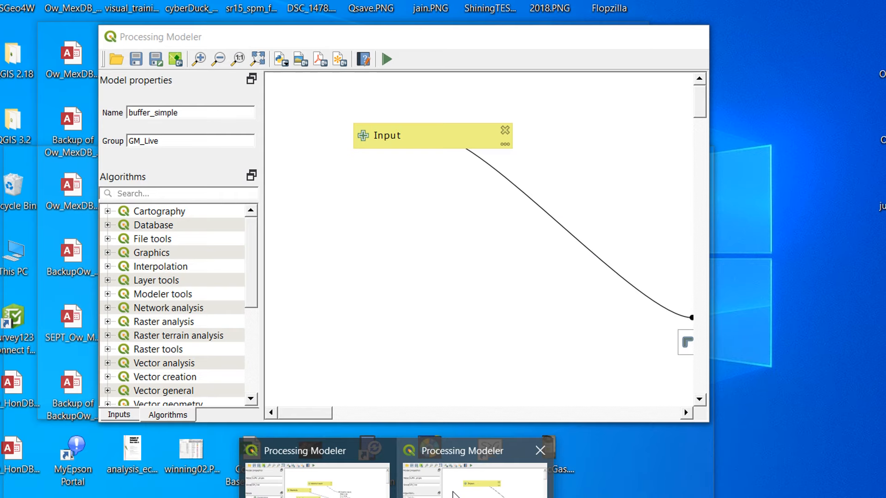
{"action": "left_click", "coordinate": [539, 450]}
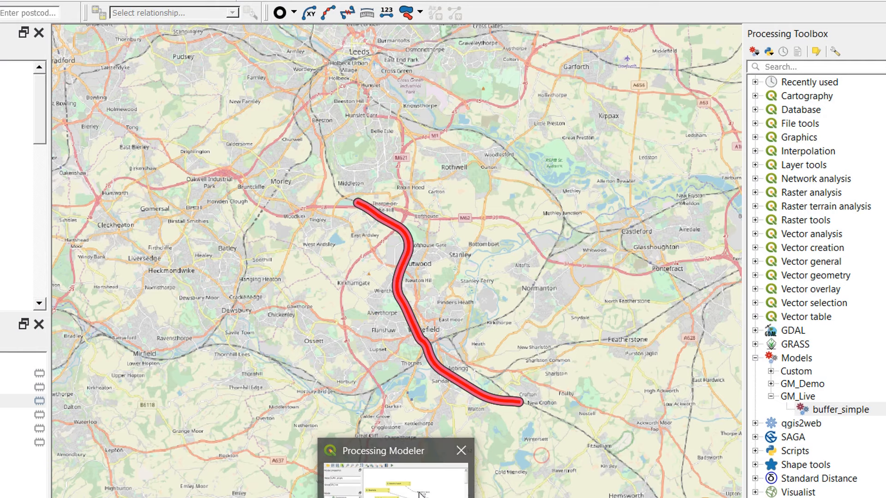
- Return to the modeler and add a Float number input named Distance with default value 10
{"action": "left_click", "coordinate": [410, 480]}
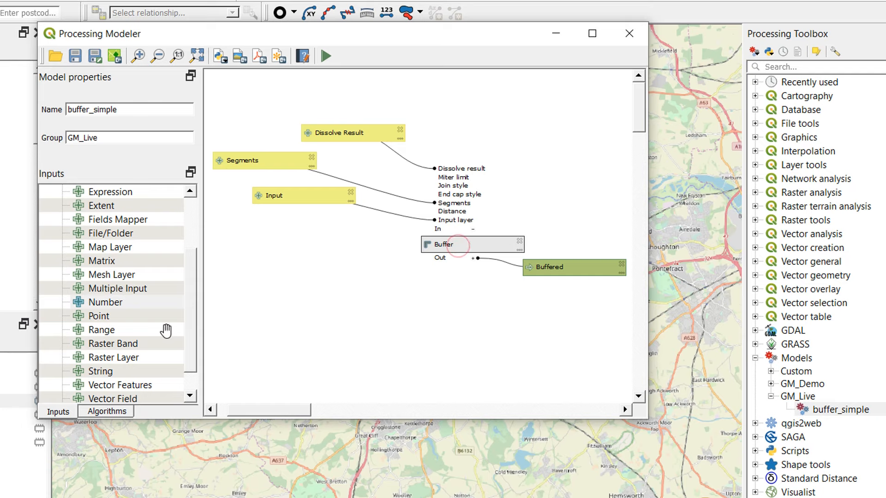
{"action": "scroll", "coordinate": [195, 295], "scroll_direction": "up", "scroll_amount": 1}
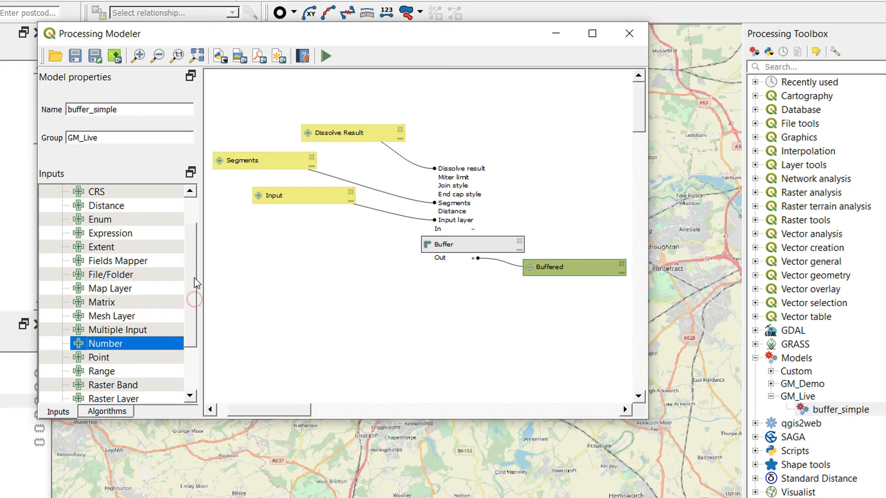
{"action": "left_click_drag", "start_coordinate": [129, 343], "coordinate": [315, 292]}
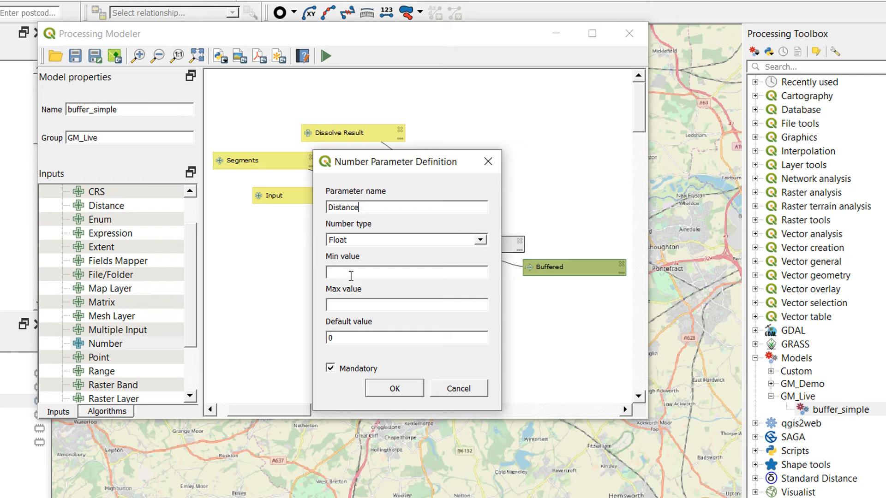
{"action": "double_click", "coordinate": [353, 336]}
{"action": "type", "text": "1"}
{"action": "left_click", "coordinate": [332, 369]}
{"action": "left_click", "coordinate": [395, 390]}
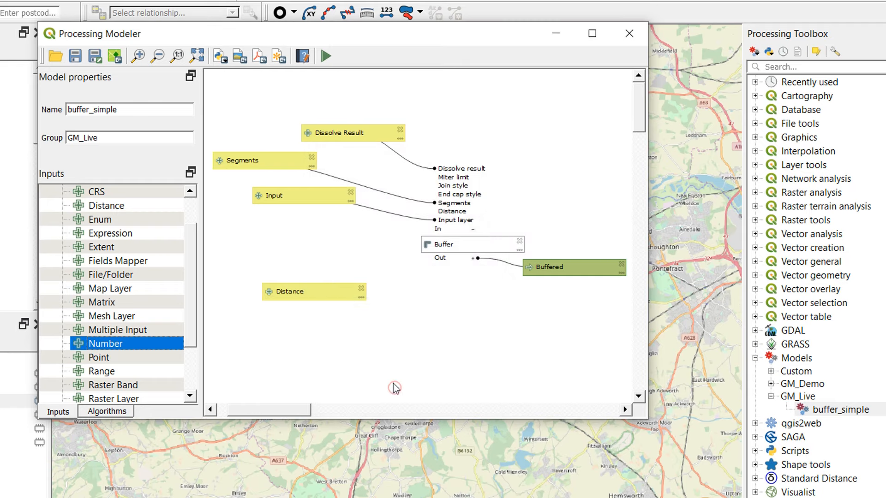
- Link Buffer's Distance parameter to the Distance model input
{"action": "double_click", "coordinate": [447, 252]}
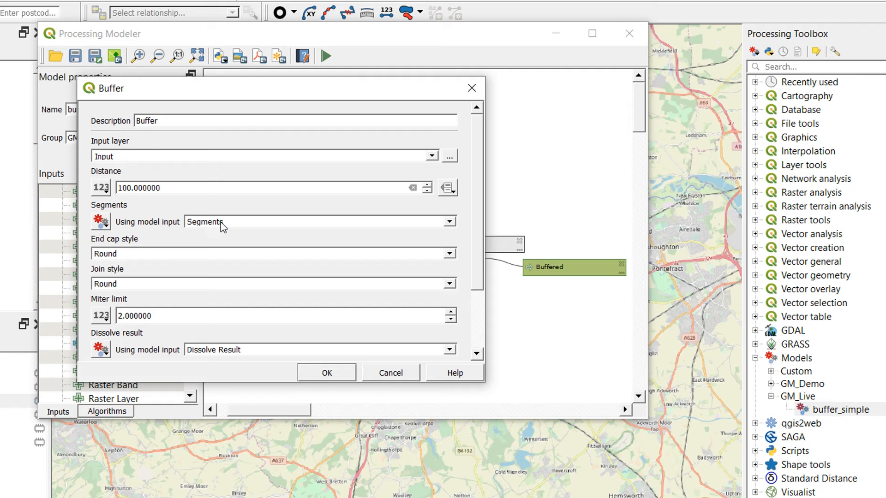
{"action": "left_click", "coordinate": [103, 188]}
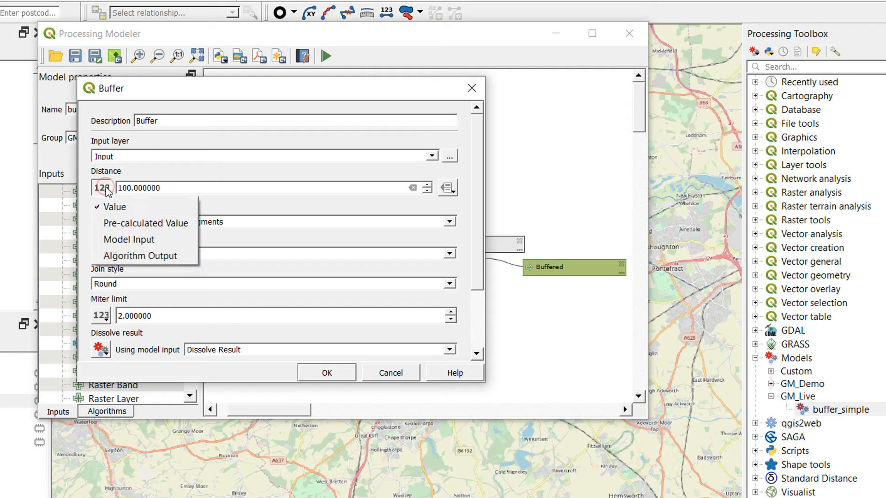
{"action": "left_click", "coordinate": [111, 240]}
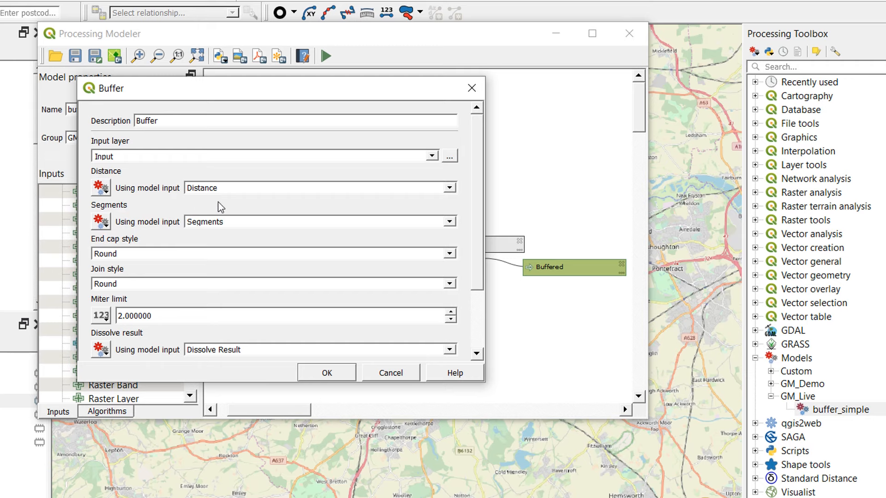
{"action": "left_click", "coordinate": [330, 372]}
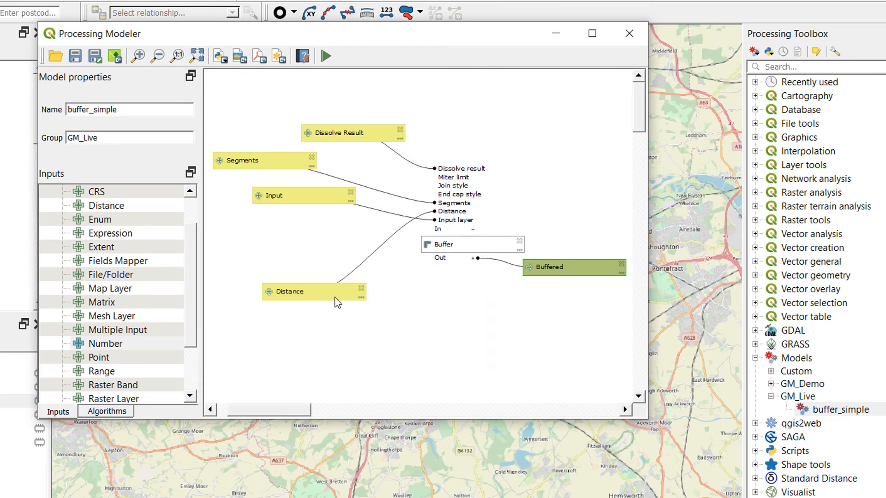
- Rearrange the model inputs so Dissolve Result, Segments, Distance and Input line up from top to bottom without crossing connectors
{"action": "left_click_drag", "start_coordinate": [291, 196], "coordinate": [256, 232]}
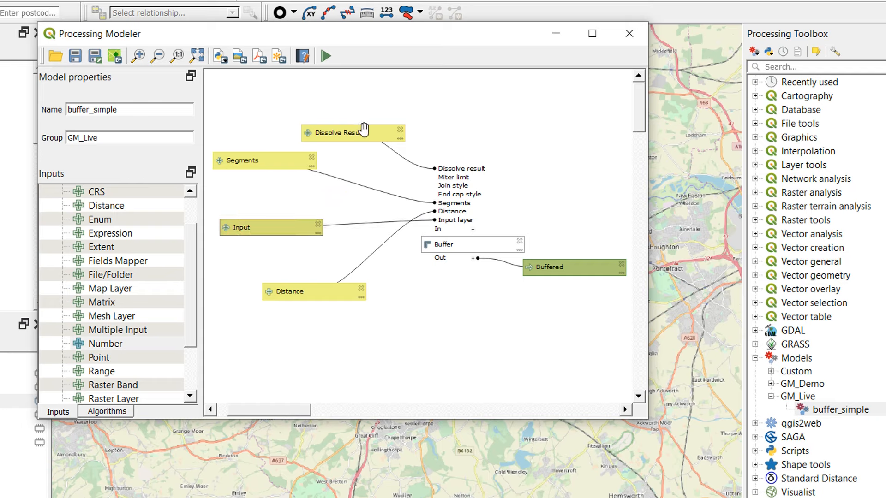
{"action": "left_click_drag", "start_coordinate": [365, 130], "coordinate": [408, 95]}
{"action": "left_click_drag", "start_coordinate": [285, 164], "coordinate": [374, 135]}
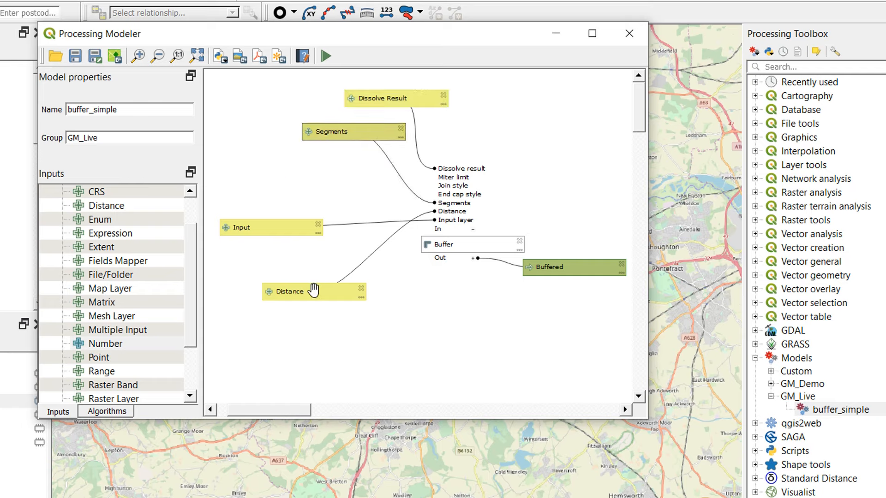
{"action": "left_click_drag", "start_coordinate": [316, 292], "coordinate": [326, 171]}
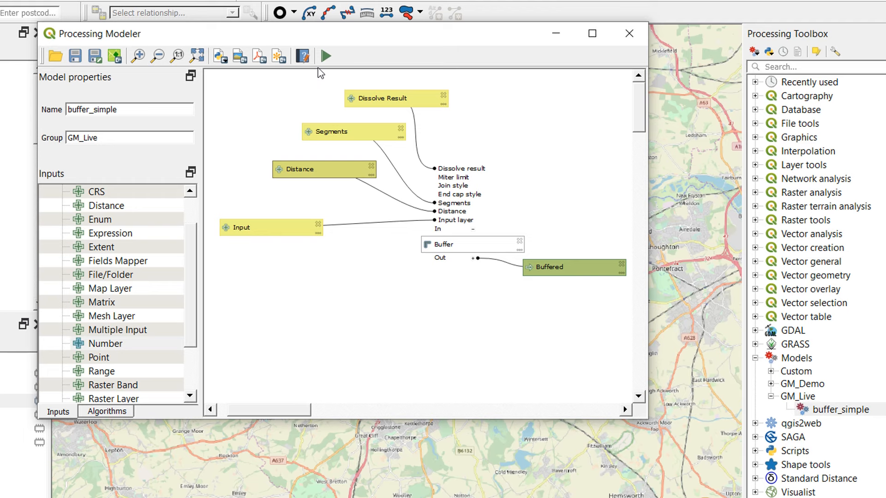
- Open the model's run dialog to examine the order of its parameters, and close it without running
{"action": "left_click", "coordinate": [326, 58]}
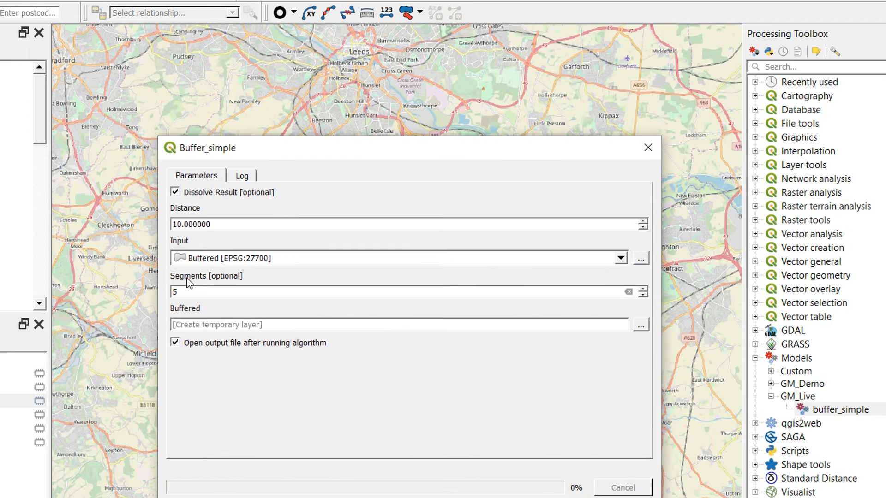
{"action": "double_click", "coordinate": [230, 224]}
{"action": "left_click_drag", "start_coordinate": [230, 223], "coordinate": [167, 216]}
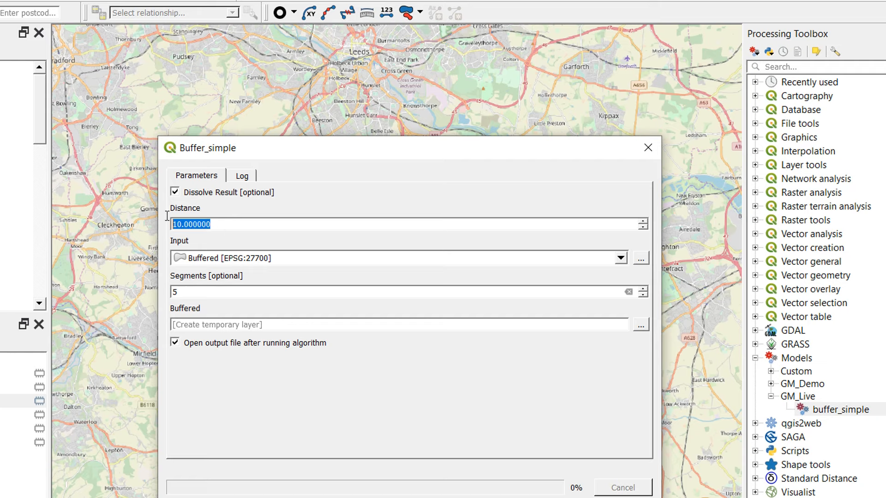
{"action": "left_click", "coordinate": [259, 222]}
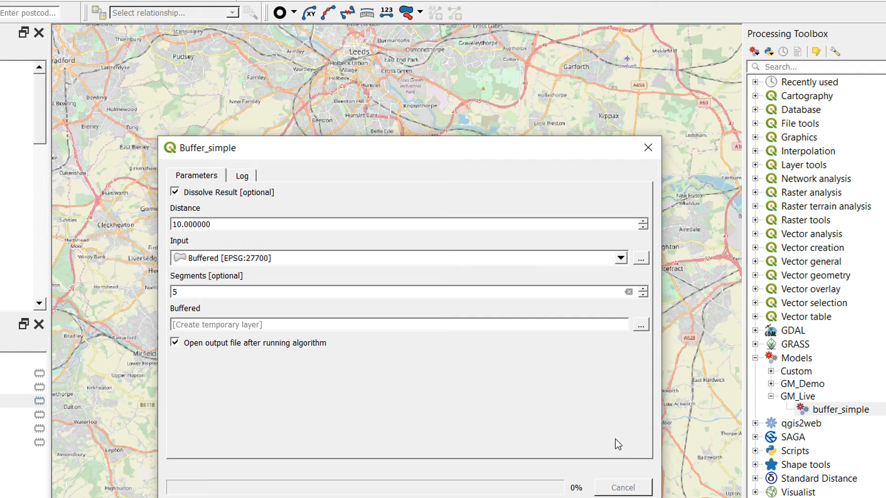
{"action": "left_click", "coordinate": [622, 497]}
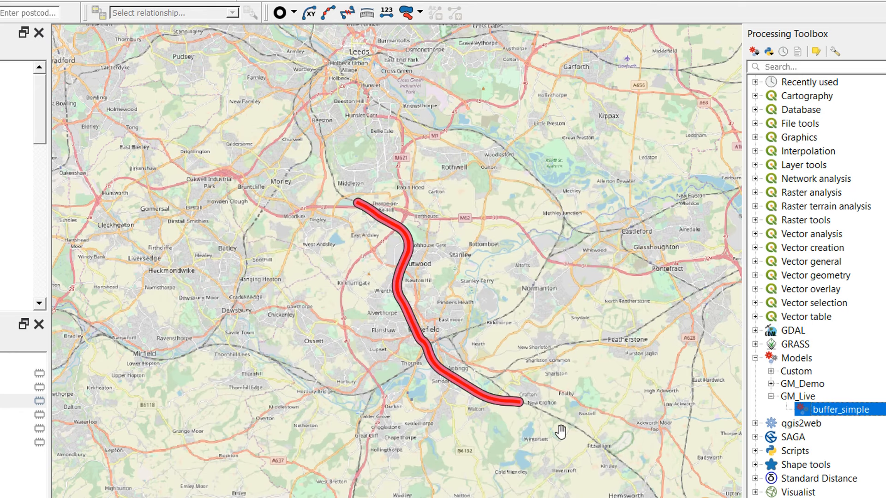
- Return to the modeler and delete the Buffer algorithm and the Dissolve Result, Segments, Distance and Input parameters
{"action": "left_click", "coordinate": [417, 497]}
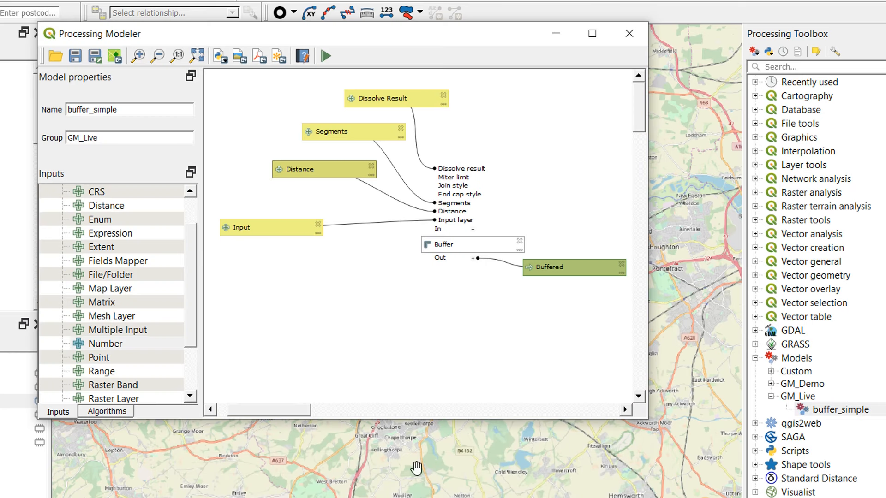
{"action": "left_click", "coordinate": [436, 96]}
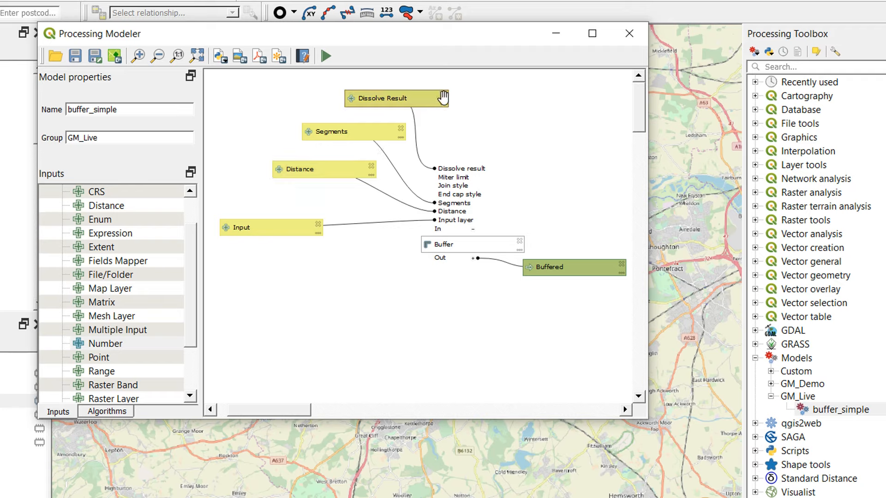
{"action": "left_click", "coordinate": [519, 241]}
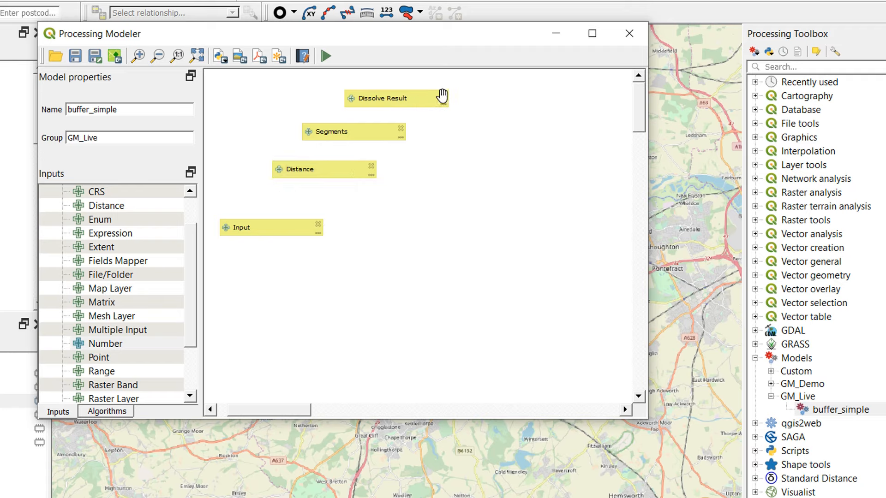
{"action": "left_click", "coordinate": [442, 98]}
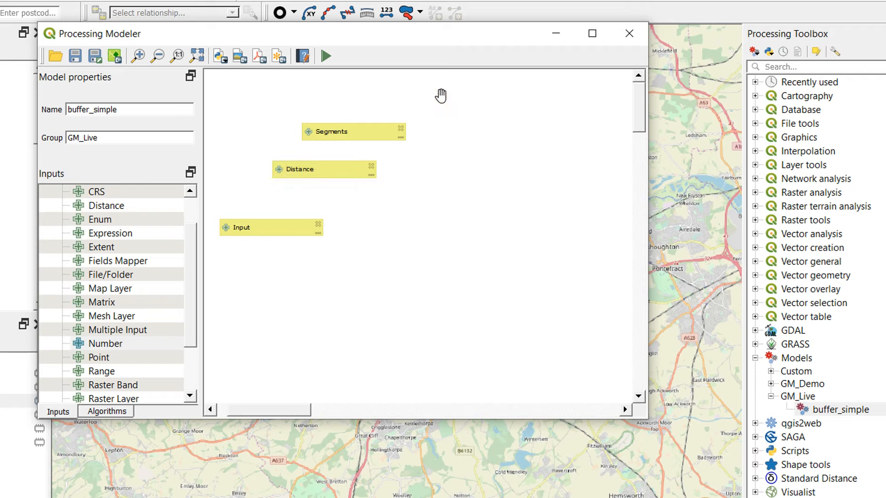
{"action": "left_click", "coordinate": [400, 129]}
{"action": "left_click", "coordinate": [371, 166]}
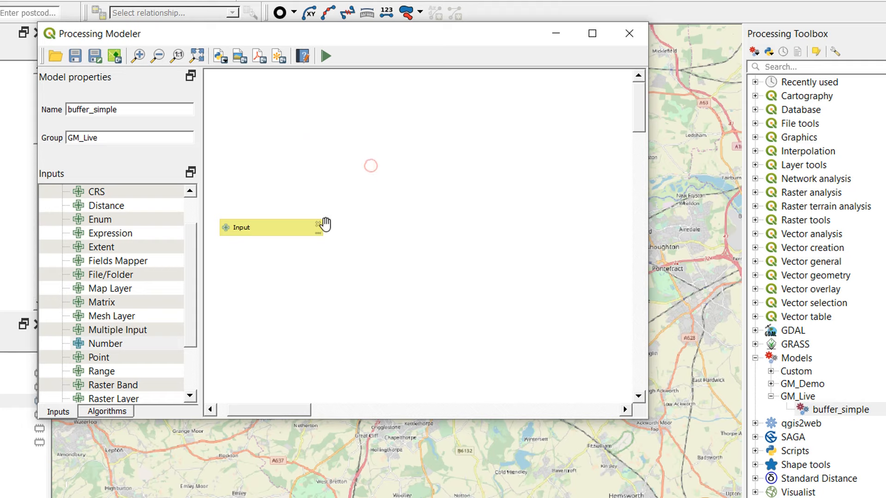
{"action": "left_click", "coordinate": [318, 224]}
- Add a mandatory Vector Layer input named 01_Input with geometry type Geometry Not Required
{"action": "left_click", "coordinate": [197, 278]}
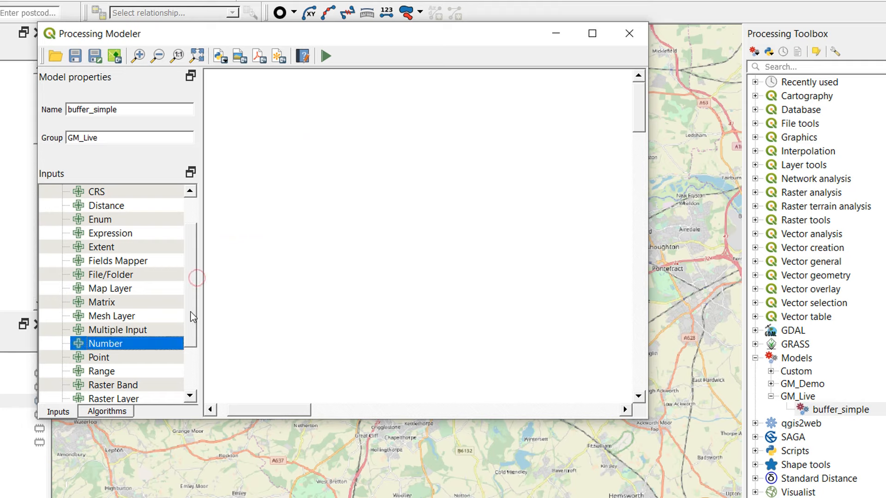
{"action": "left_click", "coordinate": [106, 411]}
{"action": "left_click", "coordinate": [58, 411]}
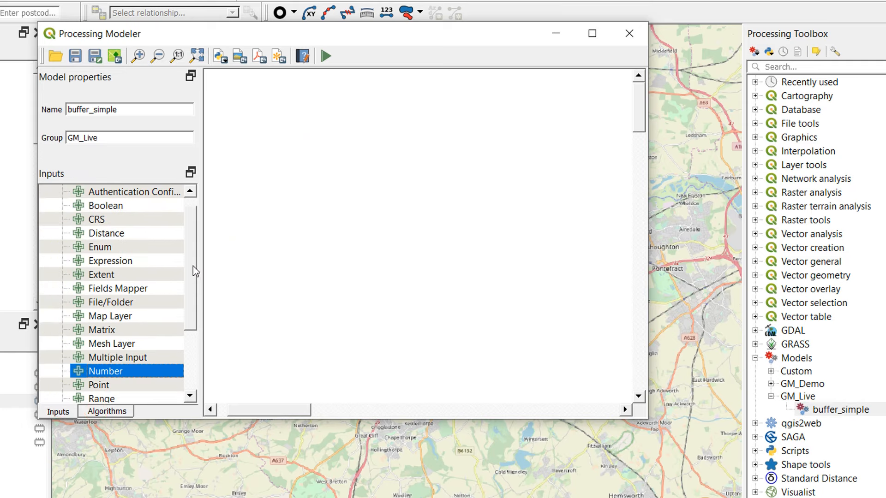
{"action": "left_click_drag", "start_coordinate": [193, 266], "coordinate": [196, 356]}
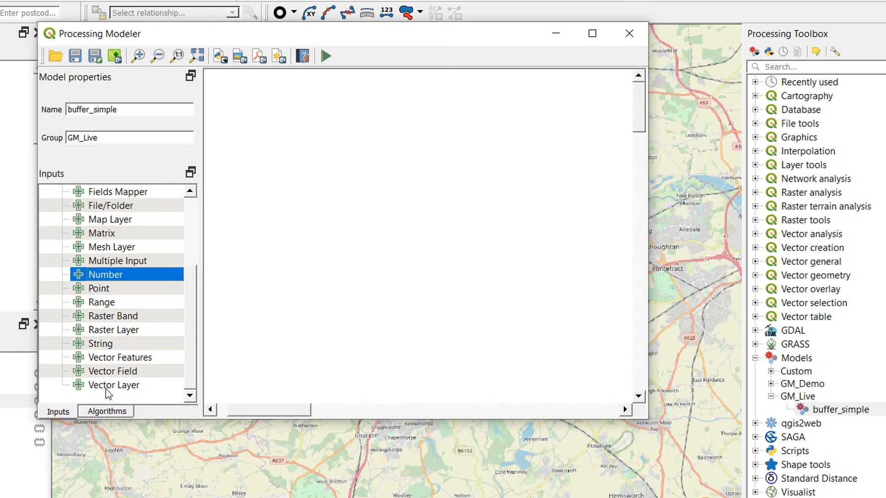
{"action": "left_click_drag", "start_coordinate": [107, 389], "coordinate": [336, 150]}
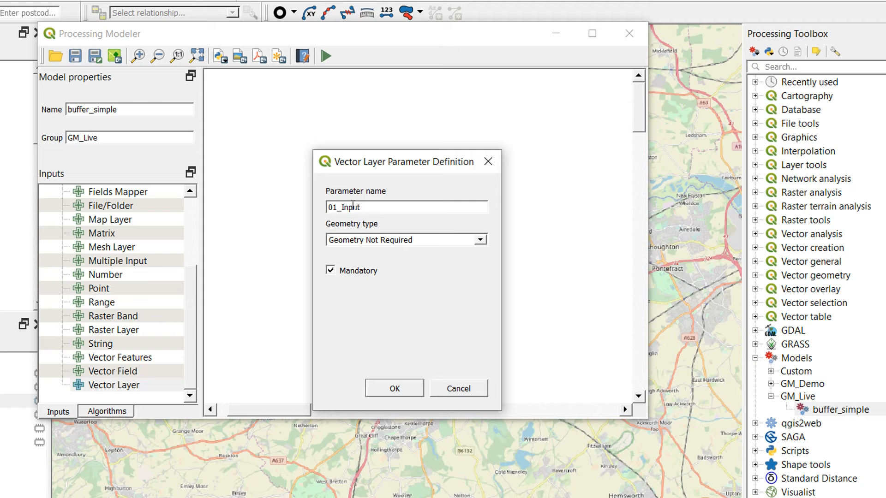
{"action": "left_click", "coordinate": [394, 390]}
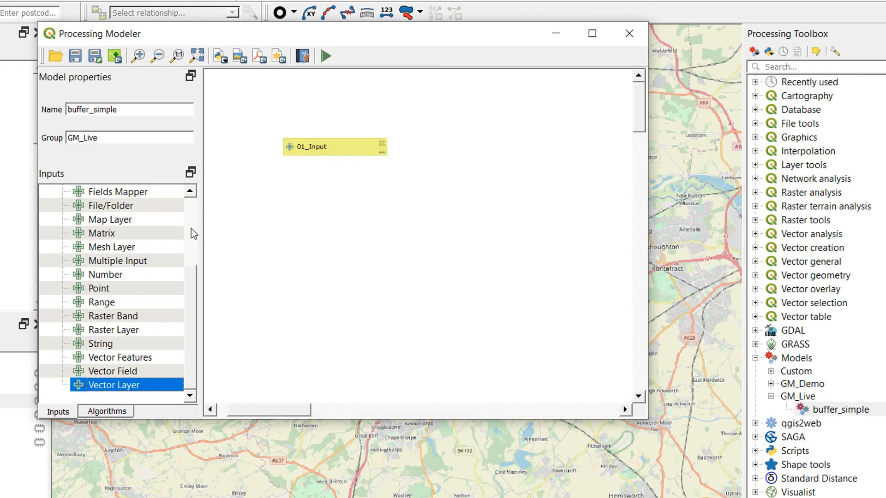
- Find the vector geometry Buffer algorithm and add it to the model with 01_Input as its input layer
{"action": "left_click", "coordinate": [109, 413]}
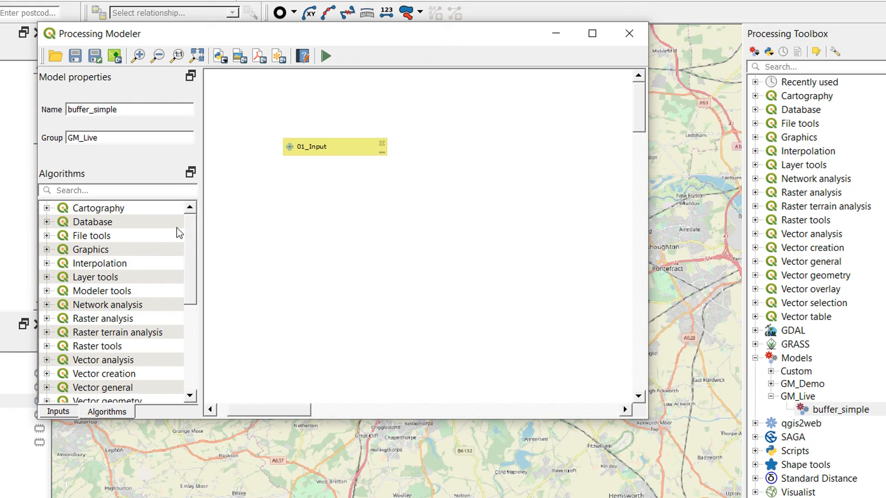
{"action": "type", "text": "buffer"}
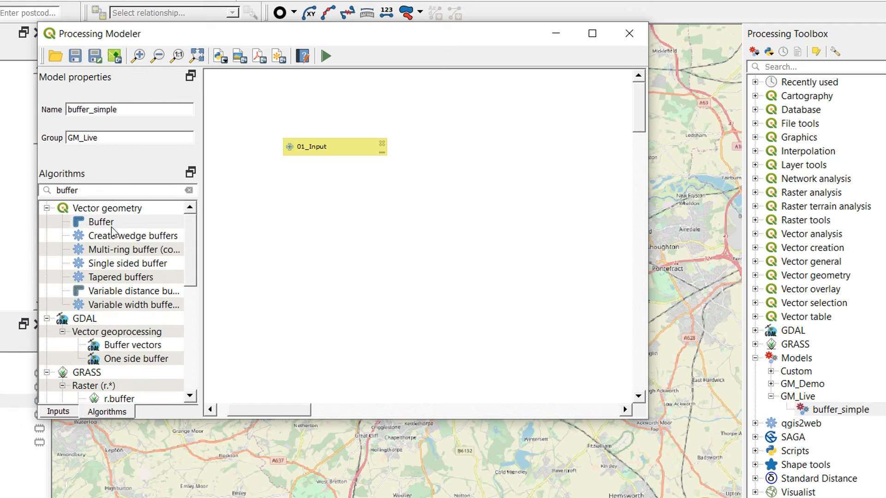
{"action": "left_click_drag", "start_coordinate": [112, 229], "coordinate": [433, 224]}
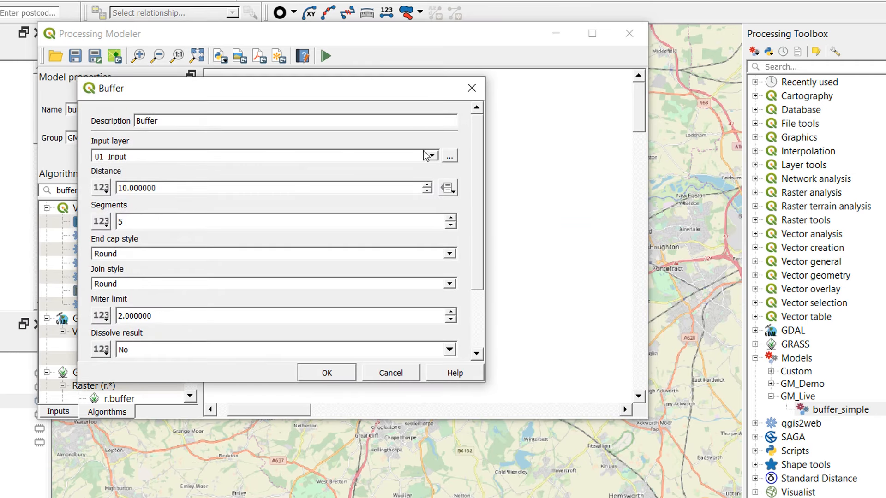
{"action": "left_click", "coordinate": [326, 372]}
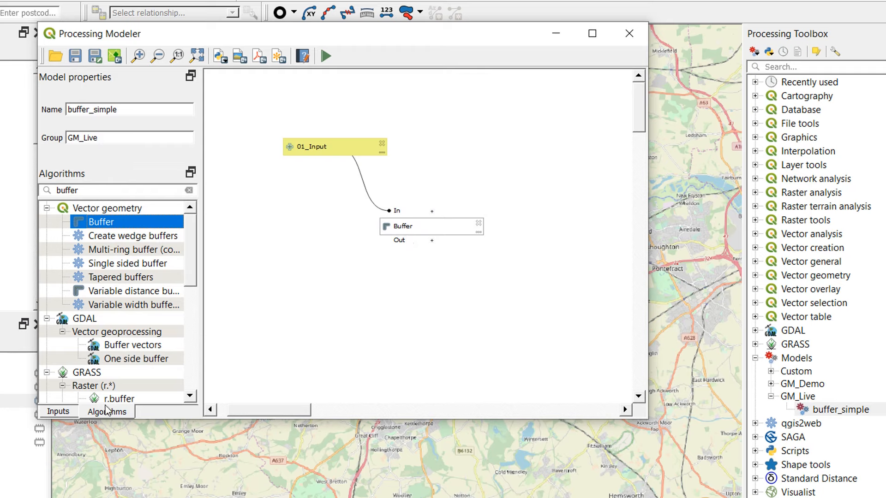
- Add a mandatory Float number input named 02_Distance with default value 10 below 01_Input
{"action": "left_click", "coordinate": [58, 412]}
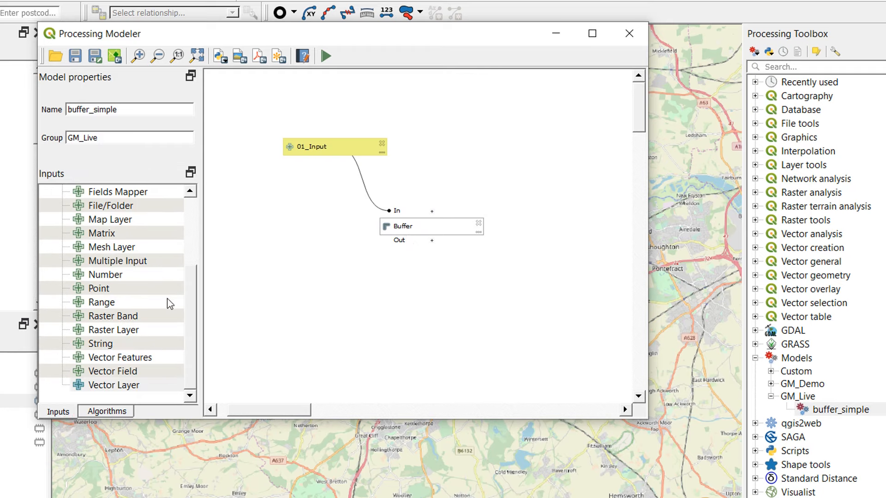
{"action": "left_click_drag", "start_coordinate": [191, 292], "coordinate": [199, 233]}
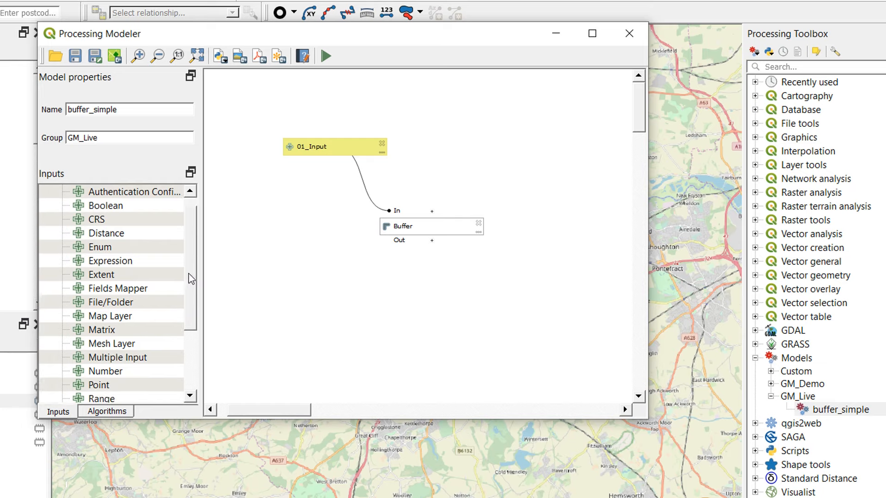
{"action": "left_click_drag", "start_coordinate": [193, 267], "coordinate": [192, 320]}
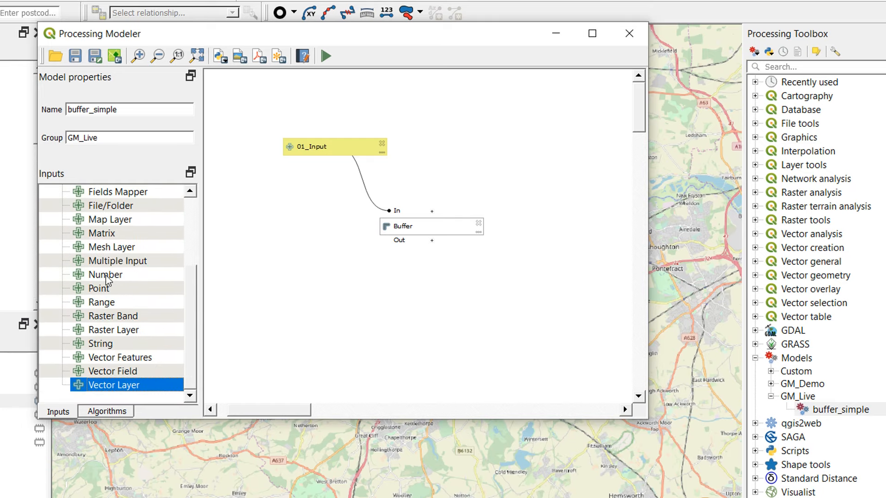
{"action": "left_click_drag", "start_coordinate": [105, 278], "coordinate": [309, 289]}
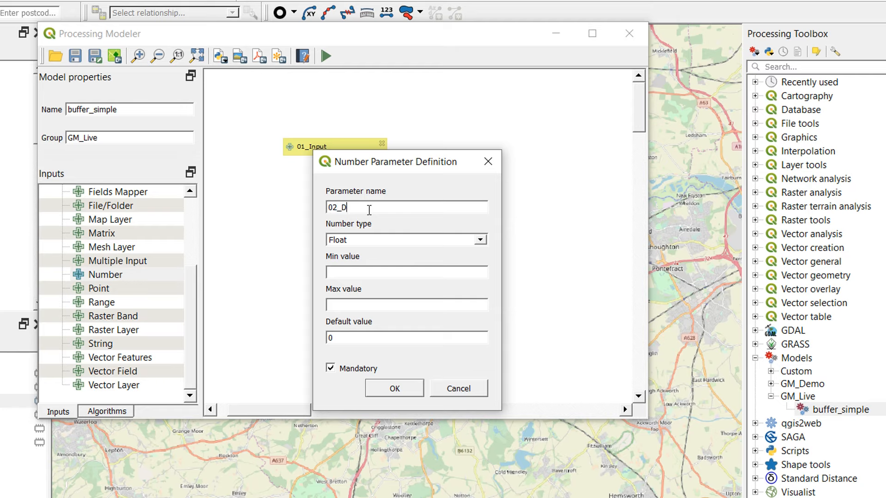
{"action": "left_click", "coordinate": [330, 275]}
{"action": "double_click", "coordinate": [344, 338]}
{"action": "type", "text": "1"}
{"action": "left_click", "coordinate": [382, 387]}
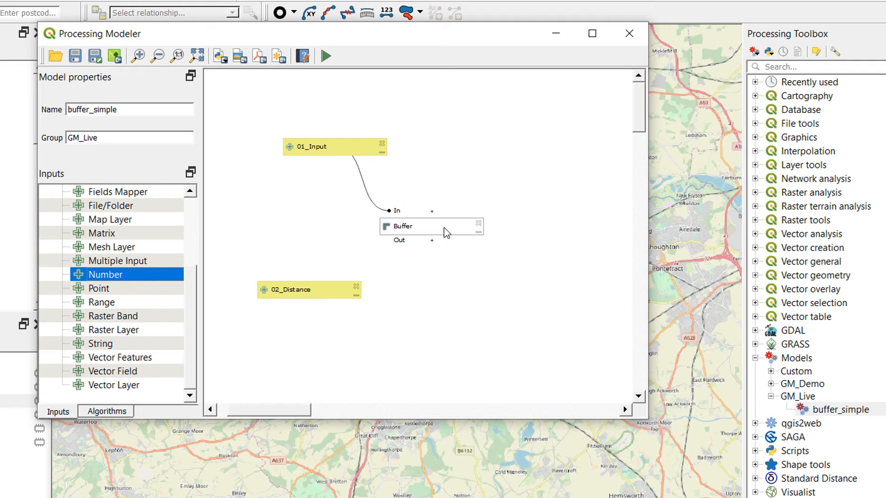
- Add an optional Integer number input named 03_Segments with default value 5 below 02_Distance
{"action": "left_click", "coordinate": [432, 210]}
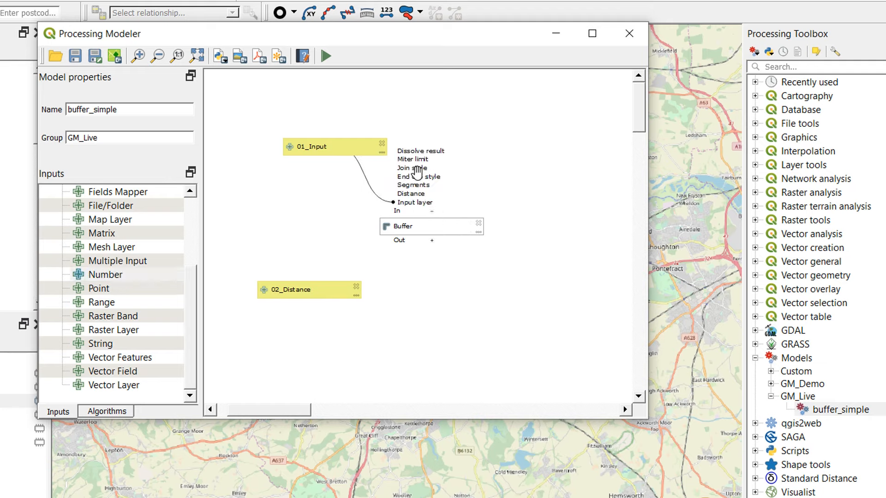
{"action": "scroll", "coordinate": [109, 248], "scroll_direction": "up", "scroll_amount": 3}
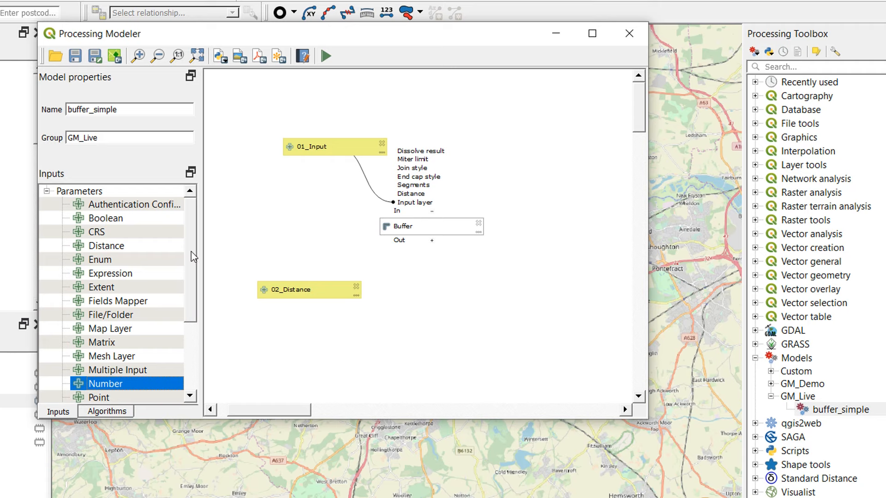
{"action": "left_click_drag", "start_coordinate": [193, 256], "coordinate": [361, 301]}
{"action": "type", "text": "03_Segmen"}
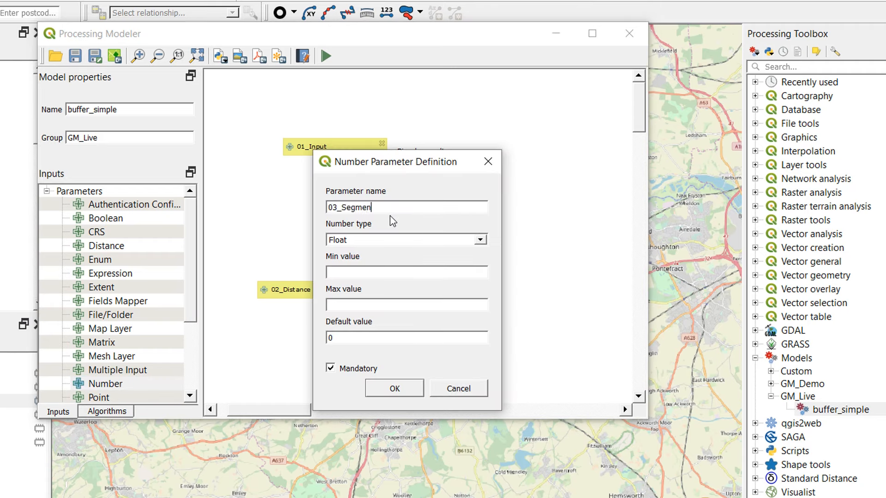
{"action": "type", "text": "ts"}
{"action": "key", "text": "Tab"}
{"action": "key", "text": "Down"}
{"action": "left_click", "coordinate": [395, 389]}
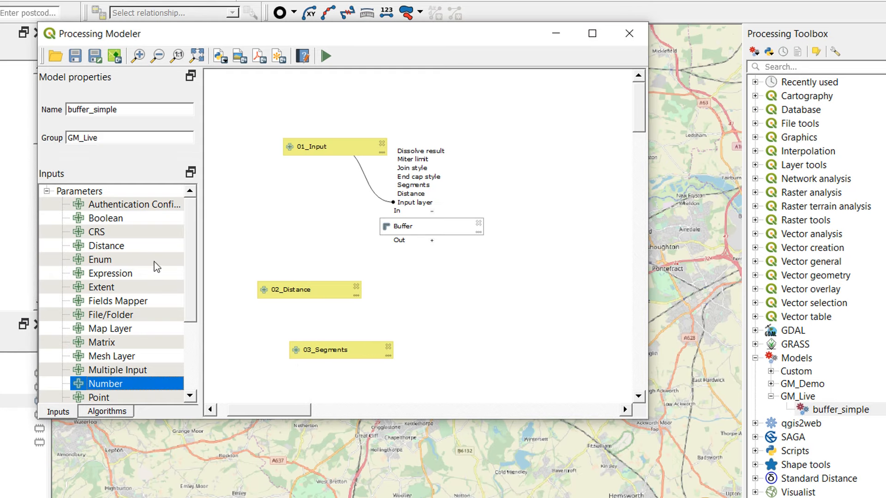
- Add an optional Boolean input named 04_Dissolve Result that is checked by default
{"action": "left_click_drag", "start_coordinate": [106, 218], "coordinate": [340, 243]}
{"action": "type", "text": "04_Dissolve "}
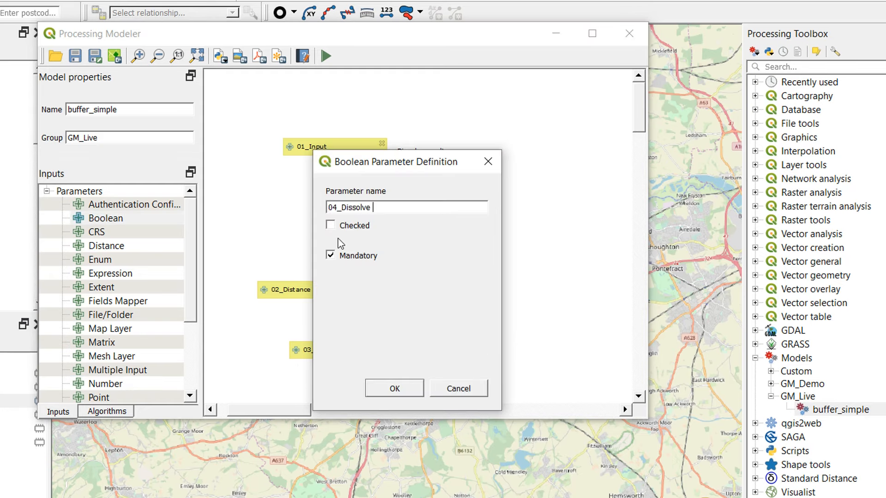
{"action": "type", "text": "Result"}
{"action": "left_click", "coordinate": [330, 225]}
{"action": "left_click", "coordinate": [395, 389]}
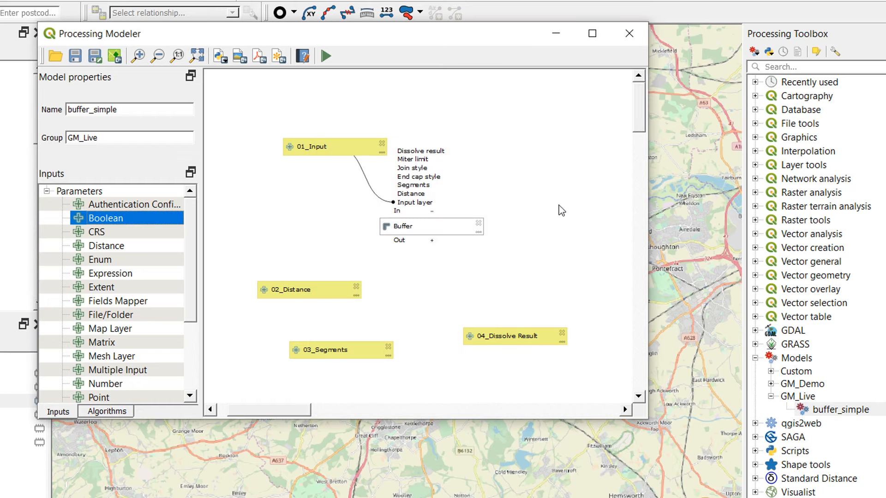
- Edit the Buffer algorithm so its Distance uses the model input 02_Distance
{"action": "double_click", "coordinate": [397, 226]}
{"action": "left_click", "coordinate": [103, 189]}
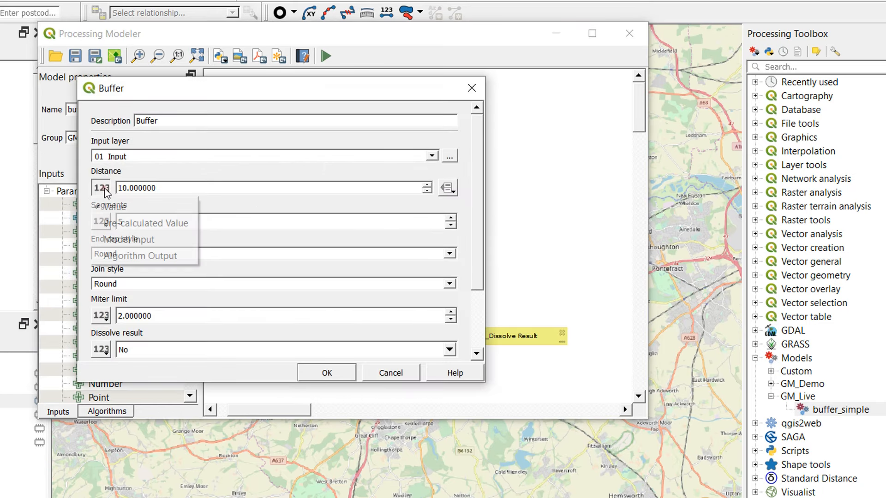
{"action": "left_click", "coordinate": [129, 239]}
{"action": "left_click", "coordinate": [449, 187]}
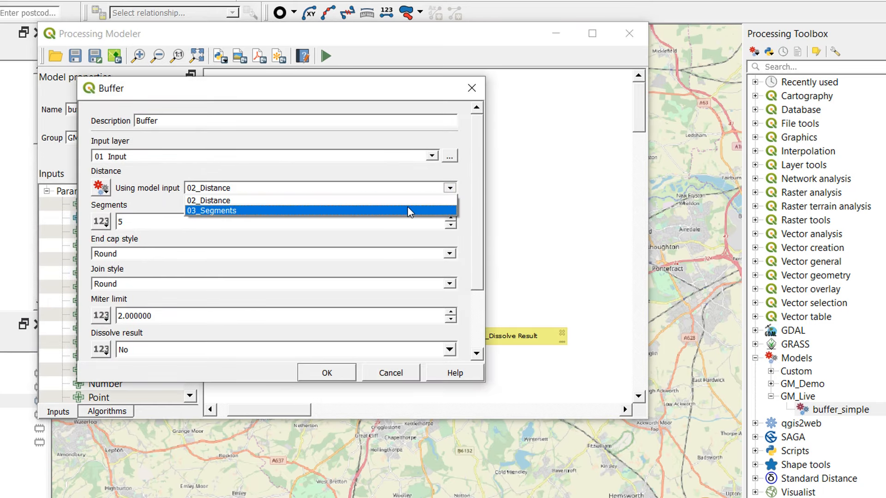
{"action": "left_click", "coordinate": [407, 202]}
- Set the Buffer algorithm's Dissolve result to use the model input 04_Dissolve Result
{"action": "left_click", "coordinate": [102, 349]}
{"action": "left_click", "coordinate": [129, 401]}
{"action": "left_click", "coordinate": [392, 349]}
{"action": "left_click", "coordinate": [397, 397]}
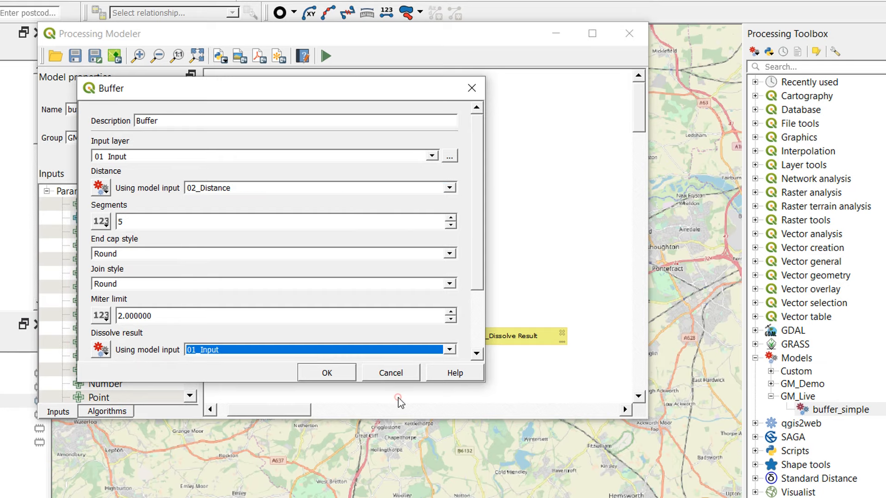
{"action": "left_click", "coordinate": [449, 350]}
{"action": "left_click", "coordinate": [322, 390]}
- Set the Buffer algorithm's Segments to the model input 03_Segments and apply the Buffer settings
{"action": "left_click_drag", "start_coordinate": [478, 205], "coordinate": [275, 282]}
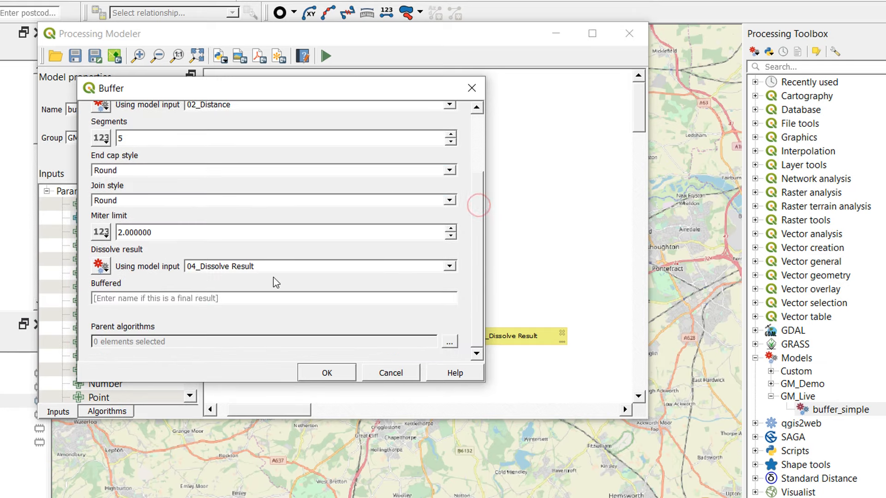
{"action": "left_click", "coordinate": [101, 138]}
{"action": "left_click", "coordinate": [120, 188]}
{"action": "left_click", "coordinate": [450, 138]}
{"action": "left_click", "coordinate": [212, 157]}
{"action": "left_click", "coordinate": [327, 372]}
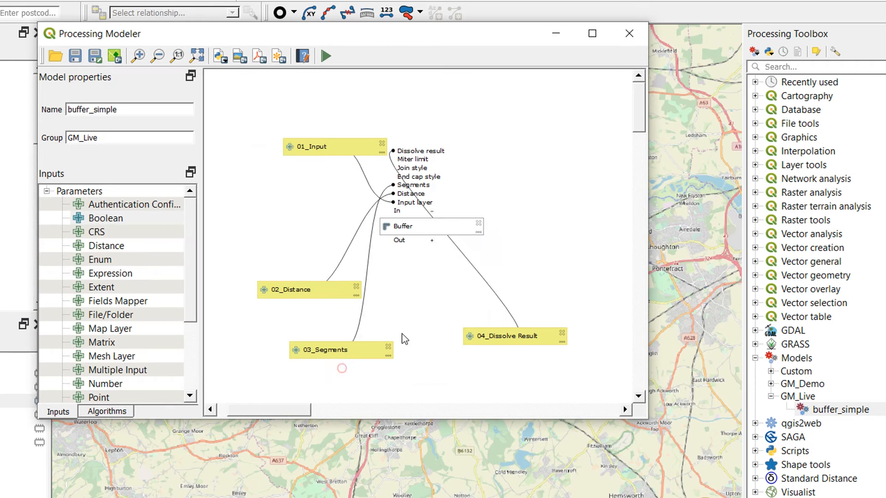
- Rearrange the canvas so the four inputs form a diagonal from 01_Input up to 04_Dissolve Result, with Buffer beside them
{"action": "left_click_drag", "start_coordinate": [316, 150], "coordinate": [249, 136]}
{"action": "left_click_drag", "start_coordinate": [507, 336], "coordinate": [387, 91]}
{"action": "left_click_drag", "start_coordinate": [415, 227], "coordinate": [508, 281]}
{"action": "left_click_drag", "start_coordinate": [320, 290], "coordinate": [361, 153]}
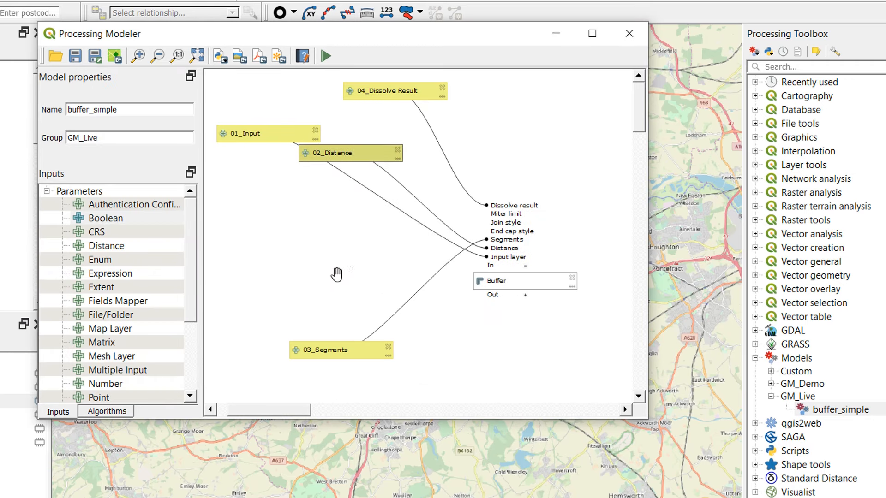
{"action": "left_click_drag", "start_coordinate": [339, 351], "coordinate": [366, 114]}
{"action": "left_click_drag", "start_coordinate": [283, 136], "coordinate": [298, 220]}
- Define the Buffer algorithm's final output with the name Buffered
{"action": "double_click", "coordinate": [512, 284]}
{"action": "left_click_drag", "start_coordinate": [478, 223], "coordinate": [465, 298]}
{"action": "left_click", "coordinate": [170, 298]}
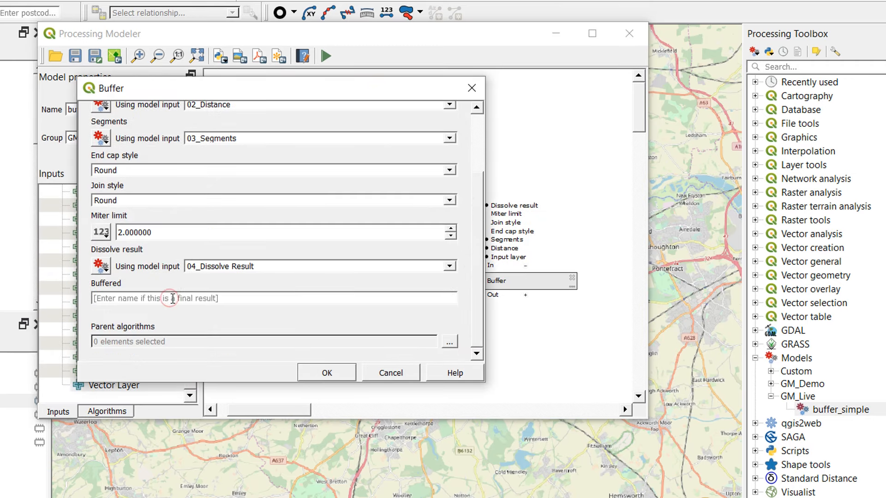
{"action": "type", "text": "Buffered"}
{"action": "left_click", "coordinate": [327, 373]}
- Tidy the layout by moving Buffer closer to the inputs and spacing out 03_Segments and 02_Distance
{"action": "left_click", "coordinate": [444, 306]}
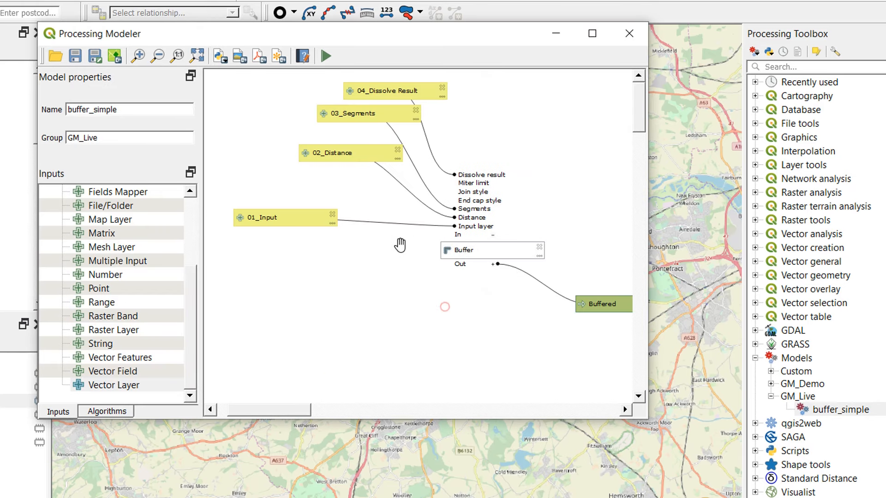
{"action": "left_click_drag", "start_coordinate": [360, 115], "coordinate": [344, 117]}
{"action": "left_click_drag", "start_coordinate": [339, 150], "coordinate": [303, 153]}
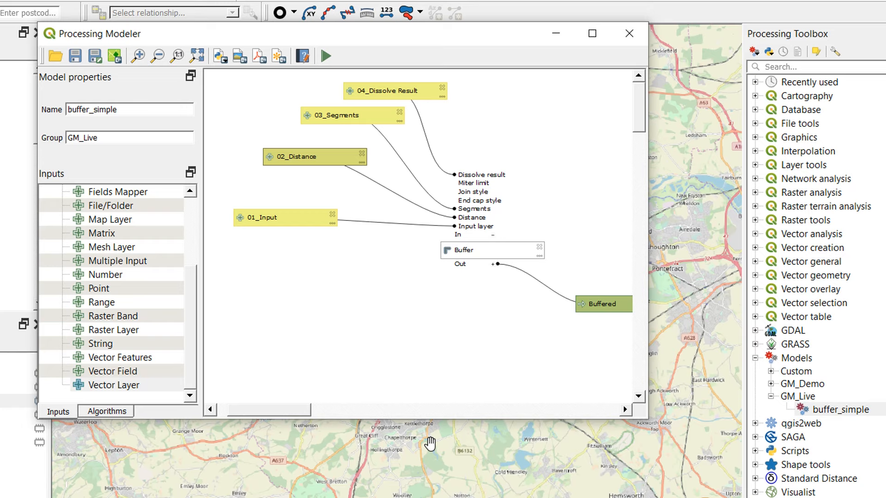
- Save the model in the models folder as a new file named GML_buffer02.model3
{"action": "left_click", "coordinate": [95, 57]}
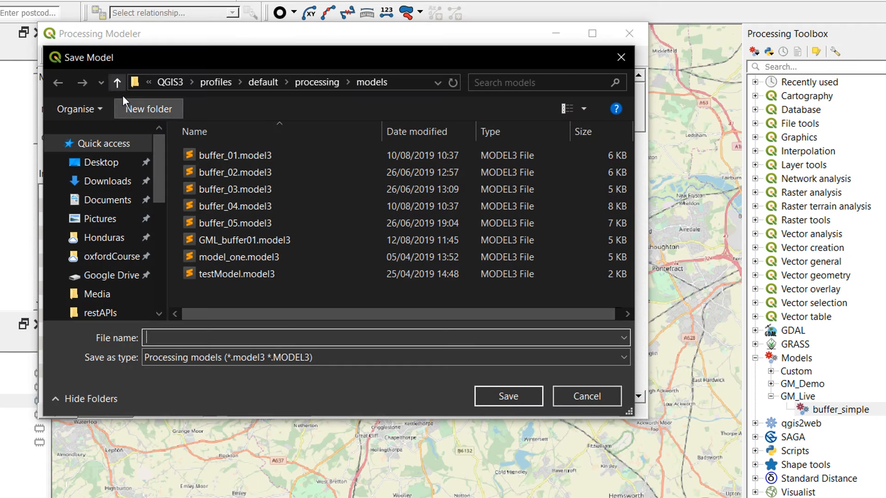
{"action": "left_click", "coordinate": [236, 243]}
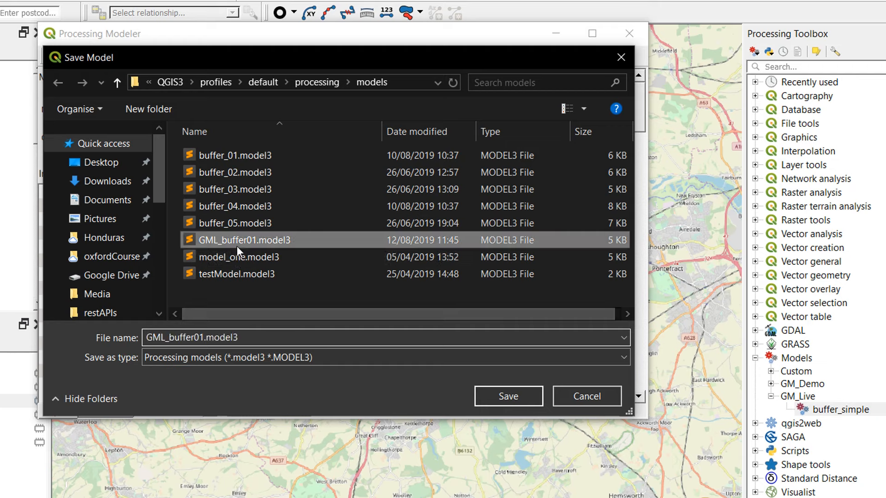
{"action": "left_click", "coordinate": [293, 337]}
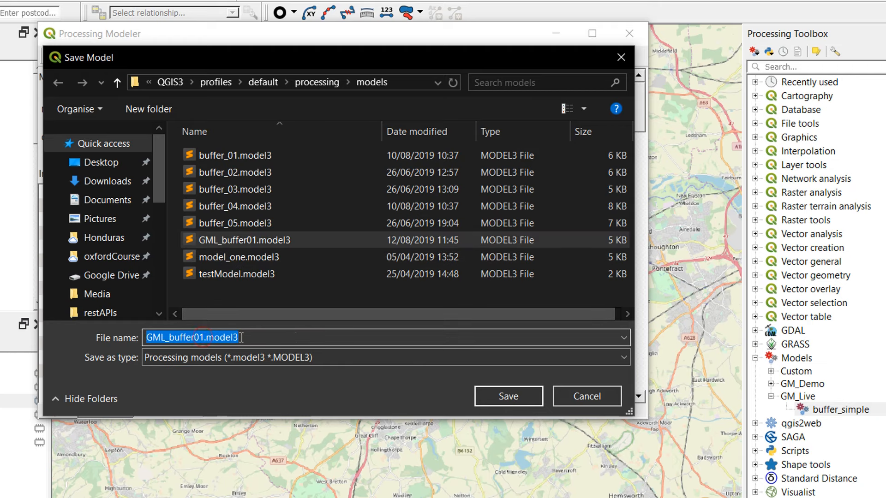
{"action": "left_click", "coordinate": [206, 337]}
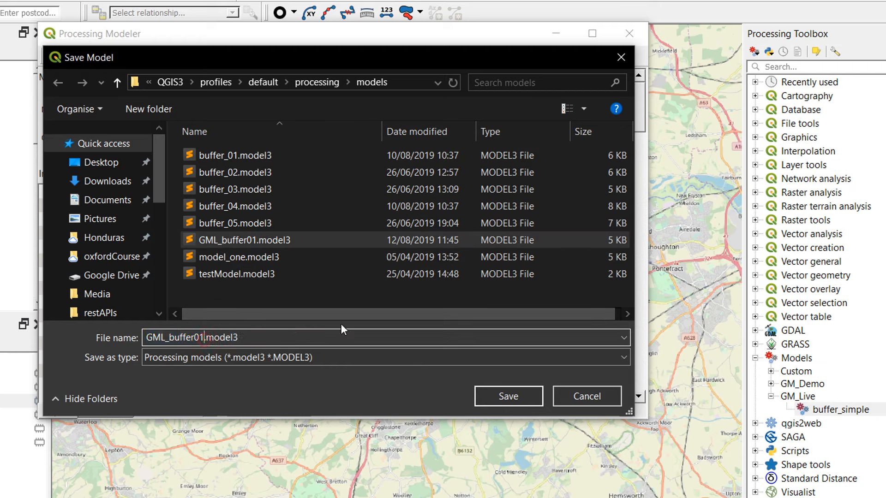
{"action": "key", "text": "BackSpace"}
{"action": "type", "text": "2"}
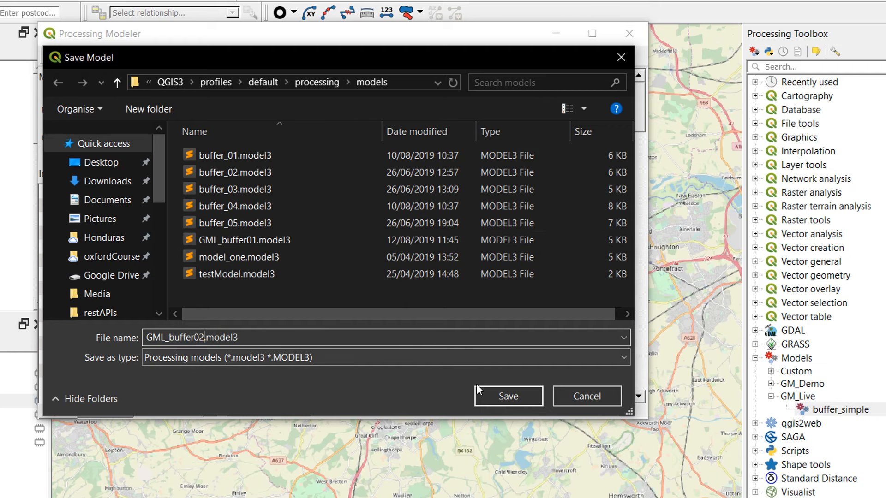
{"action": "left_click", "coordinate": [489, 393]}
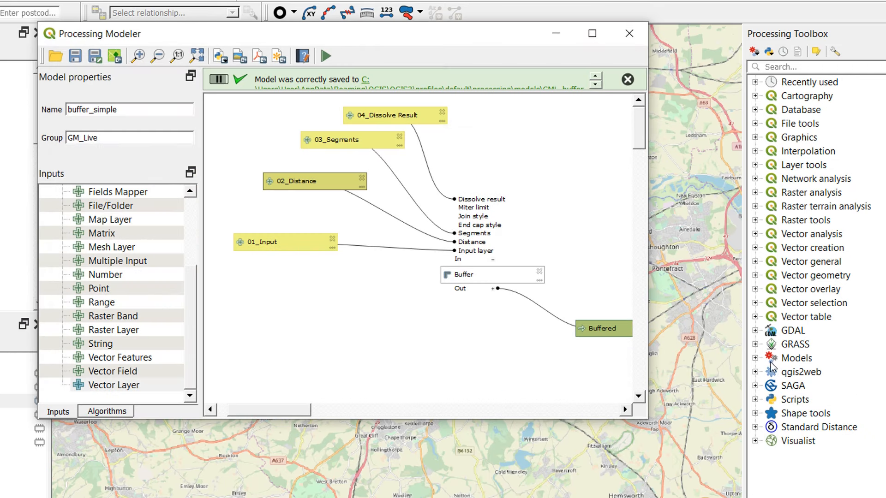
- Look inside the GM_Live group of the toolbox's Models for the saved model
{"action": "left_click", "coordinate": [755, 358]}
{"action": "left_click", "coordinate": [770, 396]}
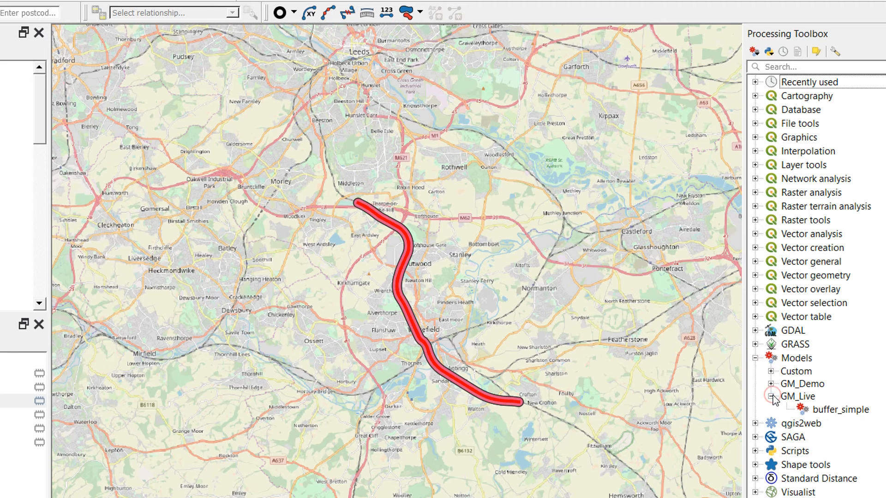
{"action": "left_click", "coordinate": [771, 397]}
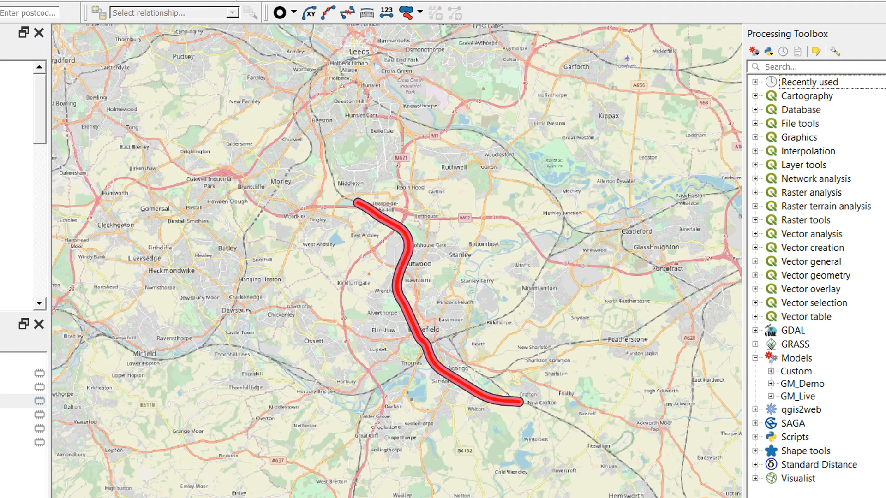
- Return to the modeler, open the model's run dialog to check the parameter order, and close it
{"action": "key", "text": "alt+Tab"}
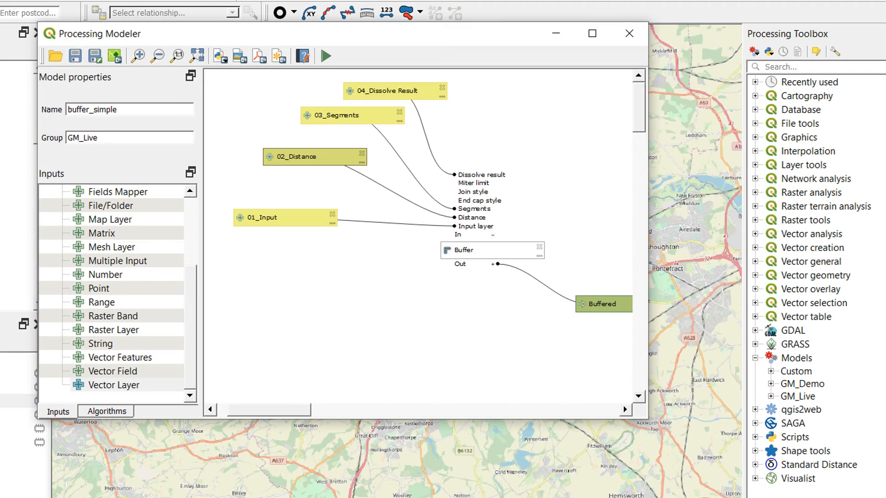
{"action": "left_click", "coordinate": [326, 56]}
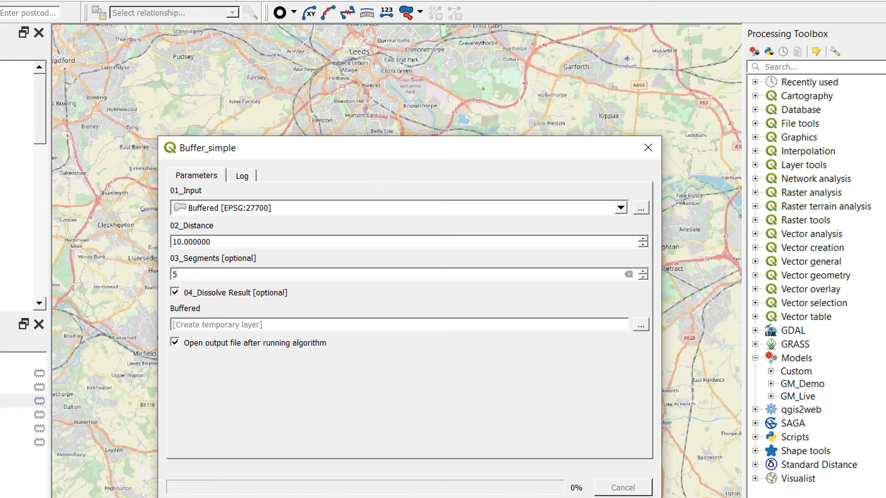
{"action": "left_click", "coordinate": [622, 497]}
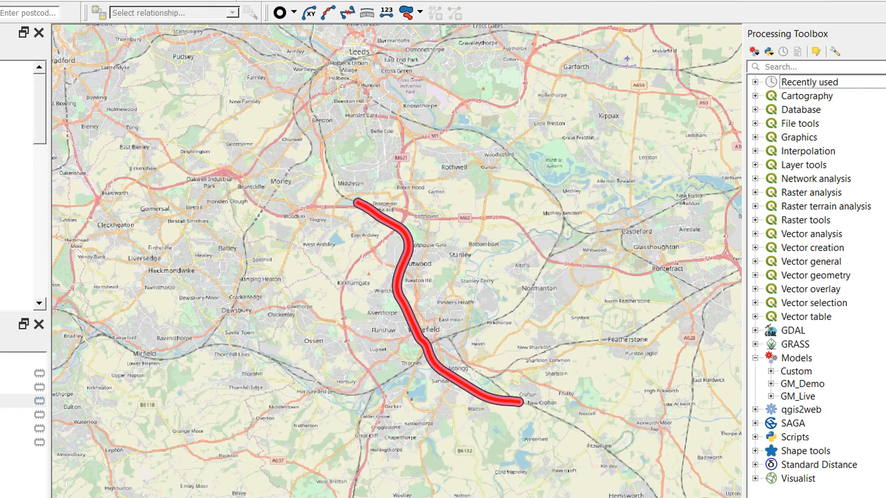
- Back in the modeler, rename the Boolean input 04_Dissolve Result to Dissolve Result
{"action": "key", "text": "alt+Tab"}
{"action": "left_click", "coordinate": [380, 92]}
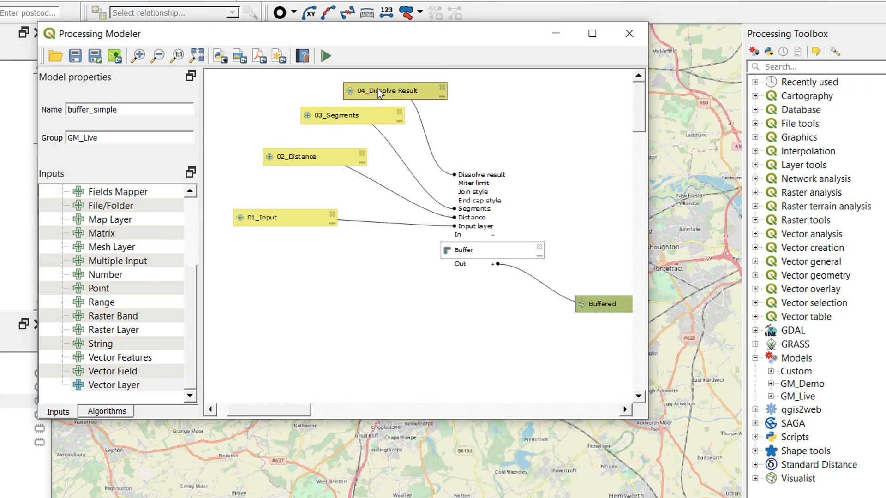
{"action": "right_click", "coordinate": [380, 92]}
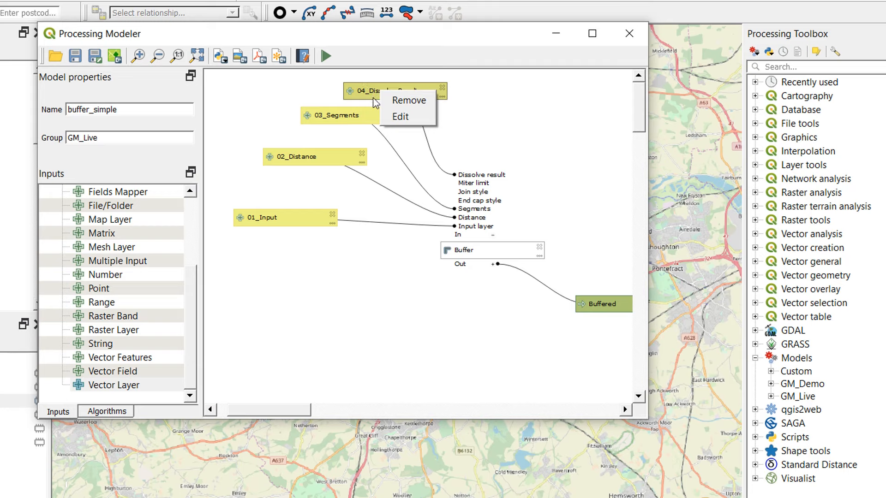
{"action": "left_click", "coordinate": [367, 87]}
{"action": "double_click", "coordinate": [367, 88]}
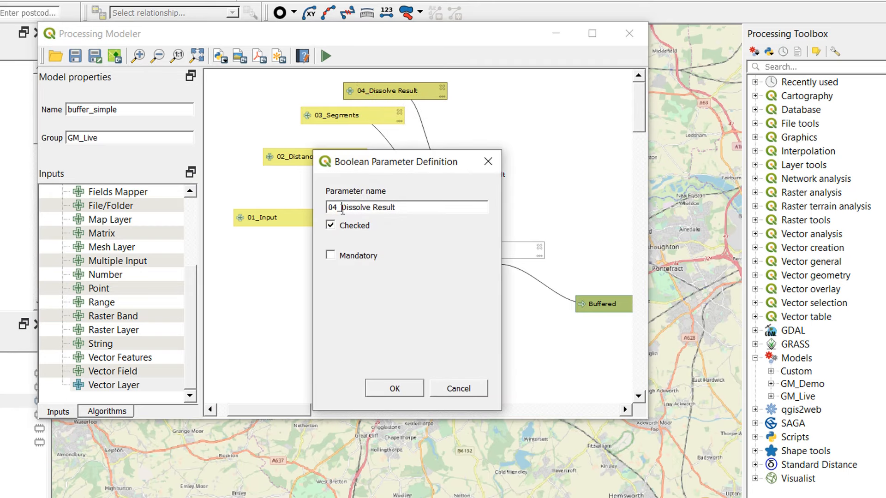
{"action": "left_click_drag", "start_coordinate": [342, 210], "coordinate": [305, 210]}
{"action": "key", "text": "BackSpace"}
{"action": "left_click", "coordinate": [395, 390]}
- Remove the number prefixes from 03_Segments and 02_Distance, naming them Segments and Distance
{"action": "double_click", "coordinate": [326, 116]}
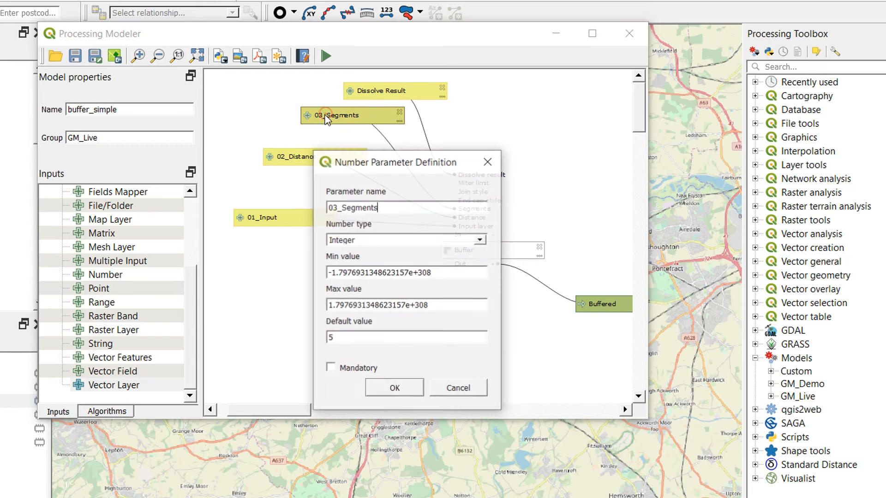
{"action": "left_click_drag", "start_coordinate": [340, 207], "coordinate": [328, 207]}
{"action": "key", "text": "BackSpace"}
{"action": "left_click", "coordinate": [394, 388]}
{"action": "double_click", "coordinate": [295, 157]}
{"action": "key", "text": "BackSpace"}
{"action": "left_click", "coordinate": [394, 388]}
- Rename the vector layer input 01_Input to Input
{"action": "double_click", "coordinate": [268, 217]}
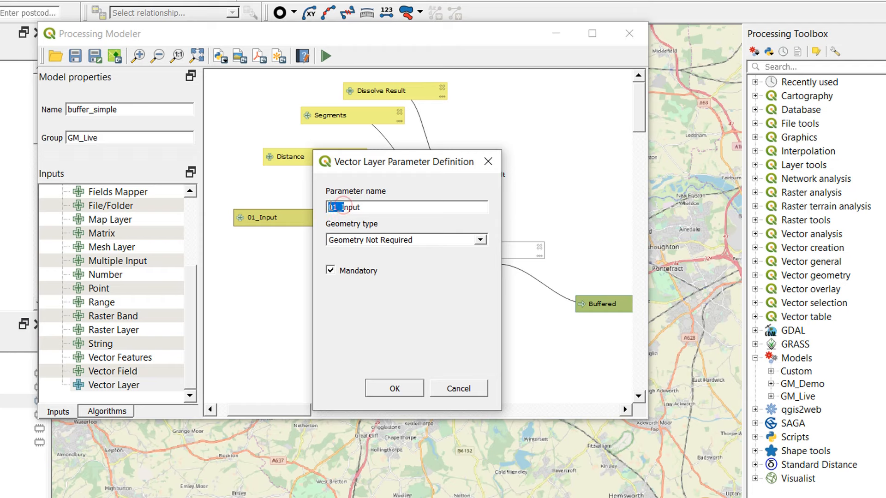
{"action": "key", "text": "BackSpace"}
{"action": "left_click", "coordinate": [394, 388]}
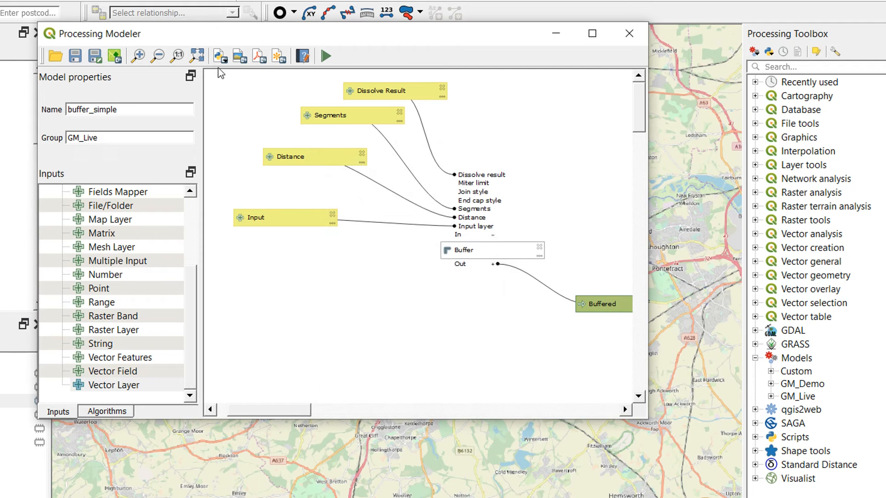
- Save the renamed model and open its run dialog to check the parameters
{"action": "left_click", "coordinate": [75, 56]}
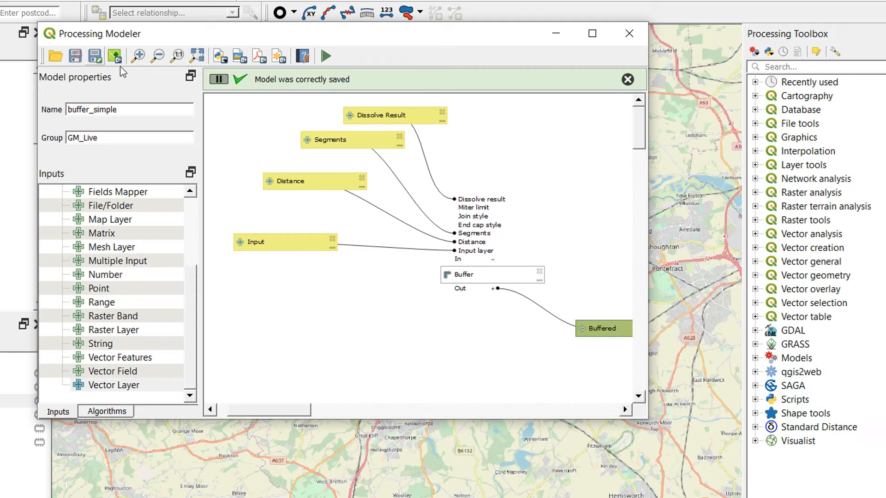
{"action": "left_click", "coordinate": [326, 56]}
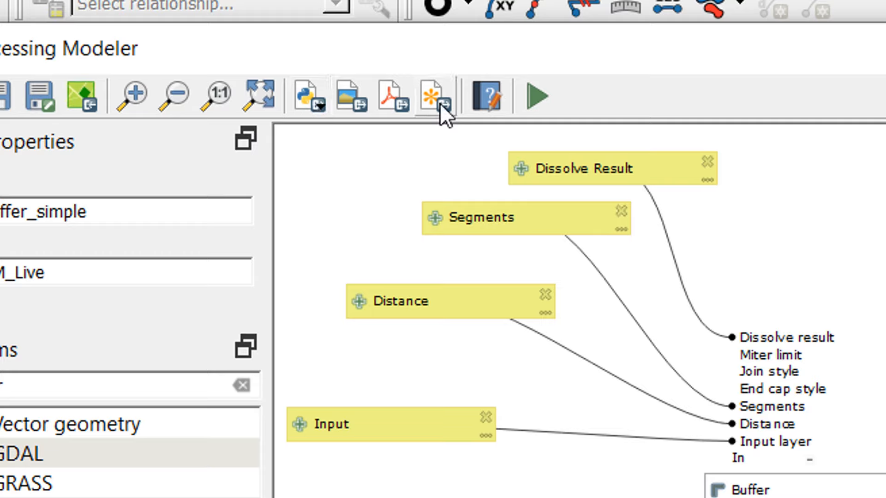
- Export the buffer_simple model as a Python script algorithm and look through the generated code from imports to createInstance
{"action": "left_click", "coordinate": [310, 98]}
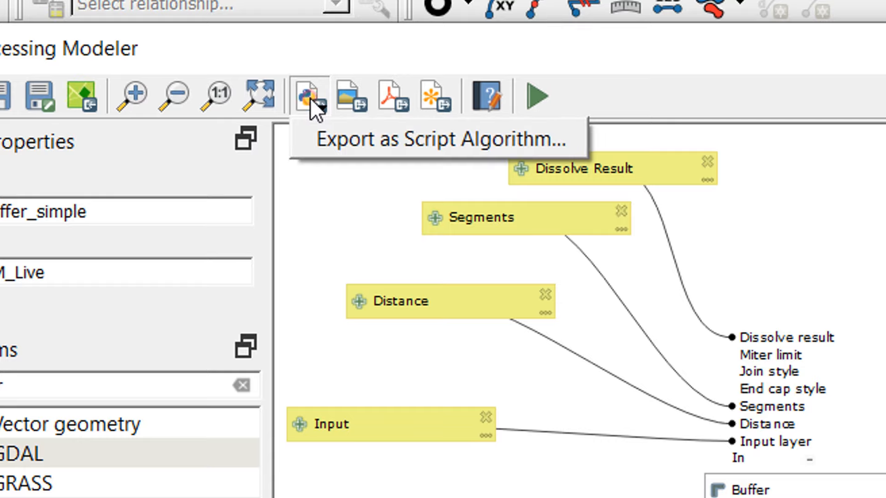
{"action": "left_click", "coordinate": [383, 142]}
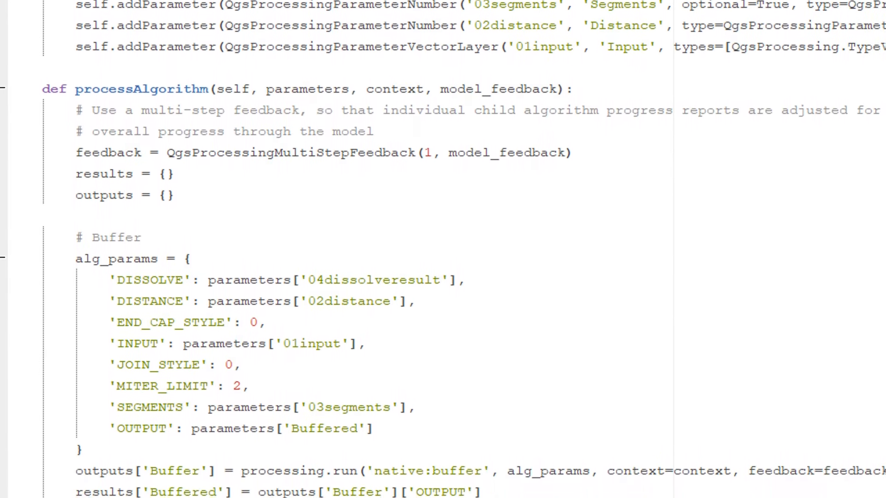
{"action": "scroll", "coordinate": [436, 490], "scroll_direction": "up", "scroll_amount": 5}
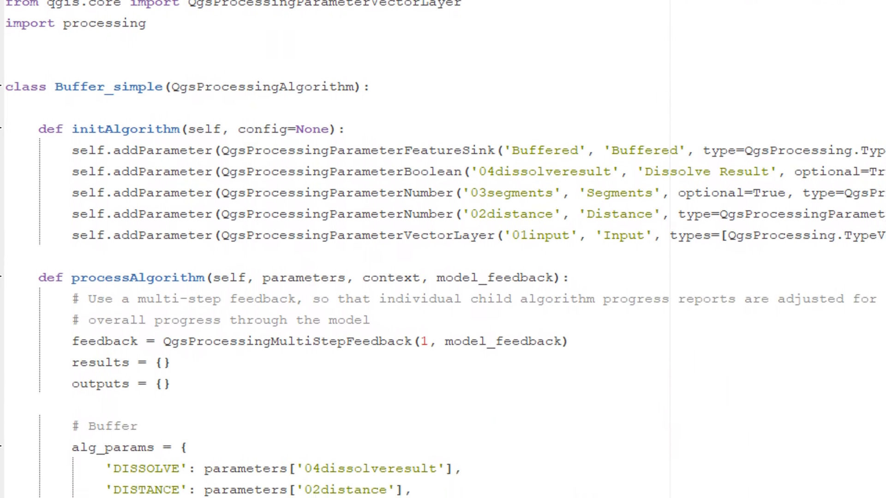
{"action": "scroll", "coordinate": [293, 54], "scroll_direction": "down", "scroll_amount": 7}
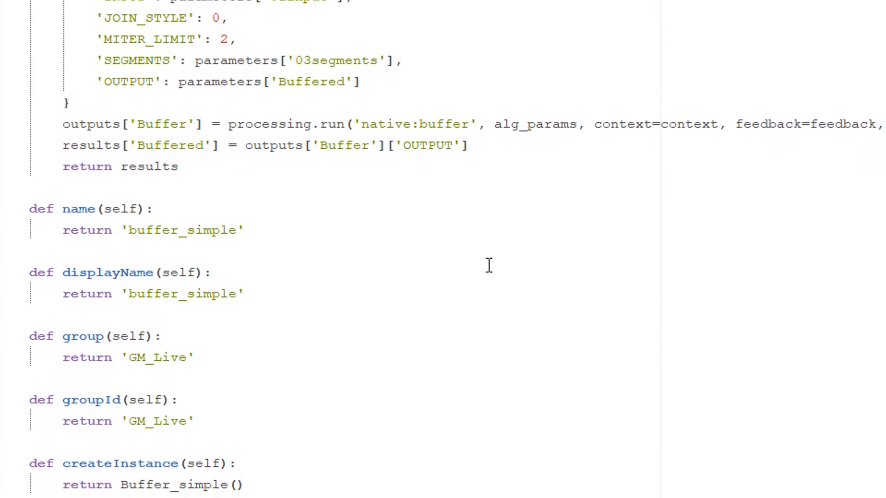
{"action": "scroll", "coordinate": [389, 113], "scroll_direction": "up", "scroll_amount": 5}
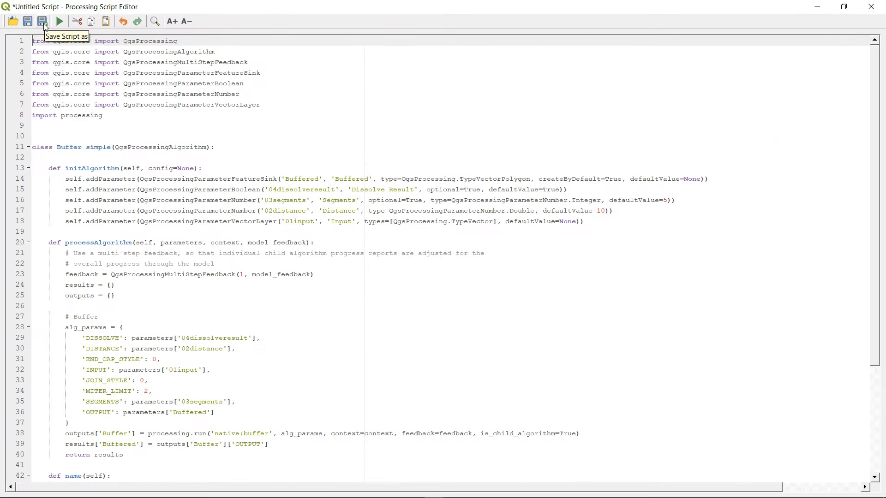
- Save the generated script as GML_script01 in the profile's processing scripts folder
{"action": "left_click", "coordinate": [43, 22]}
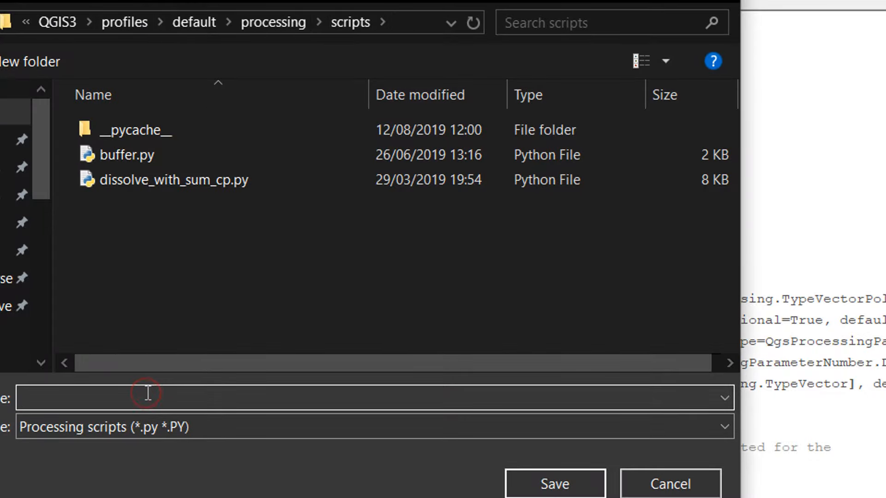
{"action": "type", "text": "GML_script"}
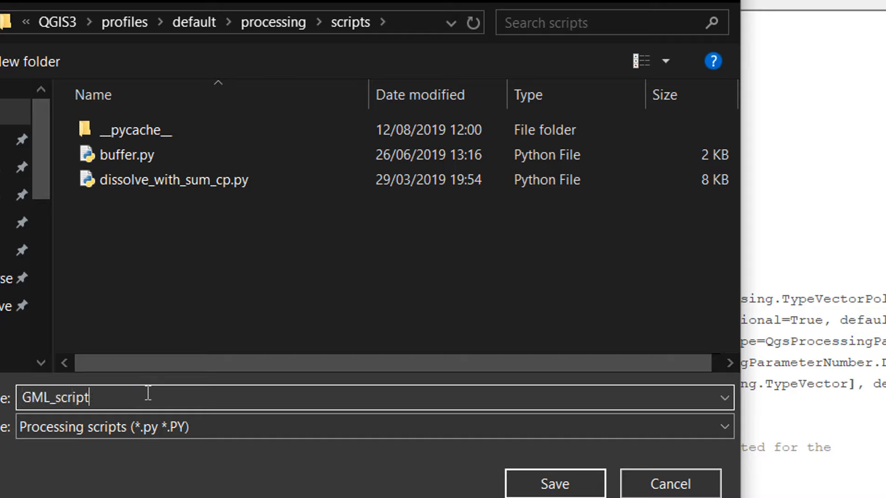
{"action": "type", "text": "01"}
{"action": "left_click", "coordinate": [572, 489]}
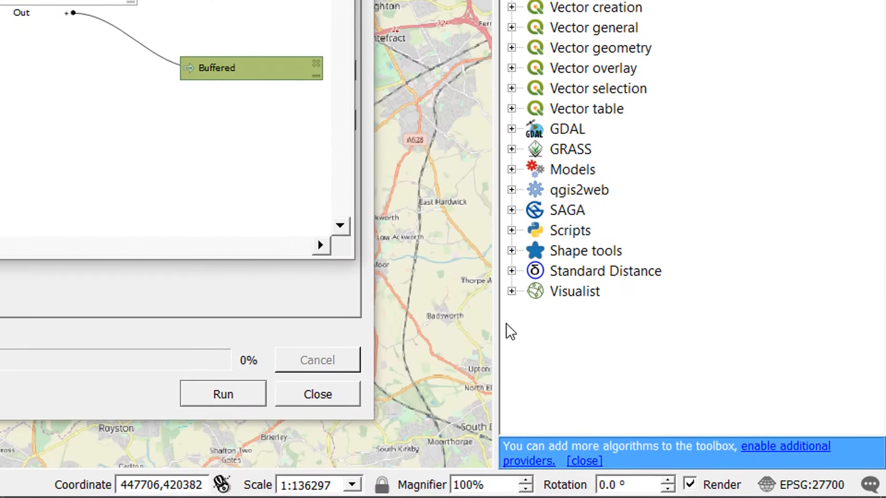
- Find the buffer_simple script in the toolbox's GM_Live scripts group and open its run dialog to check the parameters
{"action": "left_click", "coordinate": [511, 230]}
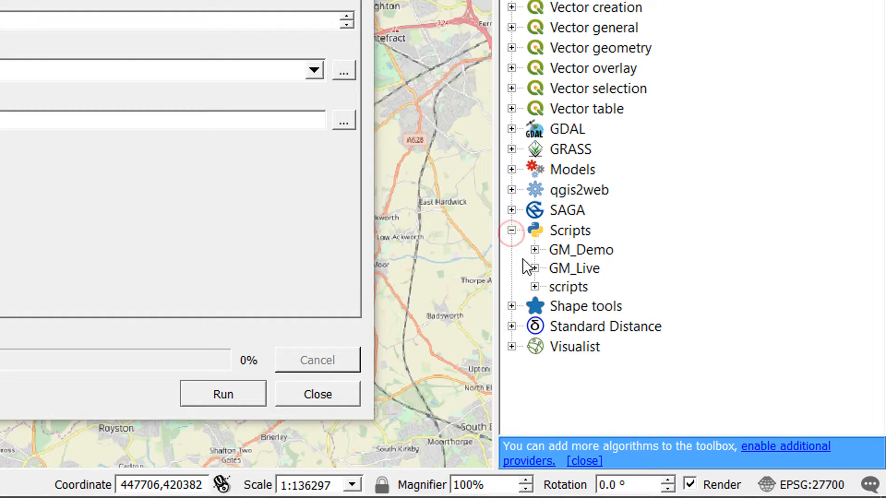
{"action": "left_click", "coordinate": [534, 287]}
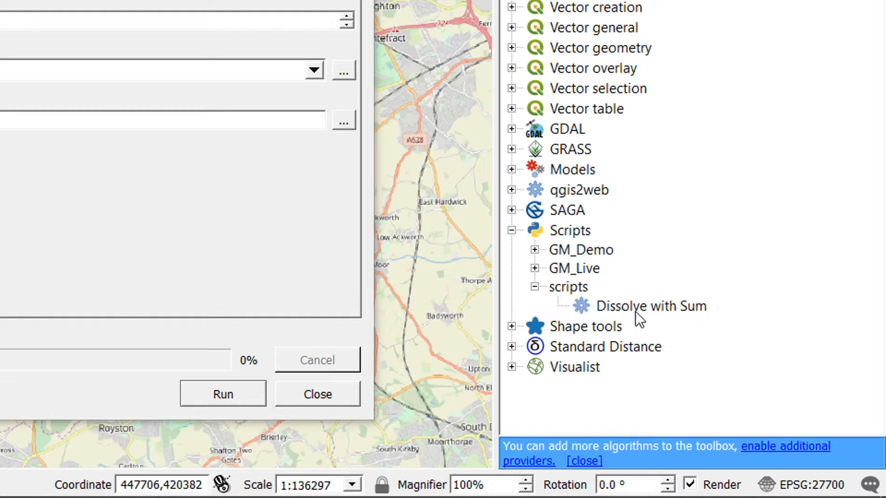
{"action": "left_click", "coordinate": [534, 287]}
{"action": "left_click", "coordinate": [534, 268]}
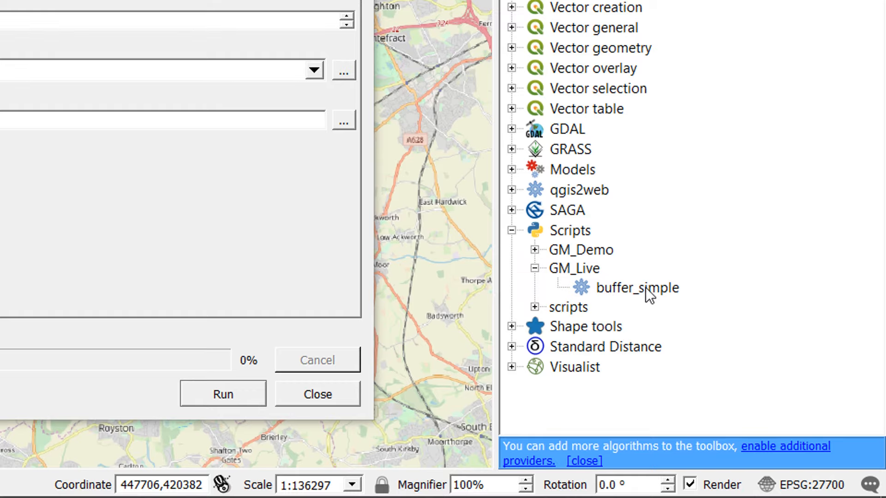
{"action": "left_click", "coordinate": [363, 0]}
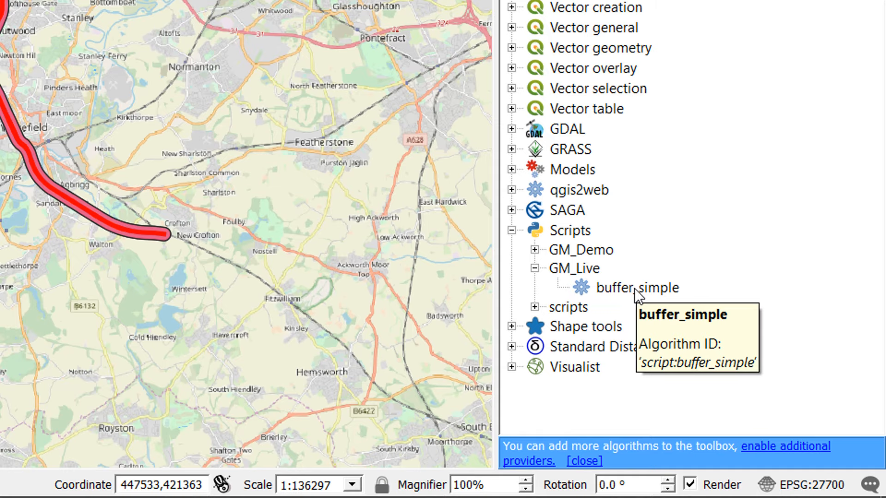
{"action": "double_click", "coordinate": [635, 289]}
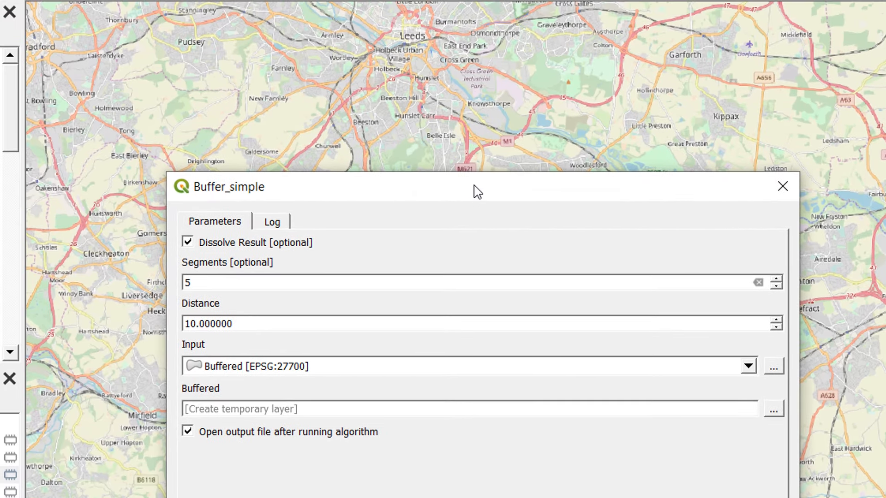
{"action": "left_click_drag", "start_coordinate": [472, 182], "coordinate": [353, 9]}
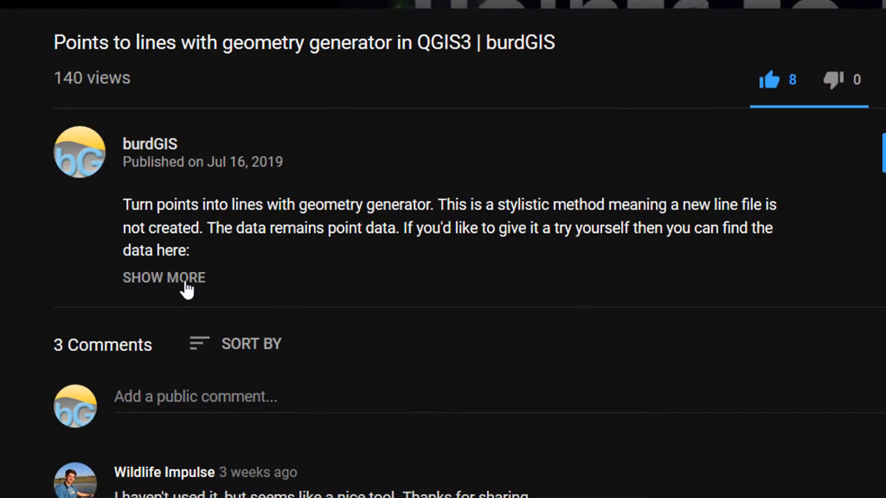
{"action": "left_click", "coordinate": [184, 282]}
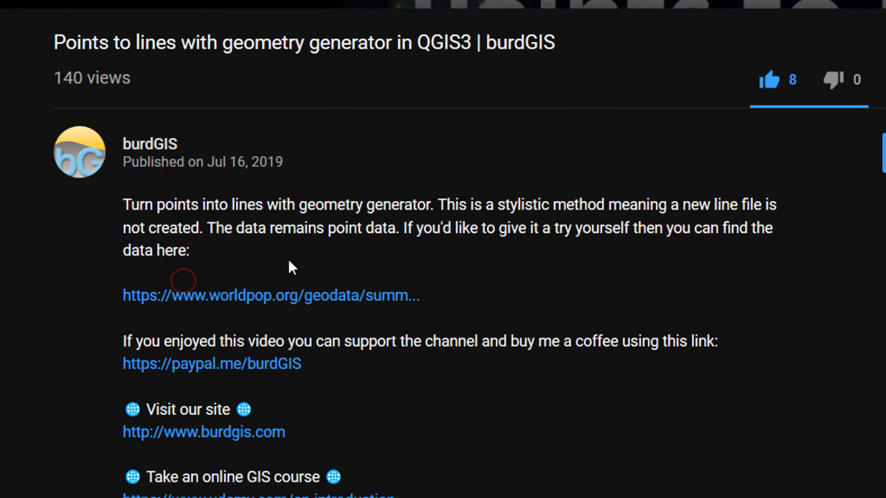
{"action": "scroll", "coordinate": [291, 268], "scroll_direction": "down", "scroll_amount": 3}
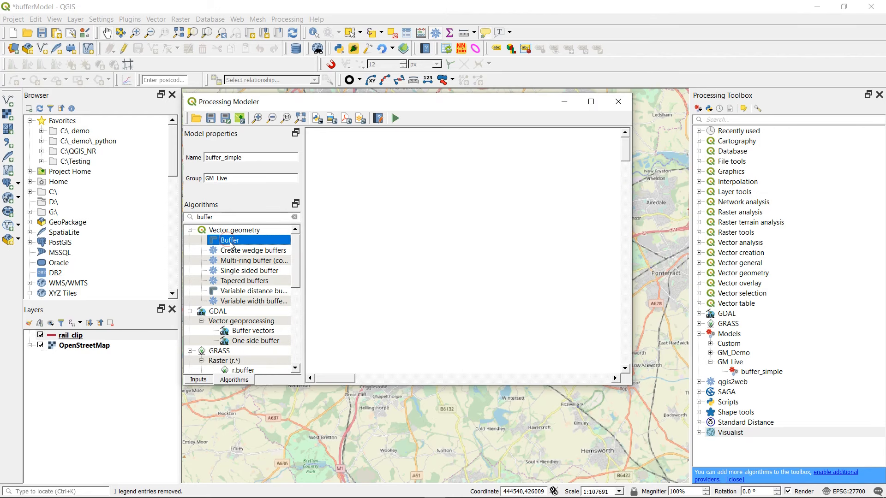
- Try to add the Buffer algorithm from Vector geometry to the empty buffer_simple model
{"action": "left_click_drag", "start_coordinate": [230, 245], "coordinate": [420, 411]}
{"action": "left_click", "coordinate": [577, 365]}
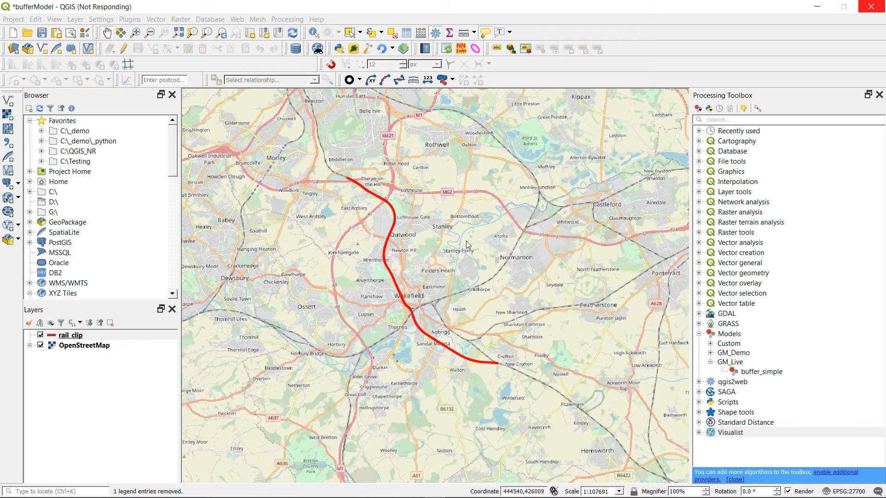